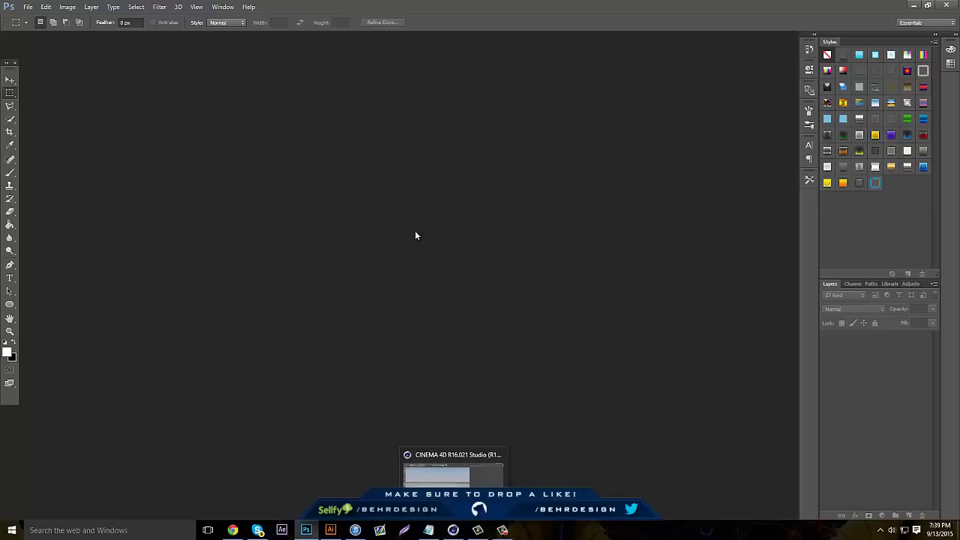
Step: Switch to Cinema 4D and add a MoText object with the text TEMPLATE
{"action": "left_click", "coordinate": [452, 531]}
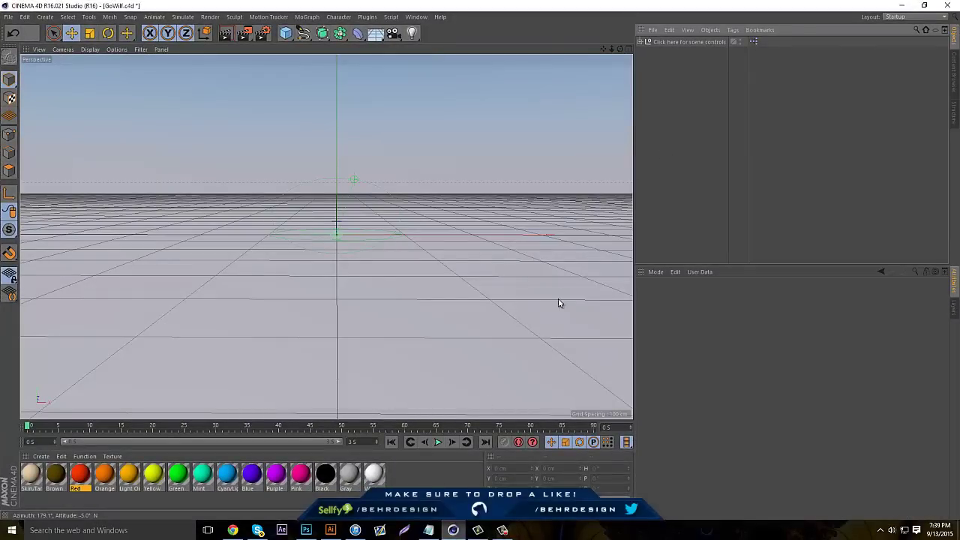
{"action": "left_click", "coordinate": [307, 16]}
{"action": "left_click", "coordinate": [317, 133]}
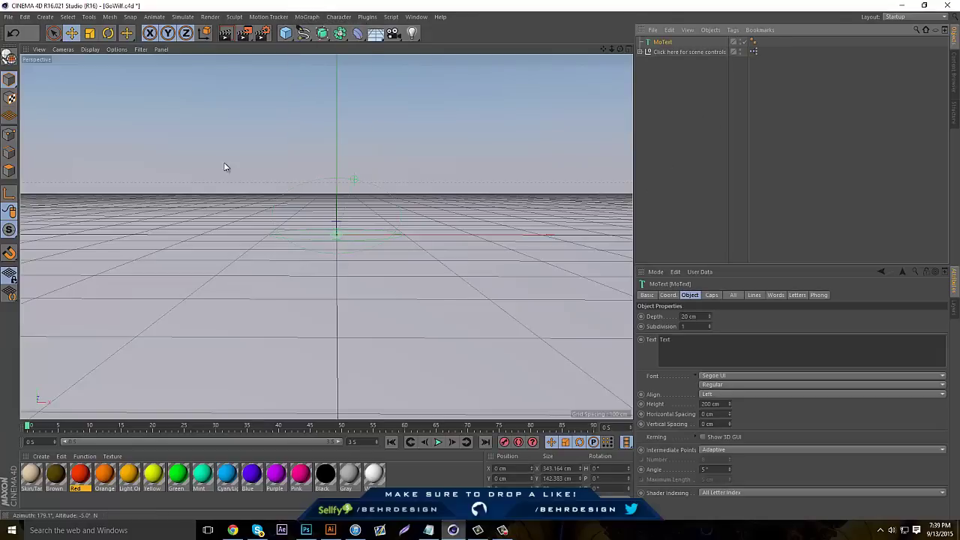
{"action": "left_click_drag", "start_coordinate": [683, 338], "coordinate": [454, 278]}
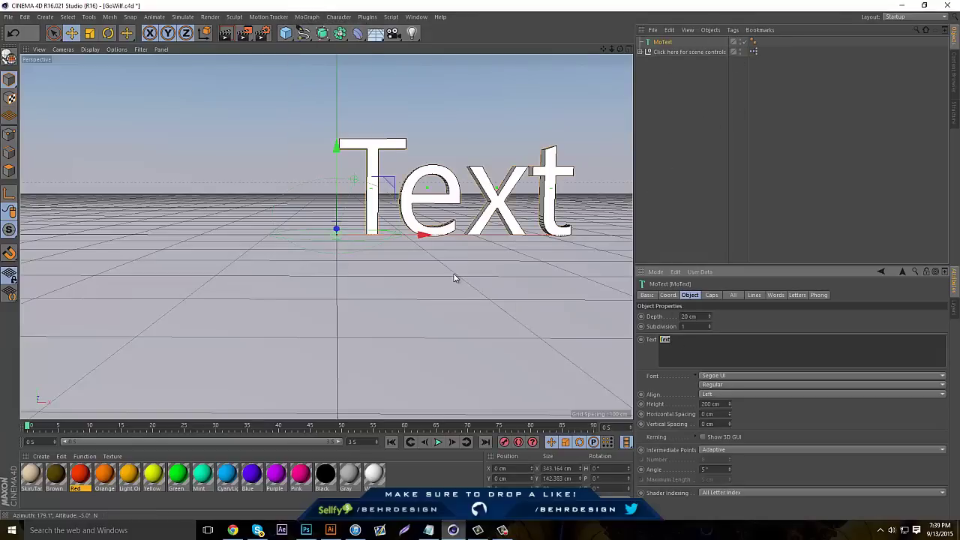
{"action": "type", "text": "TEMPLATE"}
{"action": "left_click", "coordinate": [663, 43]}
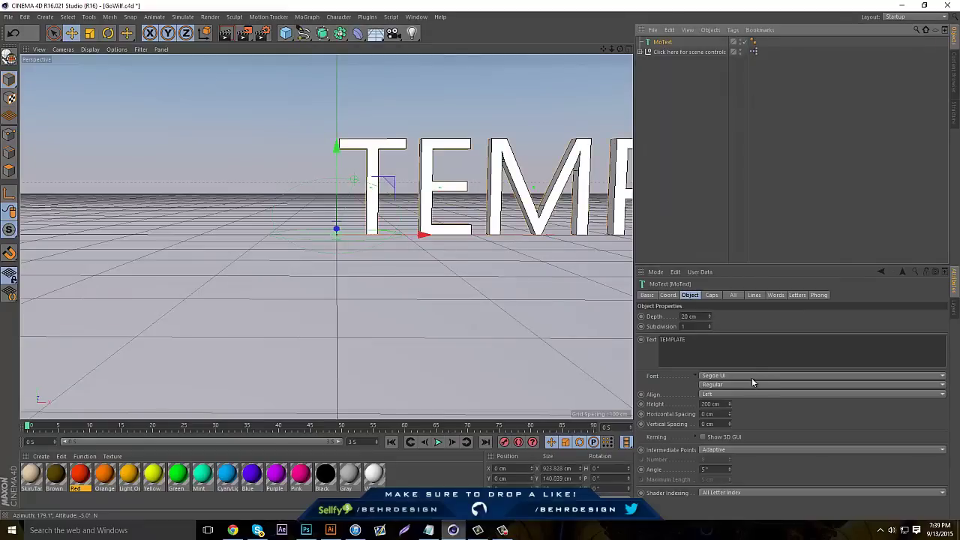
Step: Set the MoText font to Nexa Bold
{"action": "left_click", "coordinate": [753, 381]}
{"action": "scroll", "coordinate": [752, 382], "scroll_direction": "down", "scroll_amount": 15}
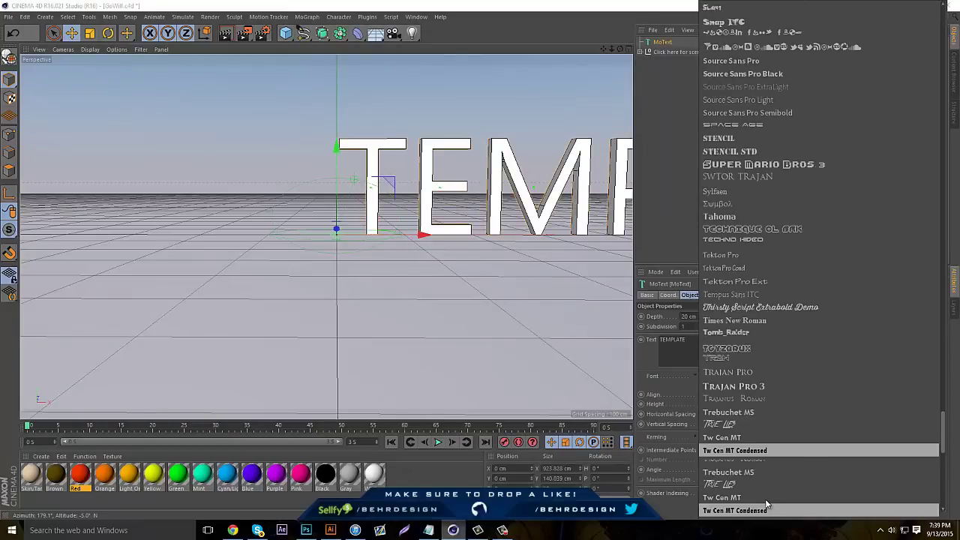
{"action": "scroll", "coordinate": [760, 477], "scroll_direction": "down", "scroll_amount": 5}
{"action": "scroll", "coordinate": [760, 452], "scroll_direction": "up", "scroll_amount": 12}
{"action": "scroll", "coordinate": [764, 444], "scroll_direction": "up", "scroll_amount": 10}
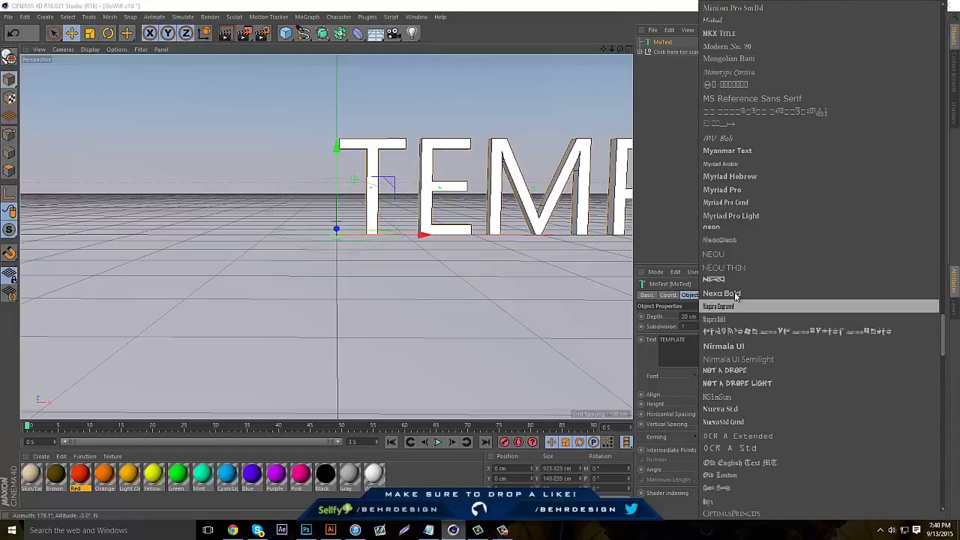
{"action": "left_click", "coordinate": [735, 294]}
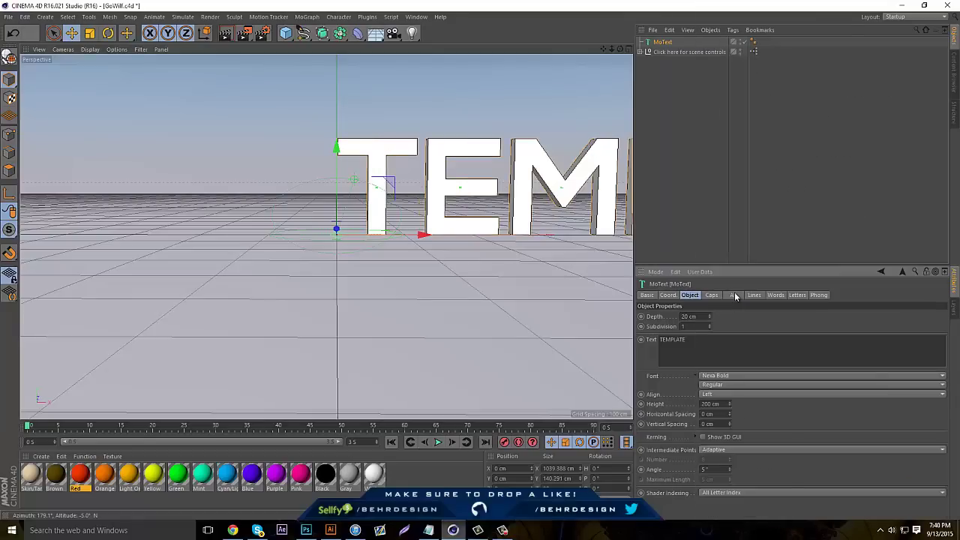
Step: Change the text to lowercase "template" and move it along the X axis to about -447 cm
{"action": "double_click", "coordinate": [733, 357]}
{"action": "type", "text": "template"}
{"action": "left_click", "coordinate": [776, 145]}
{"action": "left_click", "coordinate": [663, 42]}
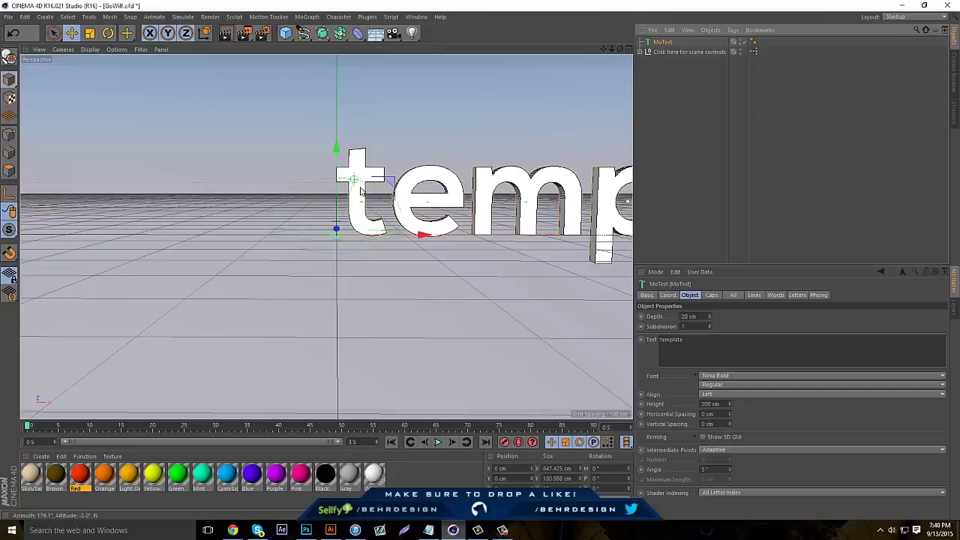
{"action": "left_click_drag", "start_coordinate": [420, 238], "coordinate": [98, 248]}
Step: Try the text in capitals as "TEMPLATE"
{"action": "left_click_drag", "start_coordinate": [700, 349], "coordinate": [505, 324]}
{"action": "type", "text": "TEMPLATE"}
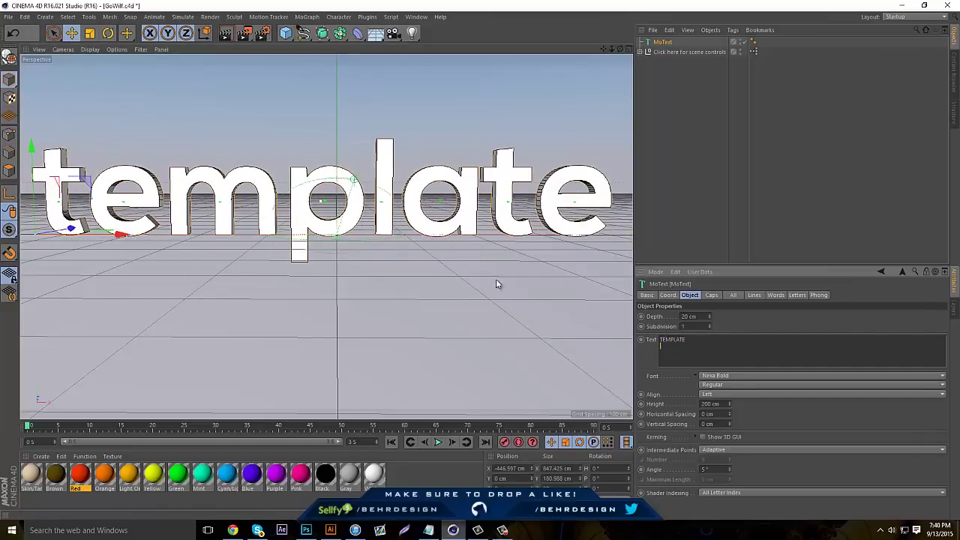
{"action": "left_click", "coordinate": [865, 59]}
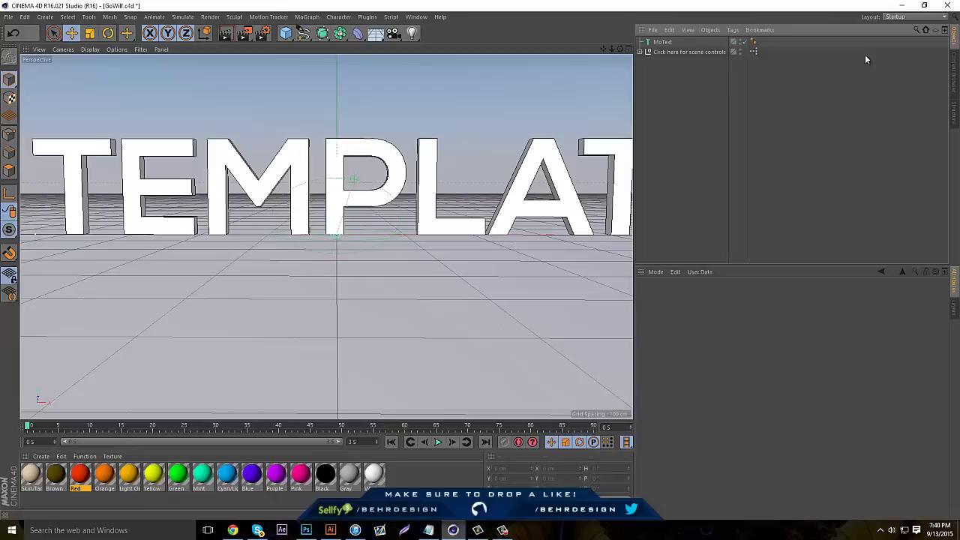
{"action": "left_click", "coordinate": [663, 42]}
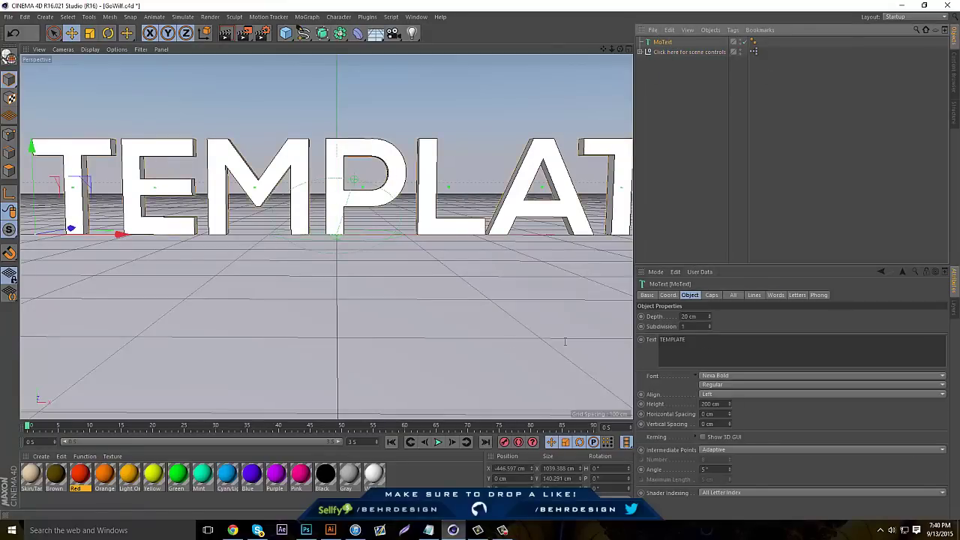
Step: Change the text back to lowercase "template"
{"action": "left_click_drag", "start_coordinate": [566, 341], "coordinate": [404, 322]}
{"action": "type", "text": "template"}
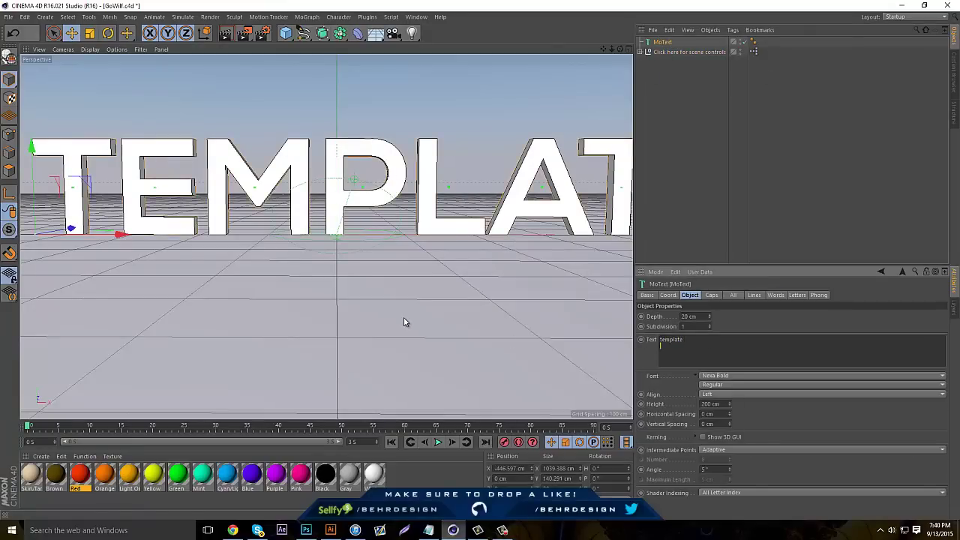
{"action": "left_click", "coordinate": [768, 75]}
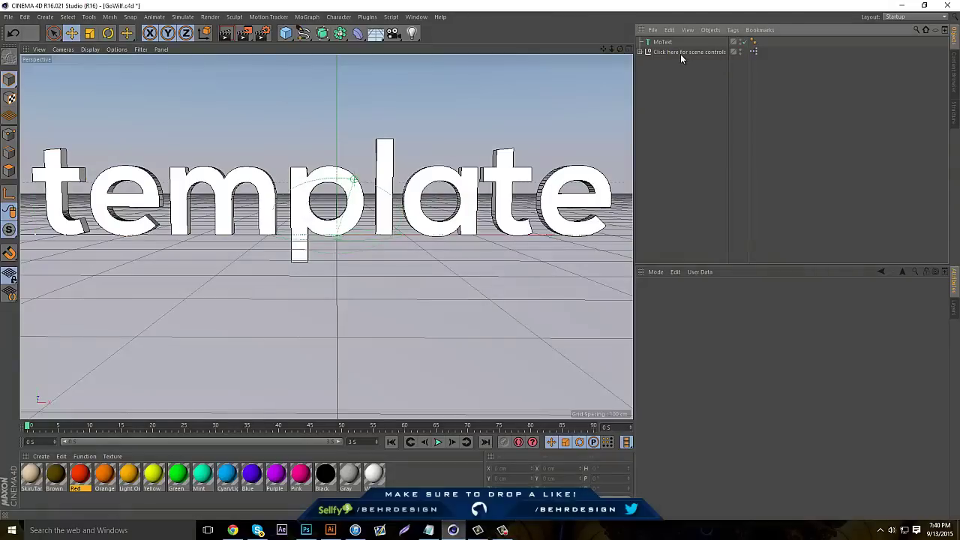
Step: Scale the text down to about 659 cm wide and center it by moving it along X to about -319 cm
{"action": "left_click", "coordinate": [663, 43]}
{"action": "left_click", "coordinate": [90, 33]}
{"action": "left_click_drag", "start_coordinate": [317, 116], "coordinate": [184, 128]}
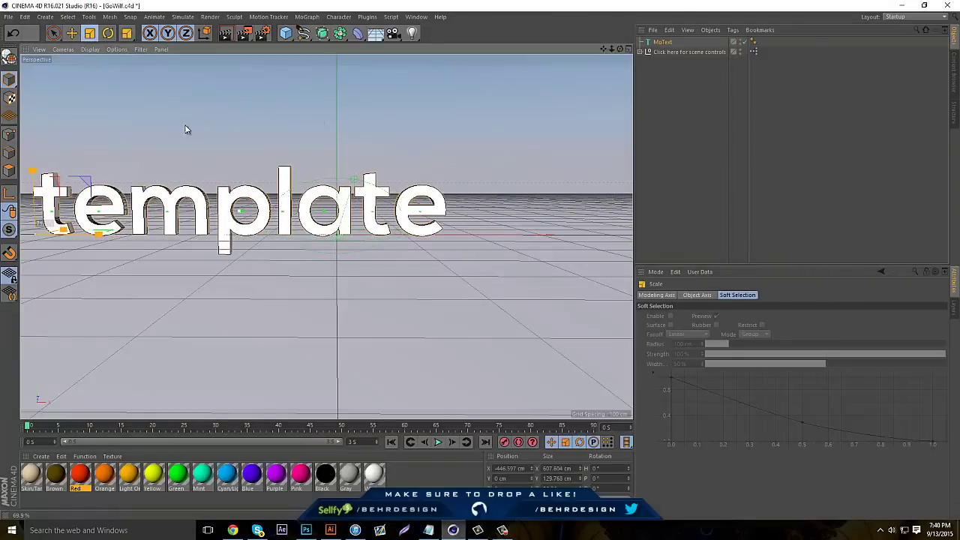
{"action": "left_click_drag", "start_coordinate": [138, 84], "coordinate": [174, 81]}
{"action": "left_click", "coordinate": [71, 33]}
{"action": "left_click_drag", "start_coordinate": [124, 235], "coordinate": [209, 233]}
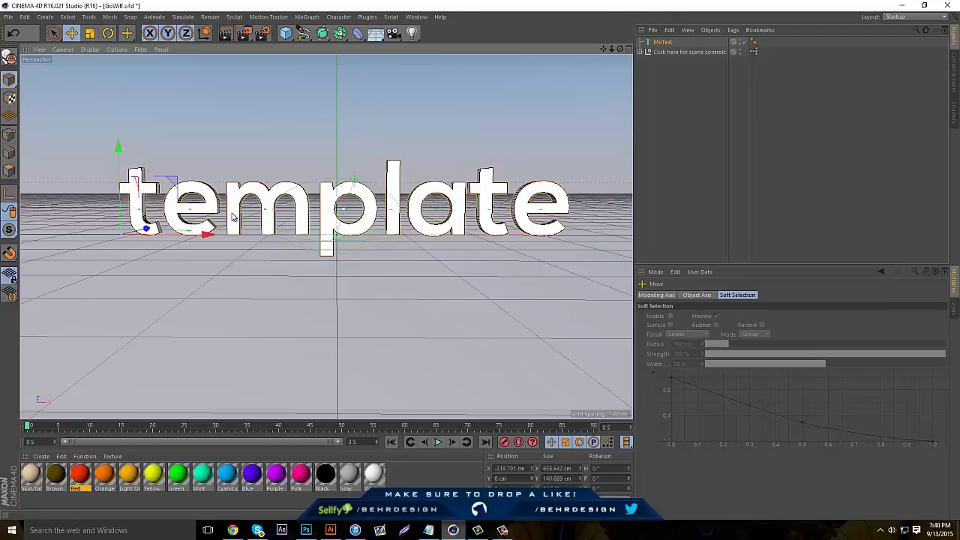
Step: Set the MoText extrusion depth to 120 cm
{"action": "left_click", "coordinate": [663, 43]}
{"action": "double_click", "coordinate": [690, 316]}
{"action": "type", "text": "120"}
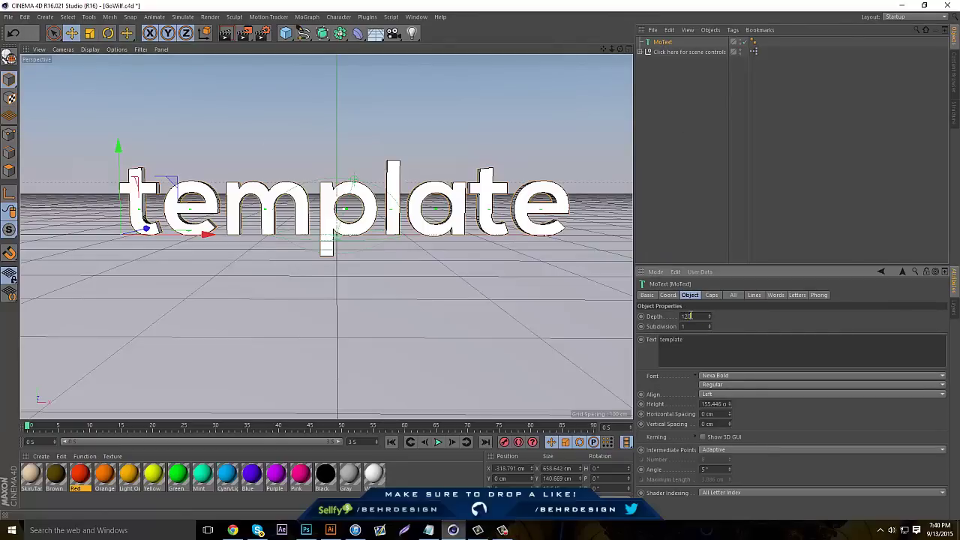
{"action": "key", "text": "Return"}
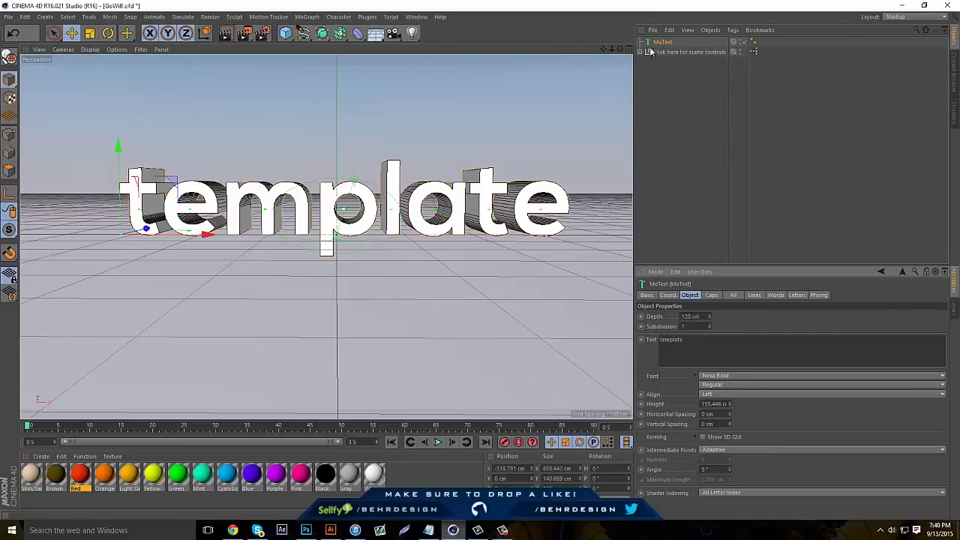
Step: Set both the start and end caps of the MoText to Fillet Cap
{"action": "left_click", "coordinate": [712, 295]}
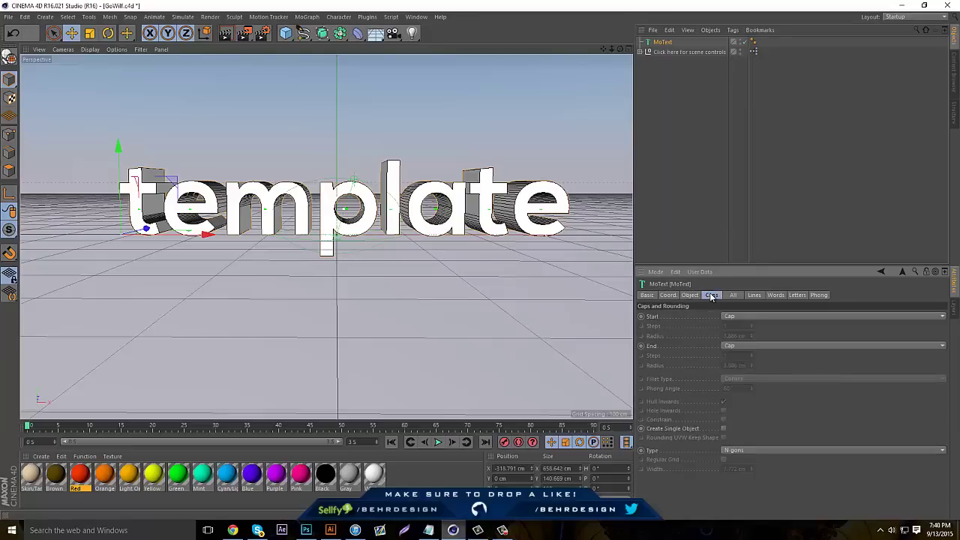
{"action": "left_click", "coordinate": [734, 316]}
{"action": "left_click", "coordinate": [743, 335]}
{"action": "left_click", "coordinate": [745, 346]}
{"action": "left_click", "coordinate": [750, 360]}
{"action": "left_click", "coordinate": [765, 316]}
{"action": "left_click", "coordinate": [759, 357]}
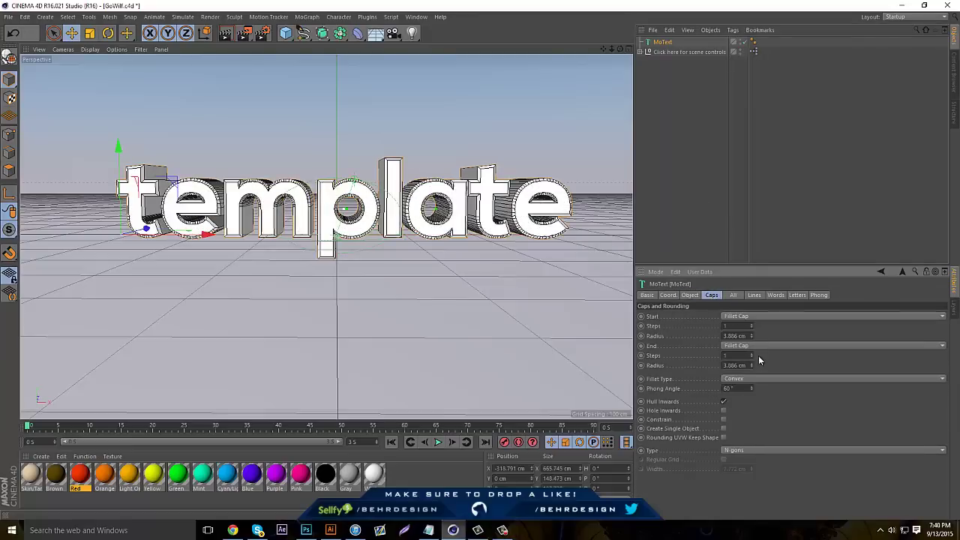
Step: Set the start and end fillet radius of the text to 1 cm
{"action": "left_click", "coordinate": [751, 338]}
{"action": "left_click", "coordinate": [751, 339]}
{"action": "left_click", "coordinate": [751, 338]}
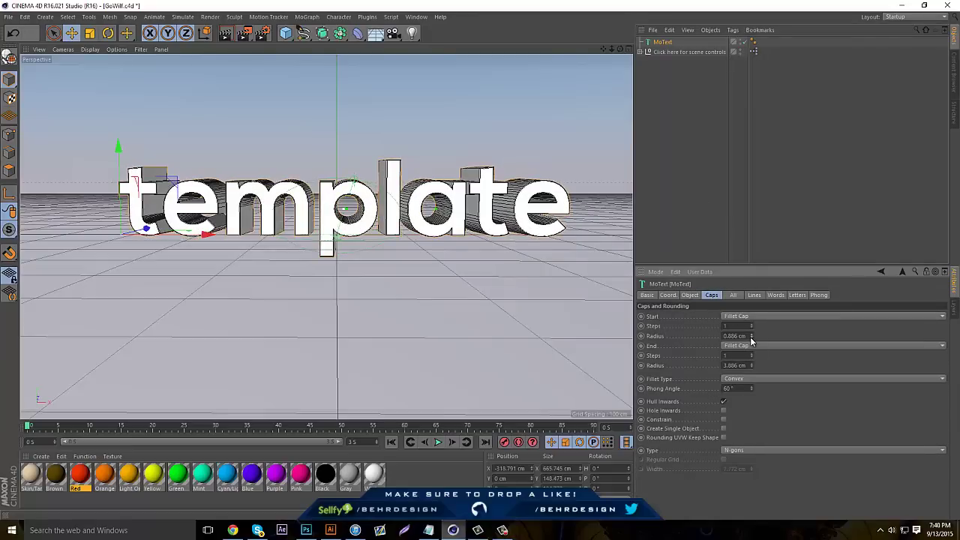
{"action": "left_click", "coordinate": [751, 337]}
{"action": "left_click_drag", "start_coordinate": [746, 366], "coordinate": [721, 364]}
{"action": "type", "text": "1"}
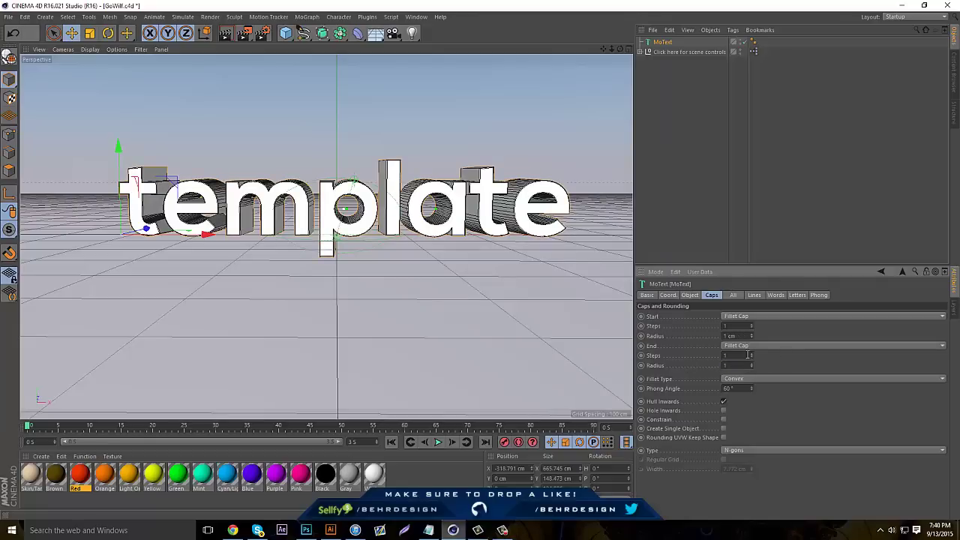
Step: Set the fillet steps of the text to 35 at the start and 24 at the end
{"action": "type", "text": "1"}
{"action": "key", "text": "Return"}
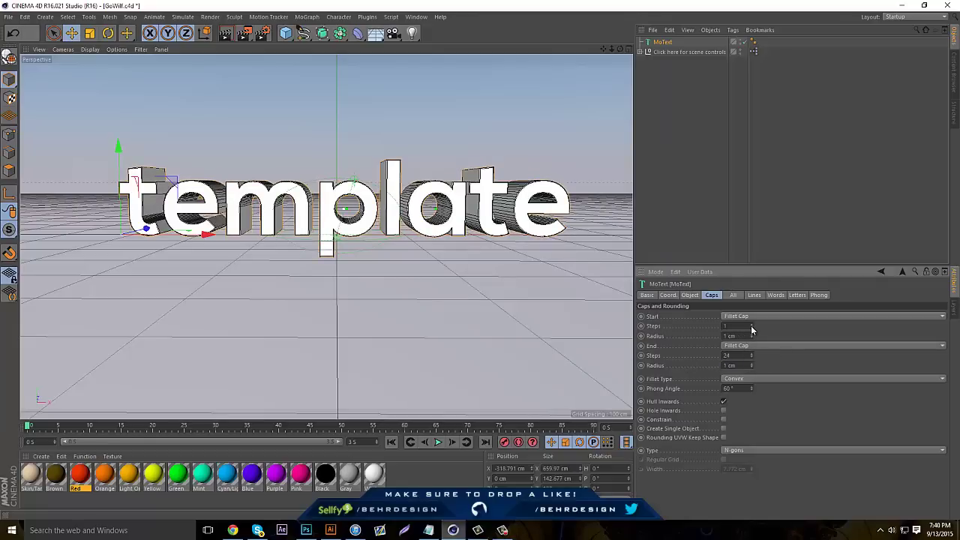
{"action": "left_click", "coordinate": [692, 109]}
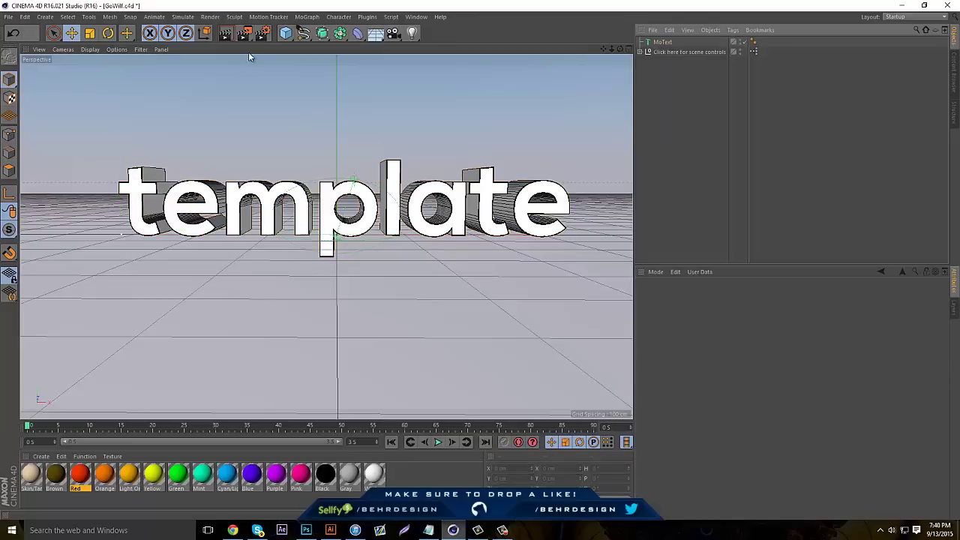
Step: Reduce the text's horizontal spacing to -9 cm and recenter it along X at about -281 cm
{"action": "left_click", "coordinate": [658, 41]}
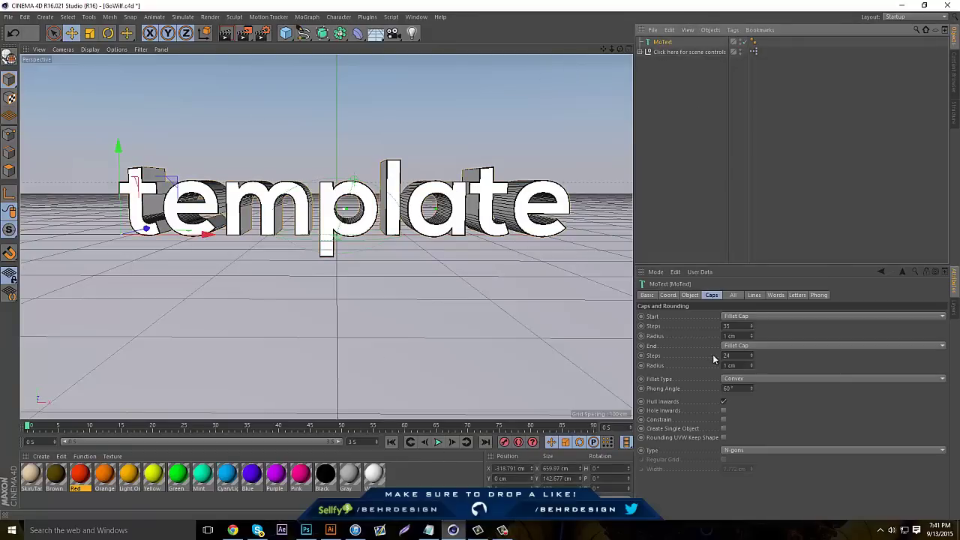
{"action": "left_click", "coordinate": [690, 295]}
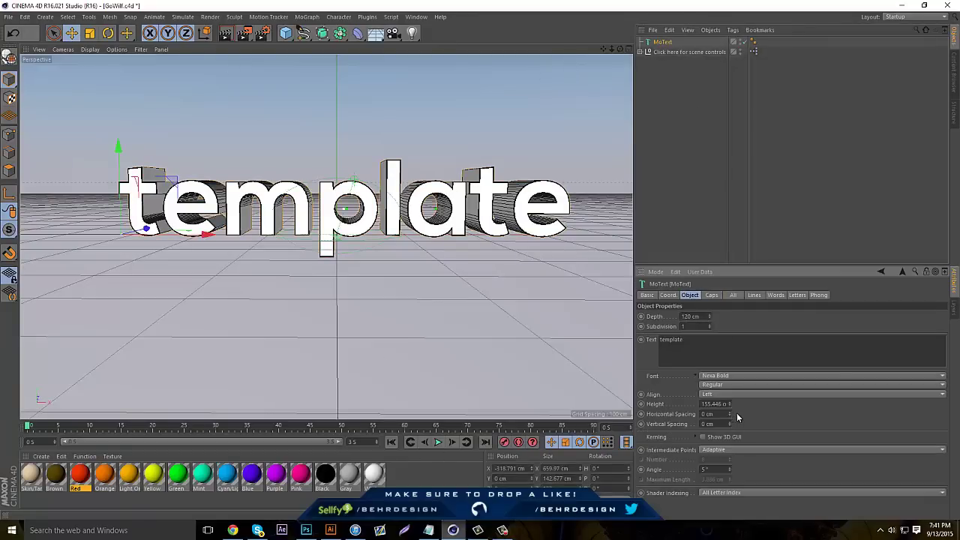
{"action": "left_click_drag", "start_coordinate": [730, 416], "coordinate": [731, 420]}
{"action": "left_click_drag", "start_coordinate": [213, 235], "coordinate": [240, 234]}
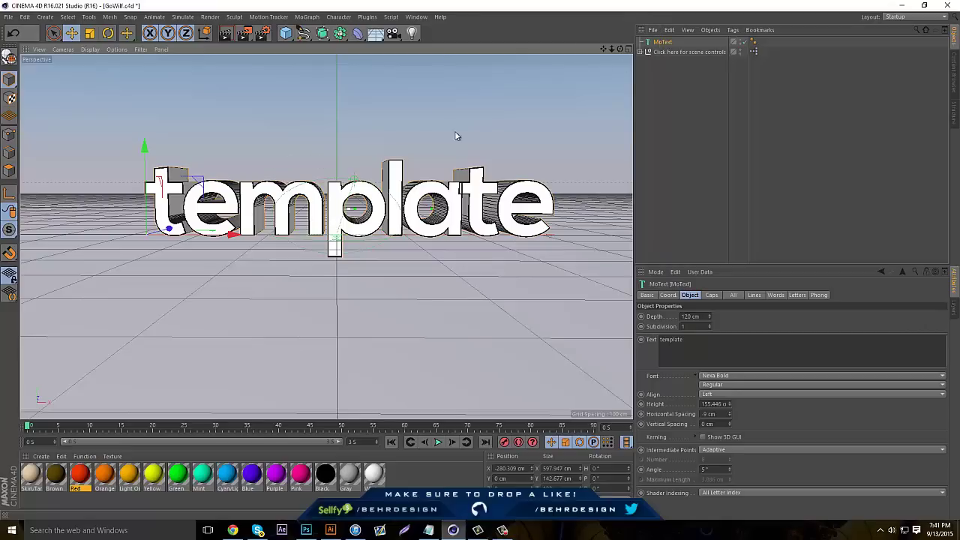
{"action": "left_click_drag", "start_coordinate": [231, 233], "coordinate": [237, 233]}
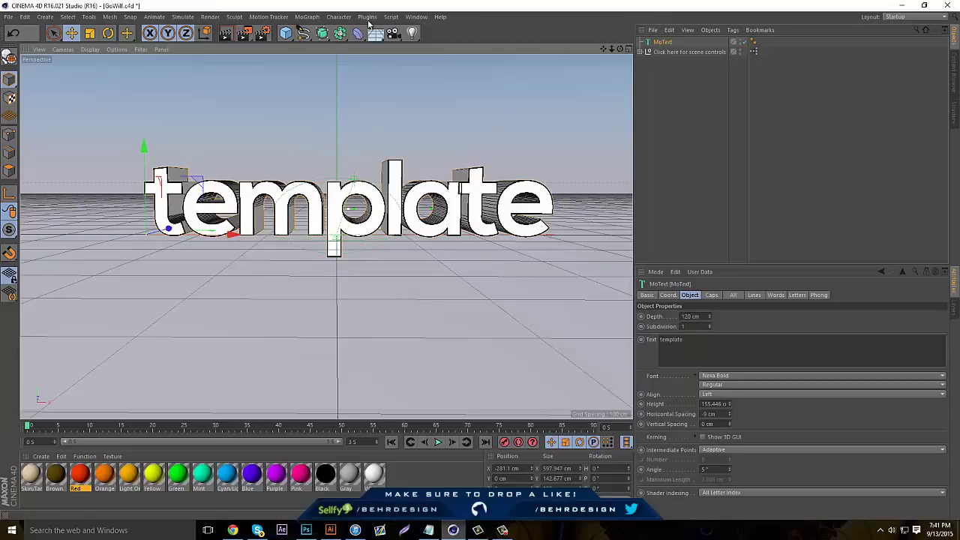
Step: Add a Wrap deformer as a child of the MoText, with width 1326 cm, height 477 cm and radius 440 cm
{"action": "left_click", "coordinate": [357, 33]}
{"action": "left_click", "coordinate": [544, 120]}
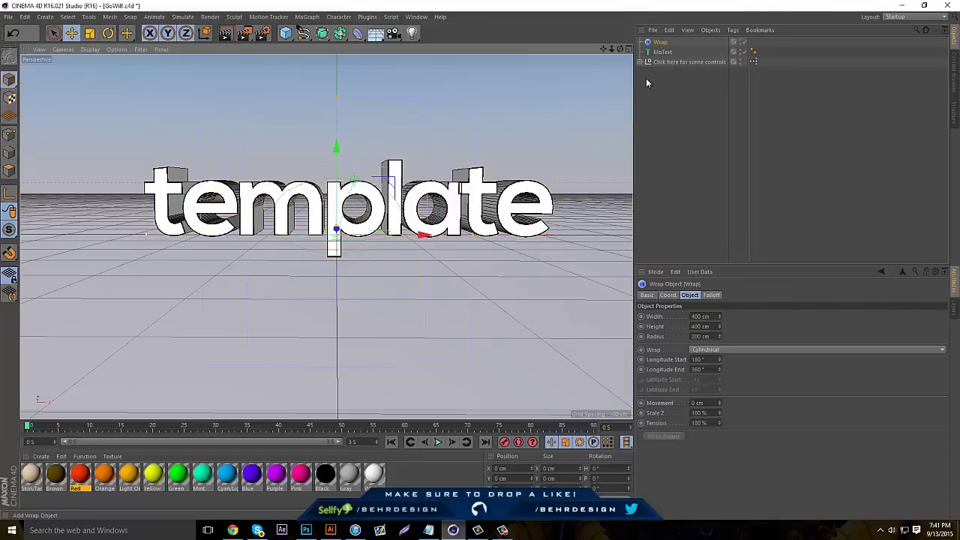
{"action": "left_click_drag", "start_coordinate": [658, 44], "coordinate": [664, 60]}
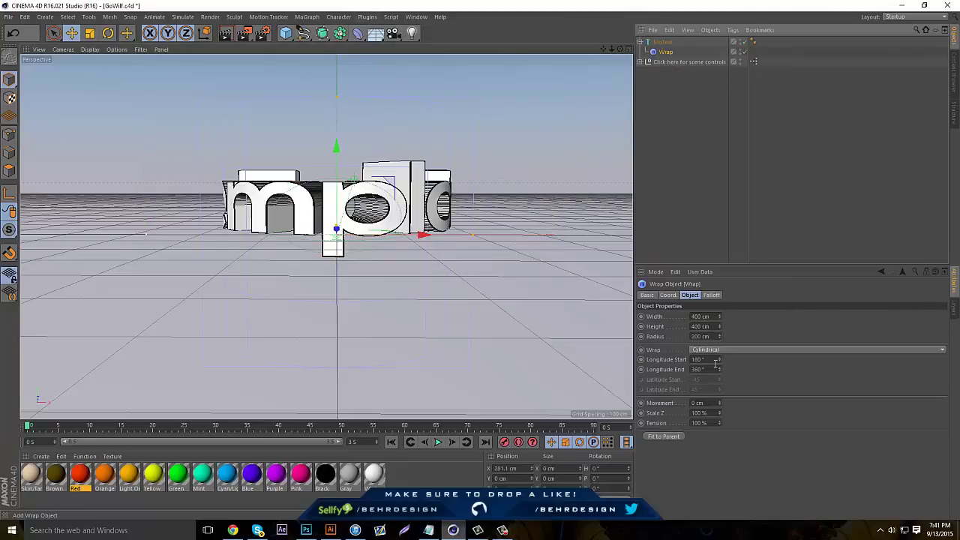
{"action": "left_click_drag", "start_coordinate": [719, 318], "coordinate": [722, 342]}
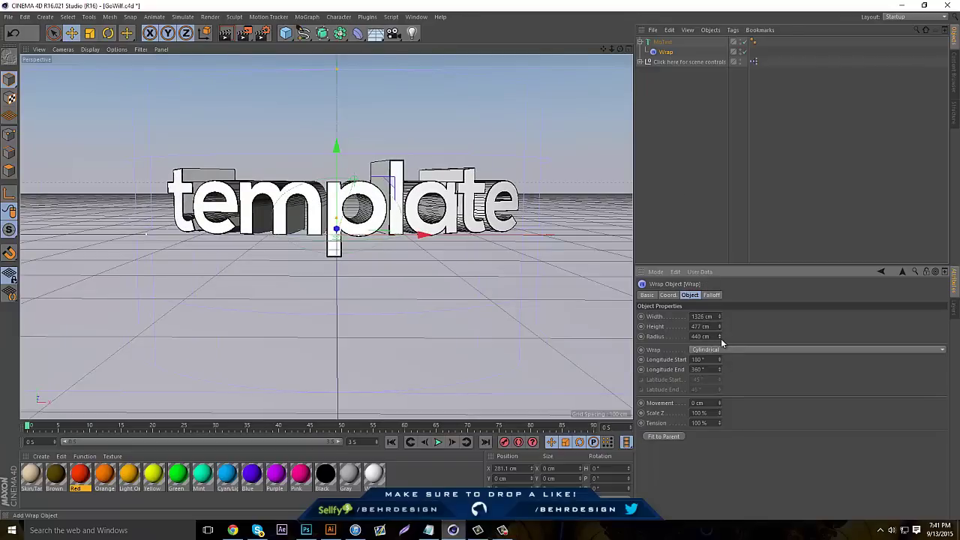
Step: Rotate the MoText object slightly about its X axis to tilt the lettering backward
{"action": "left_click", "coordinate": [109, 33]}
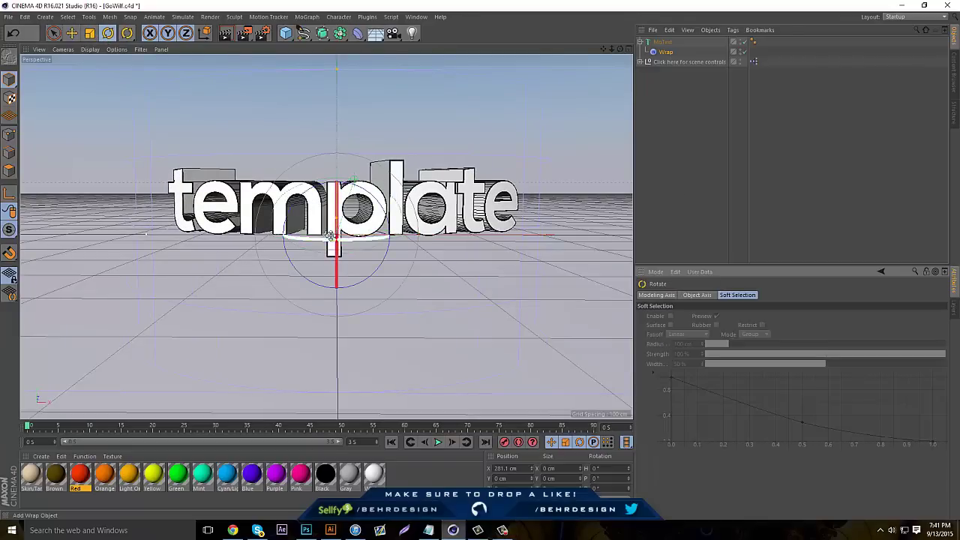
{"action": "mouse_move", "coordinate": [334, 237]}
{"action": "left_mouse_down"}
{"action": "mouse_move", "coordinate": [333, 247]}
{"action": "mouse_move", "coordinate": [338, 216]}
{"action": "mouse_move", "coordinate": [339, 228]}
{"action": "left_mouse_up"}
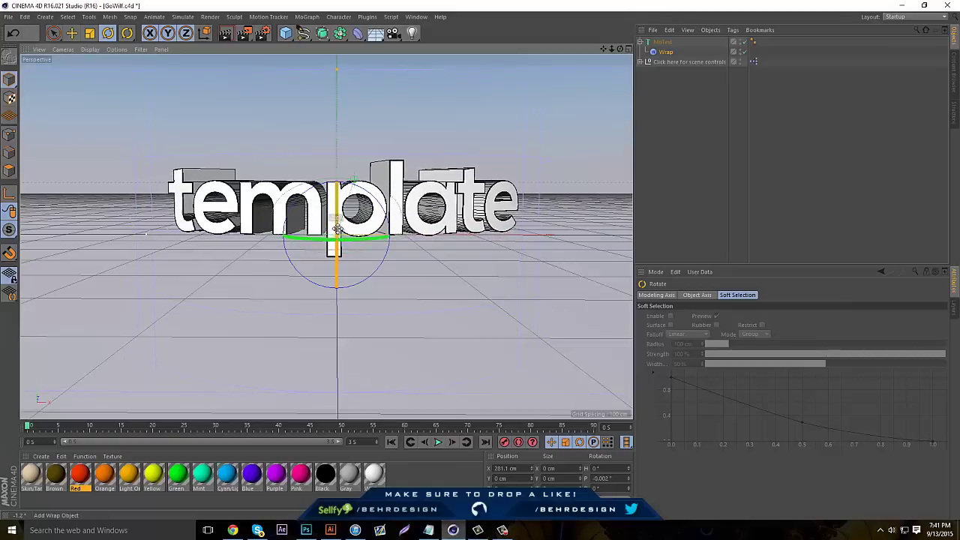
{"action": "left_click", "coordinate": [663, 42]}
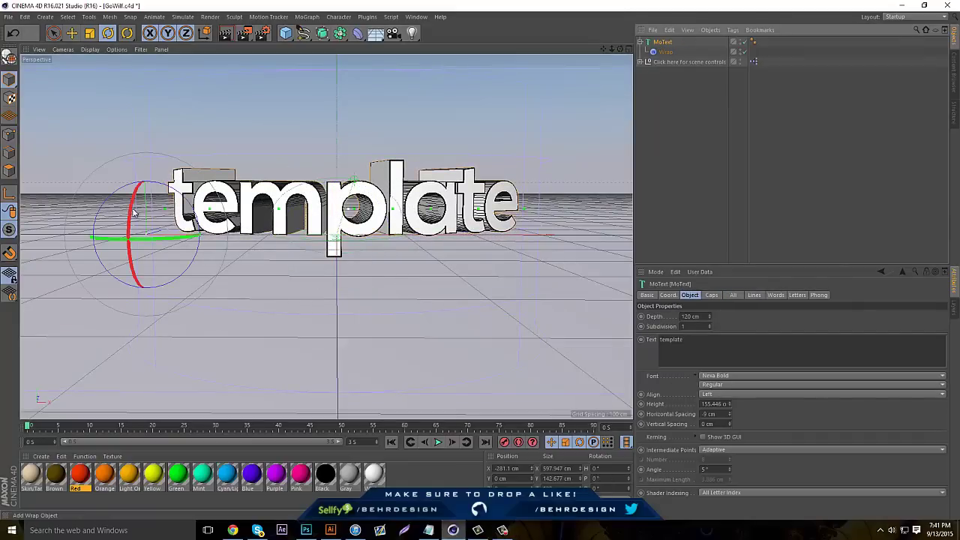
{"action": "mouse_move", "coordinate": [134, 213]}
{"action": "left_mouse_down"}
{"action": "mouse_move", "coordinate": [135, 200]}
{"action": "mouse_move", "coordinate": [136, 210]}
{"action": "left_mouse_up"}
{"action": "left_click", "coordinate": [655, 169]}
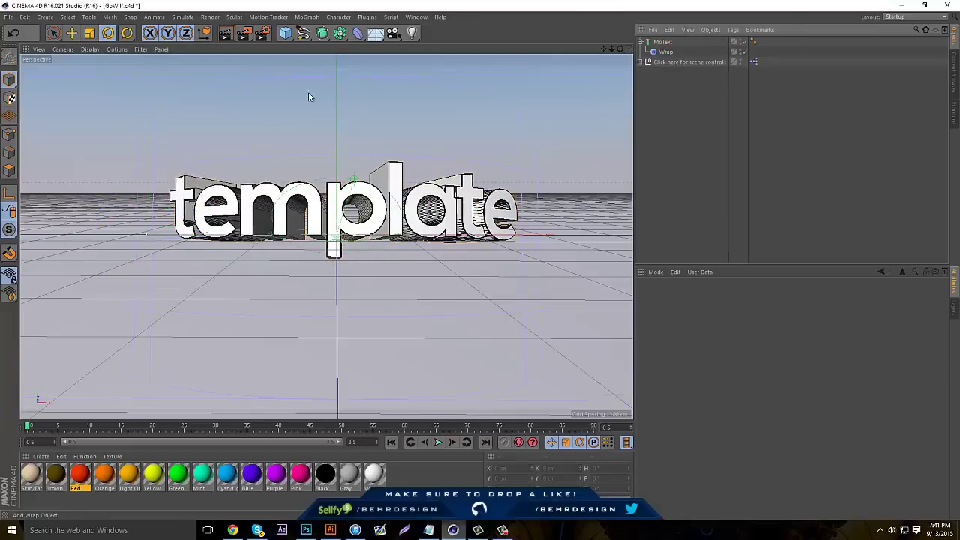
Step: Apply the White material to the MoText object
{"action": "left_click_drag", "start_coordinate": [374, 474], "coordinate": [438, 194]}
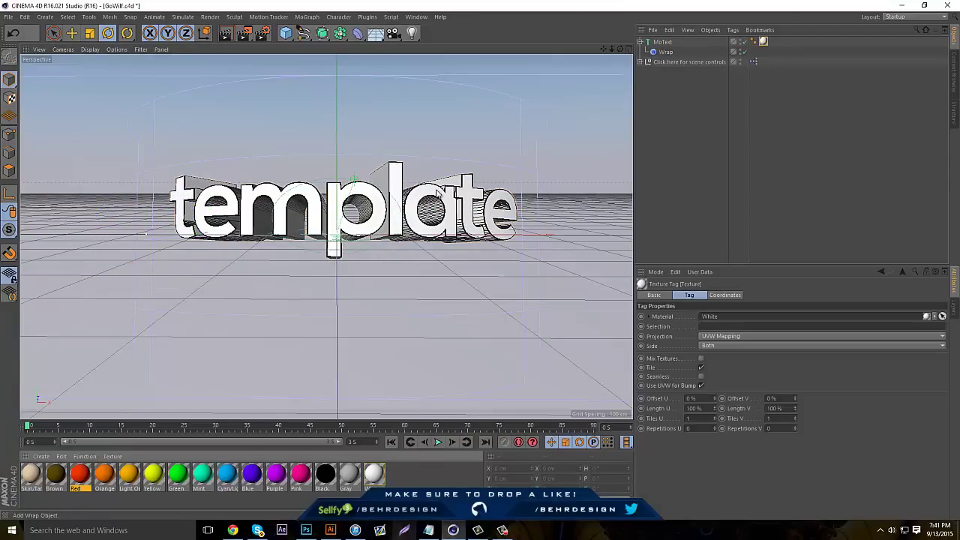
Step: Preview the render in the viewport, then set the render's save file to tutorial2 on the Desktop
{"action": "left_click", "coordinate": [226, 34]}
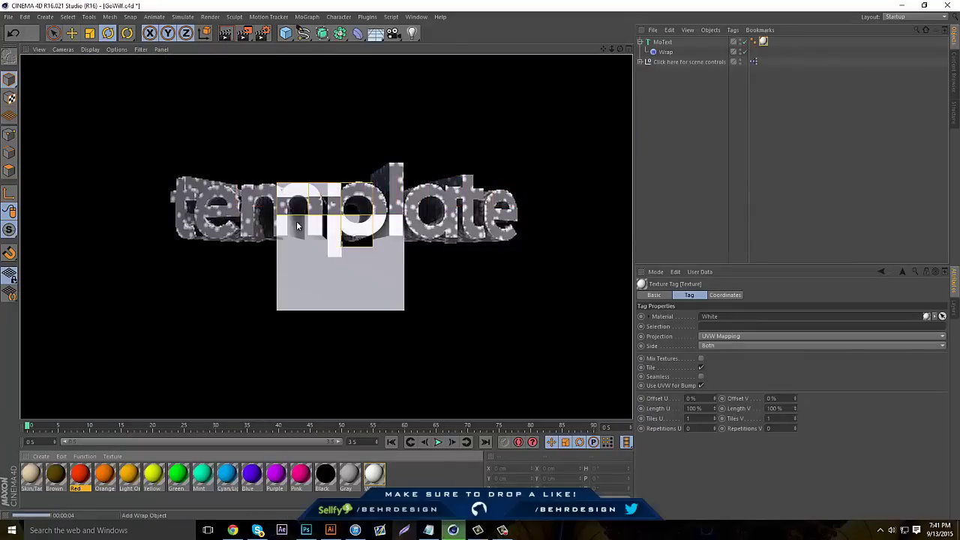
{"action": "left_click", "coordinate": [797, 148]}
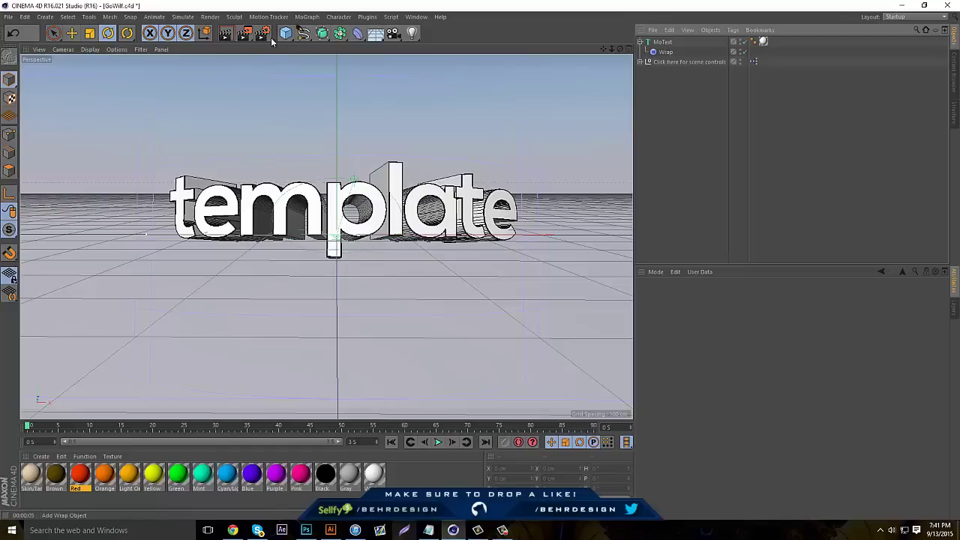
{"action": "left_click", "coordinate": [263, 33]}
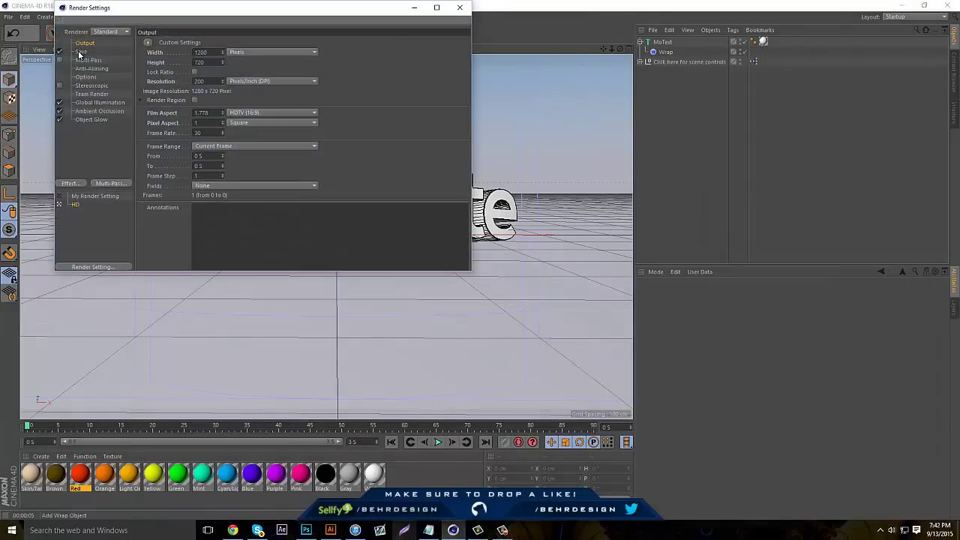
{"action": "left_click", "coordinate": [81, 51]}
{"action": "left_click", "coordinate": [457, 60]}
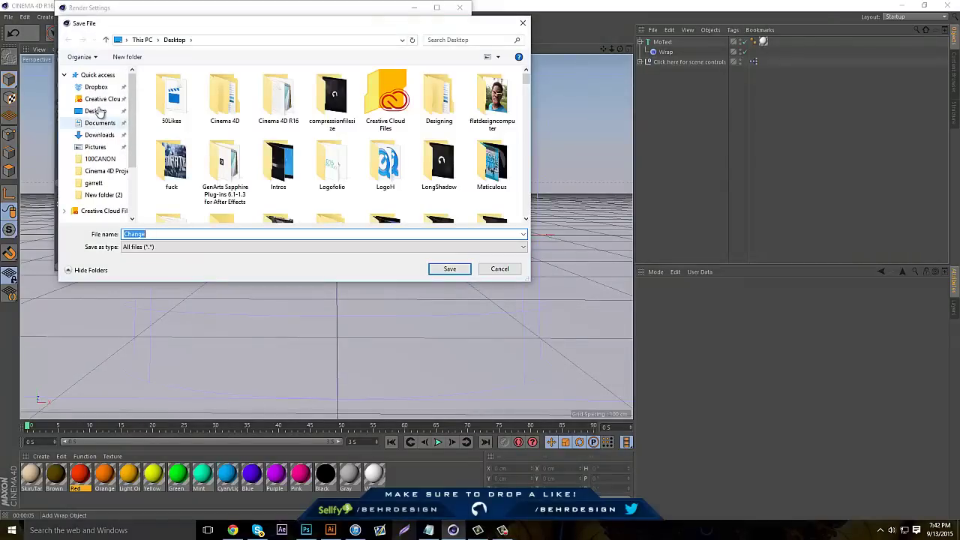
{"action": "left_click", "coordinate": [191, 234]}
{"action": "double_click", "coordinate": [193, 233]}
{"action": "type", "text": "tutorial2"}
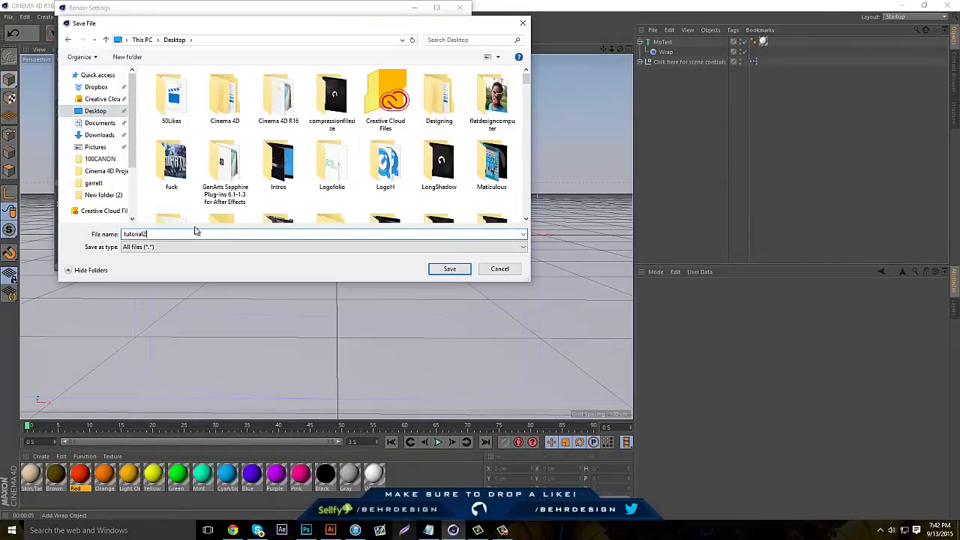
{"action": "key", "text": "Return"}
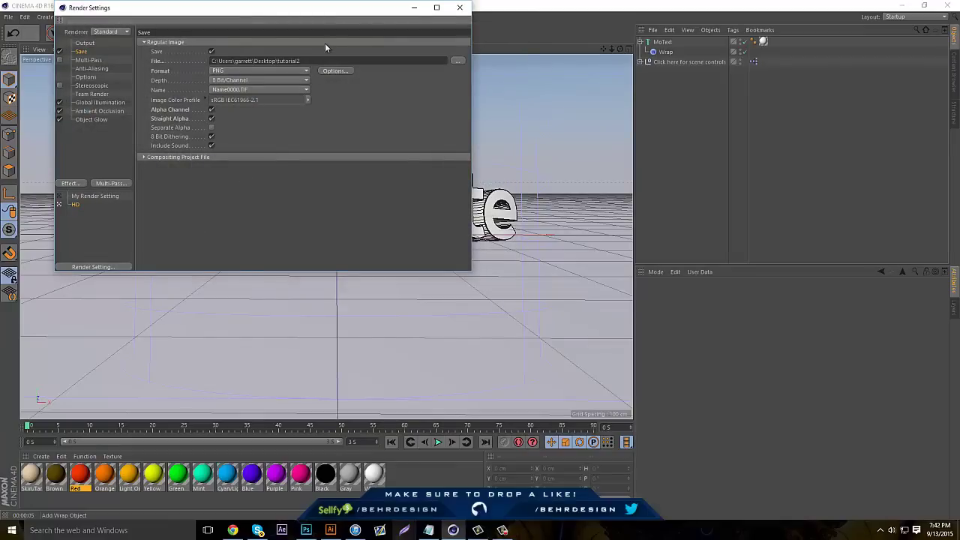
Step: Render the scene to the Picture Viewer as tutorial2.png, inspect the image and close the viewer
{"action": "left_click", "coordinate": [460, 7]}
{"action": "left_click", "coordinate": [244, 38]}
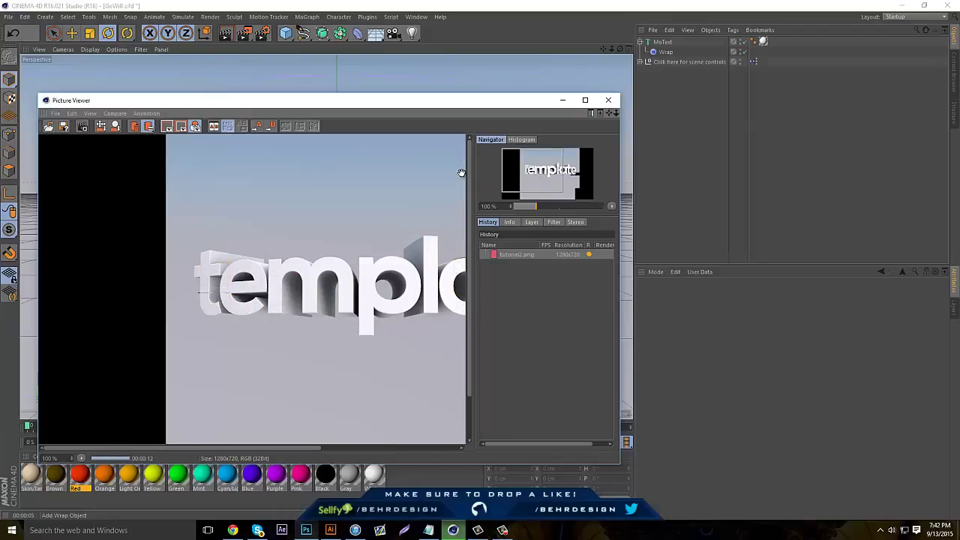
{"action": "left_click_drag", "start_coordinate": [530, 178], "coordinate": [549, 179]}
{"action": "left_click", "coordinate": [607, 101]}
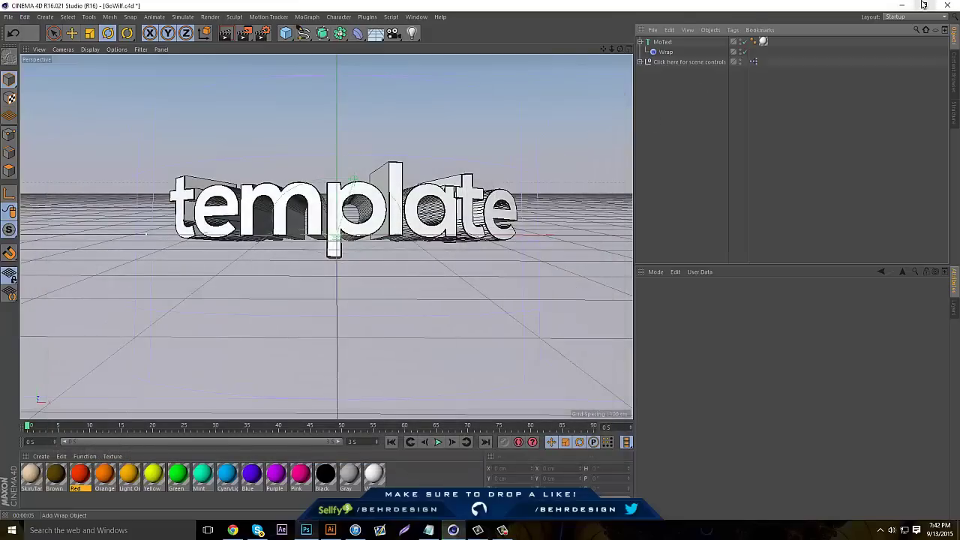
Step: Switch to Photoshop, create a new wide white document and convert its Background to a regular layer named Layer 0
{"action": "left_click", "coordinate": [902, 6]}
{"action": "left_click", "coordinate": [28, 7]}
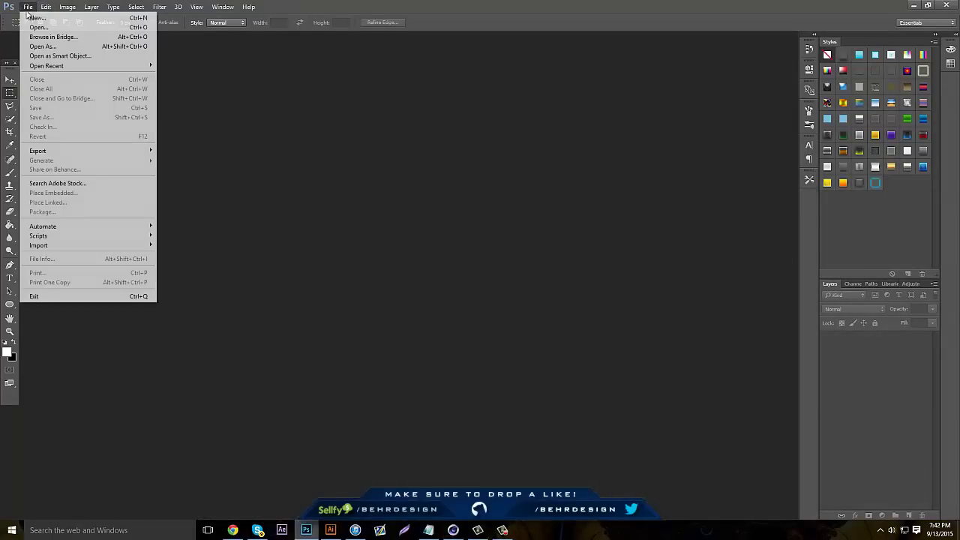
{"action": "left_click", "coordinate": [35, 18]}
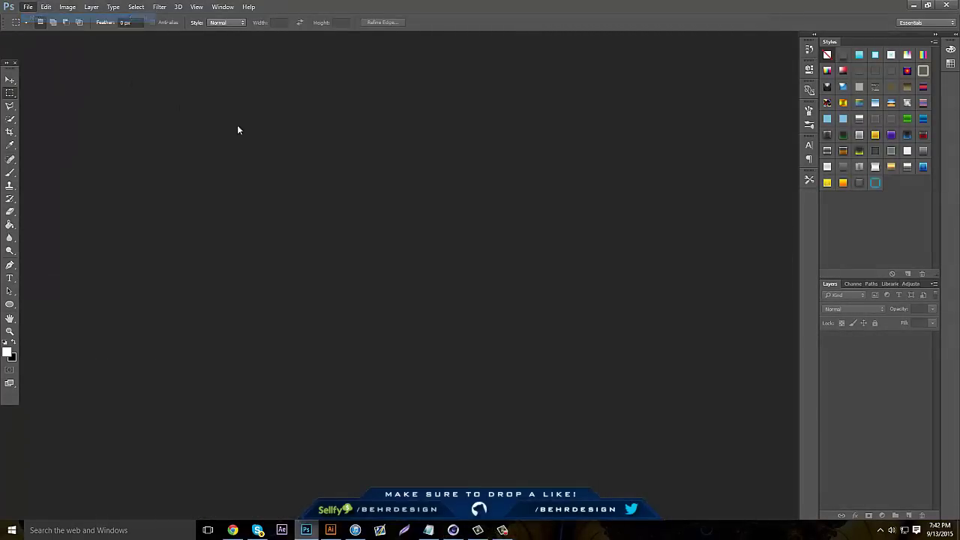
{"action": "left_click", "coordinate": [415, 172]}
{"action": "left_click", "coordinate": [580, 127]}
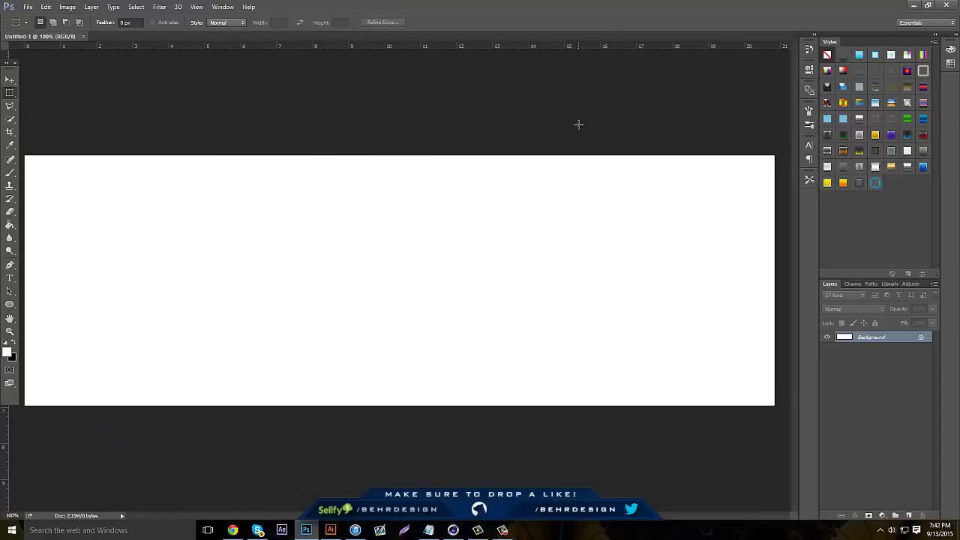
{"action": "double_click", "coordinate": [870, 337]}
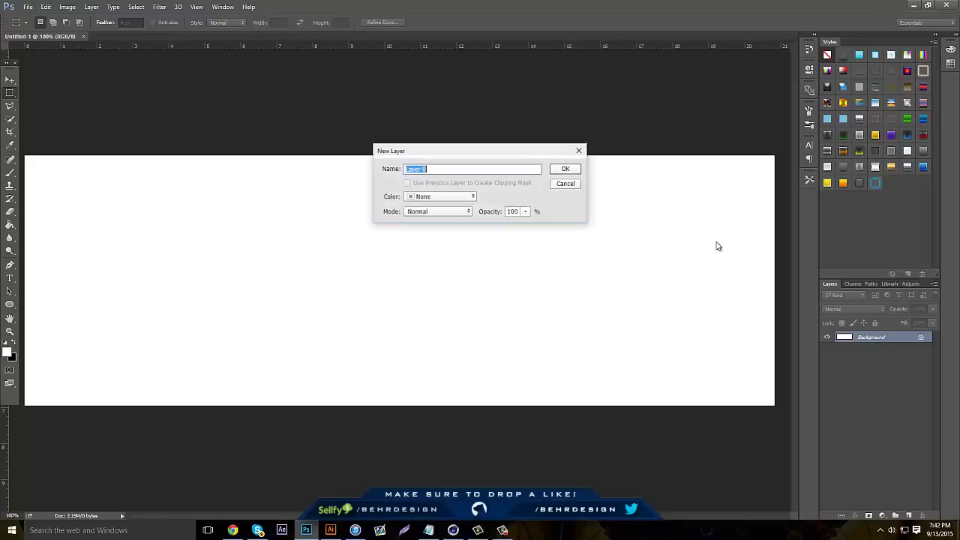
{"action": "left_click", "coordinate": [566, 169]}
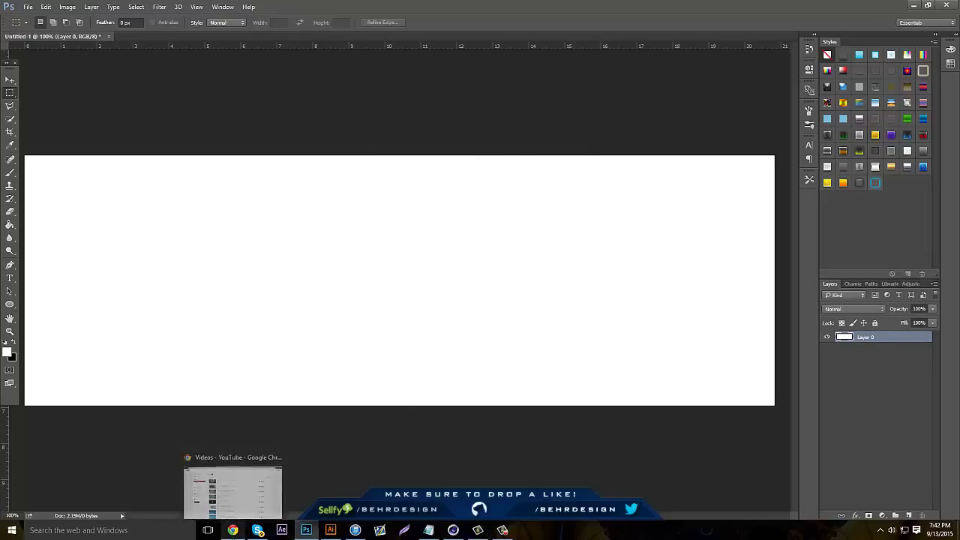
Step: Open the rendered text image tutorial2.png from the Desktop
{"action": "left_click", "coordinate": [28, 6]}
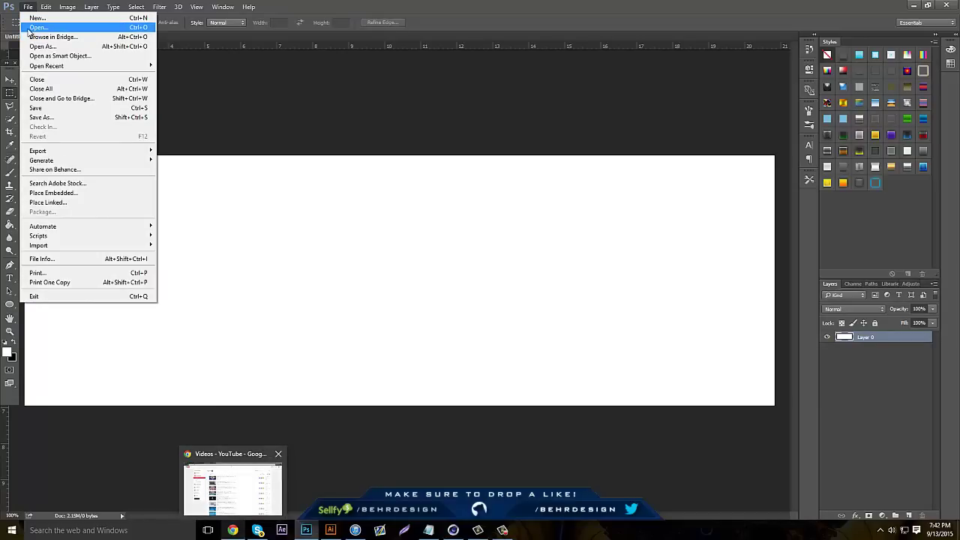
{"action": "left_click", "coordinate": [34, 27]}
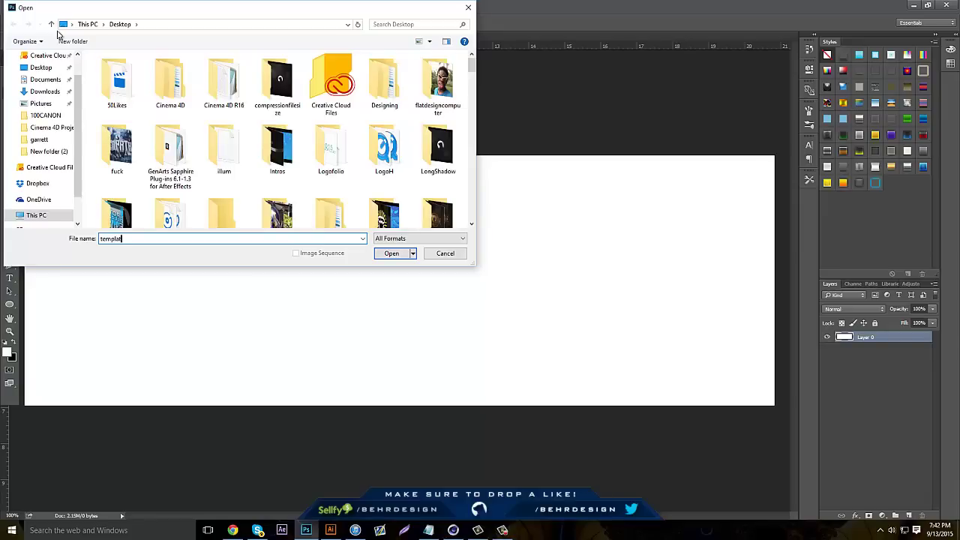
{"action": "key", "text": "BackSpace"}
{"action": "key", "text": "BackSpace"}
{"action": "key", "text": "BackSpace"}
{"action": "key", "text": "BackSpace"}
{"action": "key", "text": "BackSpace"}
{"action": "key", "text": "BackSpace"}
{"action": "key", "text": "BackSpace"}
{"action": "type", "text": "utorial"}
{"action": "key", "text": "Down"}
{"action": "key", "text": "Return"}
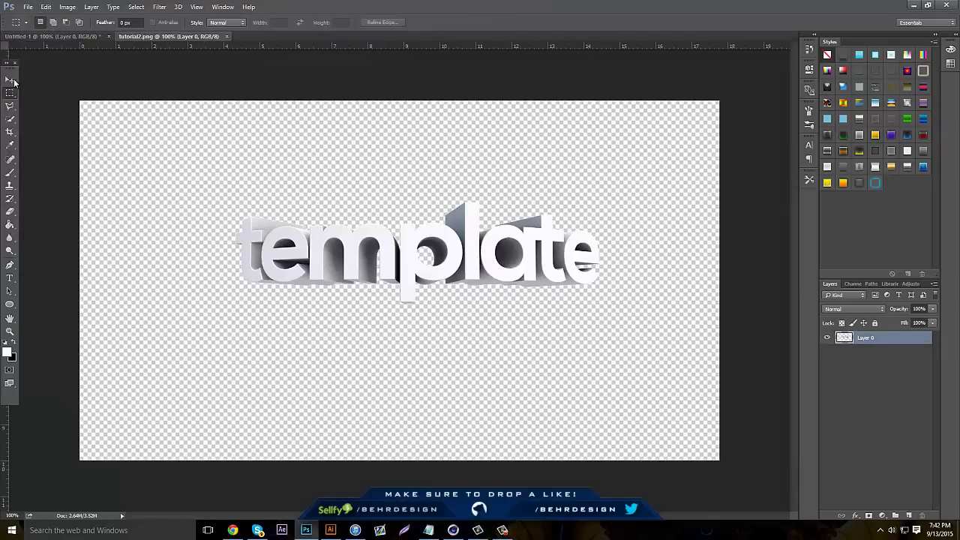
Step: Bring the rendered template text into the Untitled-1 document, scale it down and centre it on the canvas
{"action": "left_click_drag", "start_coordinate": [352, 254], "coordinate": [426, 332]}
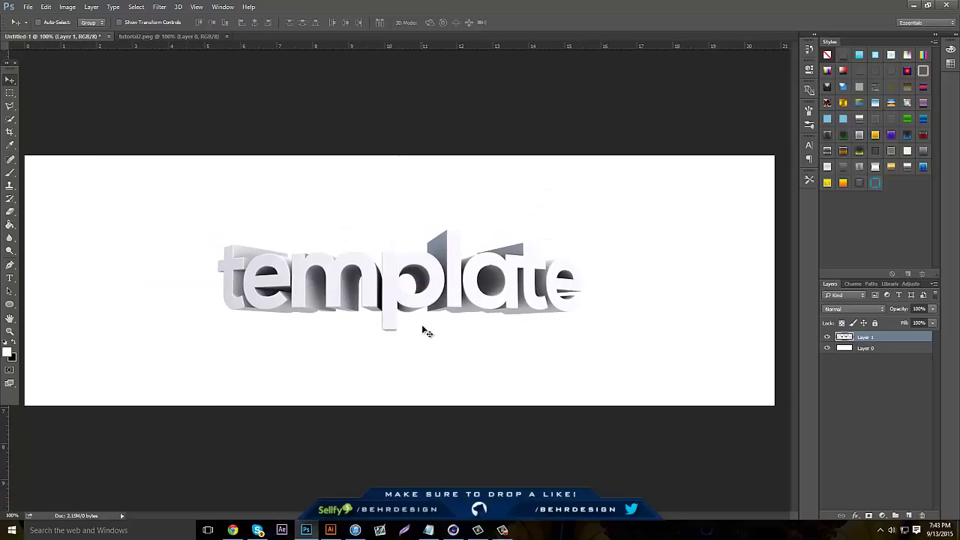
{"action": "key", "text": "ctrl+t"}
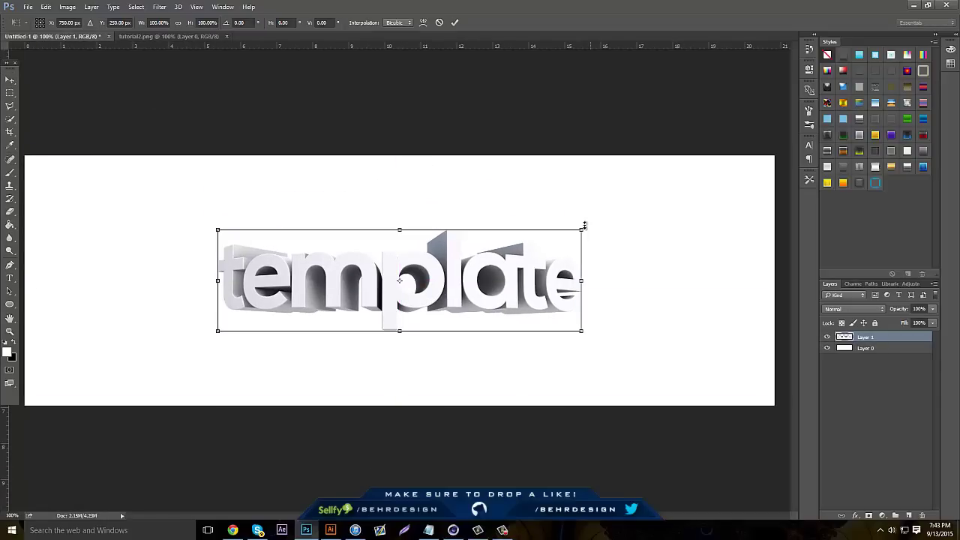
{"action": "left_click_drag", "start_coordinate": [584, 226], "coordinate": [484, 260]}
{"action": "left_click_drag", "start_coordinate": [404, 298], "coordinate": [455, 289]}
{"action": "key", "text": "Return"}
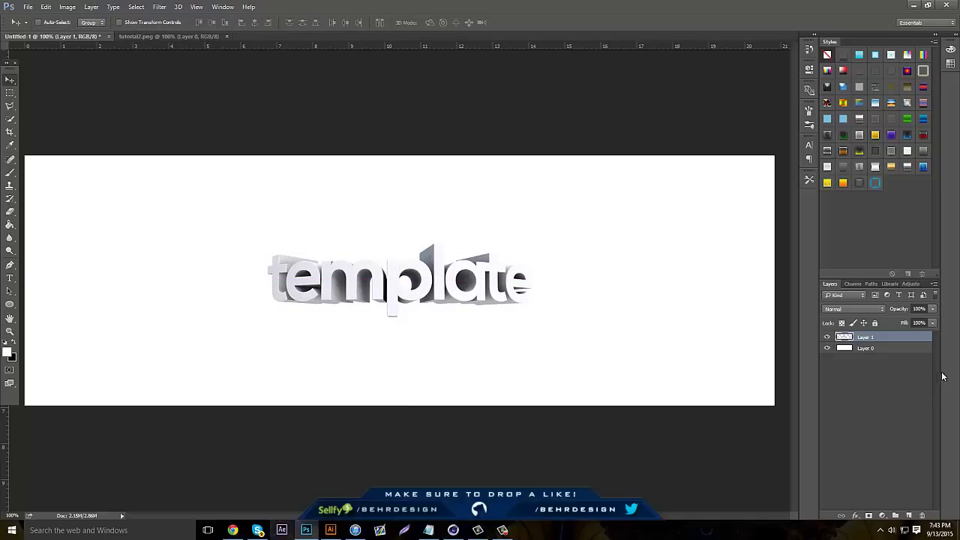
Step: Hide the text layer Layer 1 and fill Layer 0 with black
{"action": "left_click", "coordinate": [828, 337]}
{"action": "left_click", "coordinate": [878, 349]}
{"action": "key", "text": "ctrl+BackSpace"}
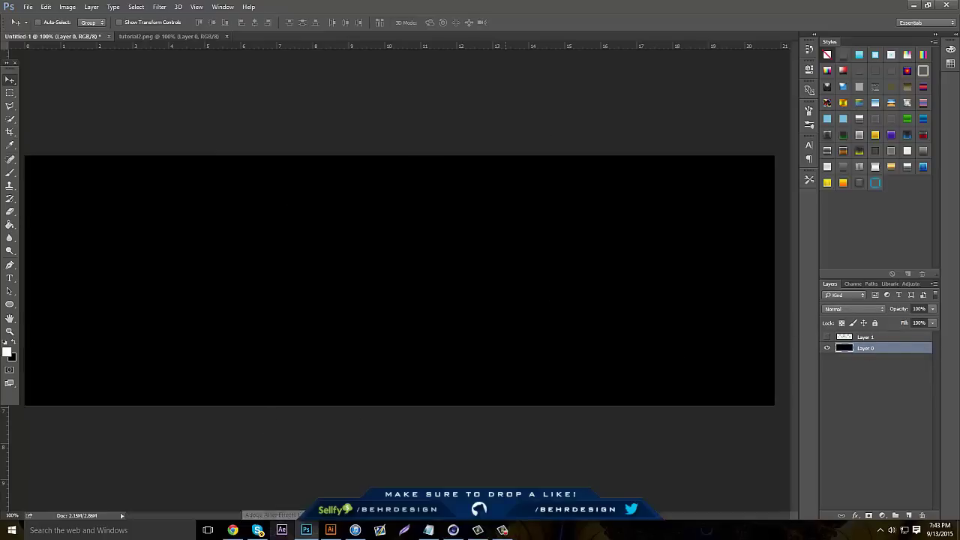
Step: Switch to Chrome, go to google.com and search for "geazy"
{"action": "left_click", "coordinate": [233, 531]}
{"action": "left_click", "coordinate": [150, 21]}
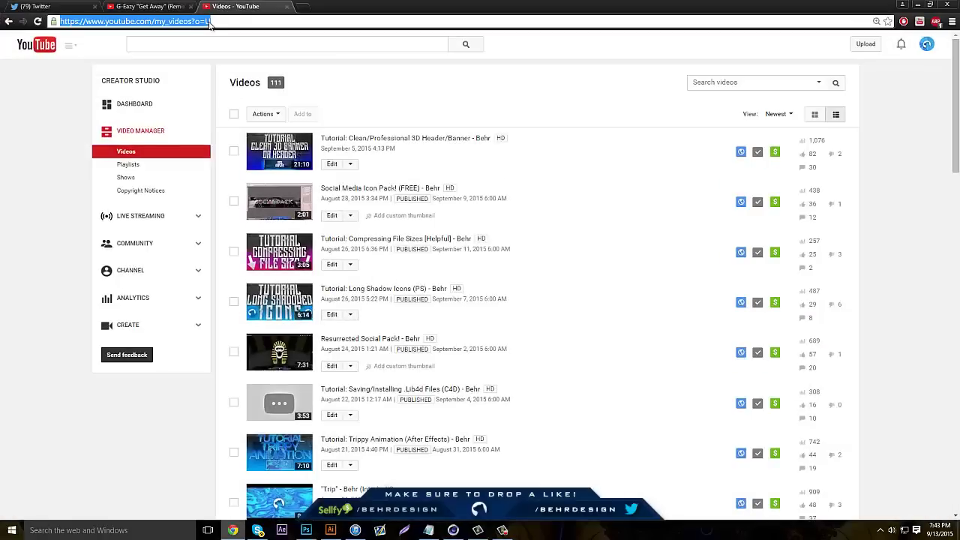
{"action": "type", "text": "google.com"}
{"action": "key", "text": "Return"}
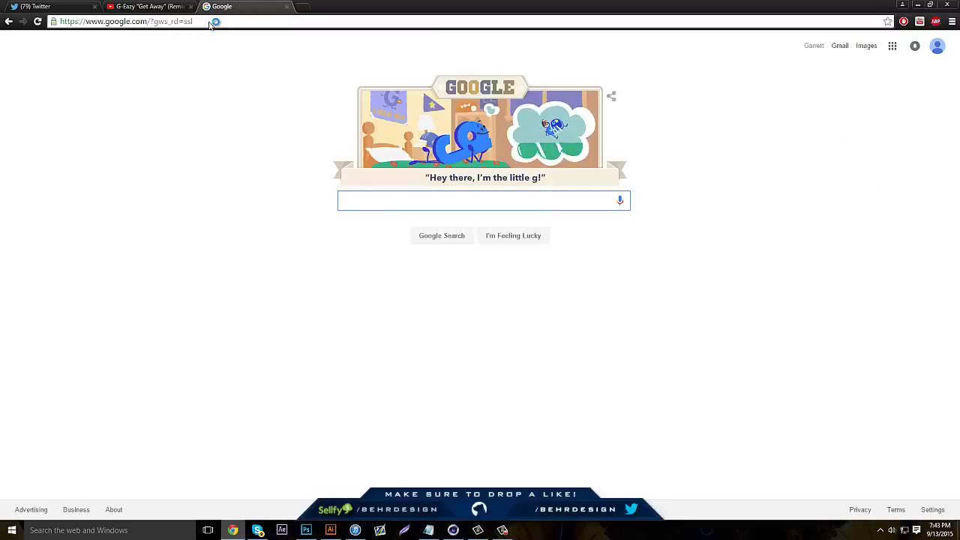
{"action": "type", "text": "geazy"}
{"action": "key", "text": "Return"}
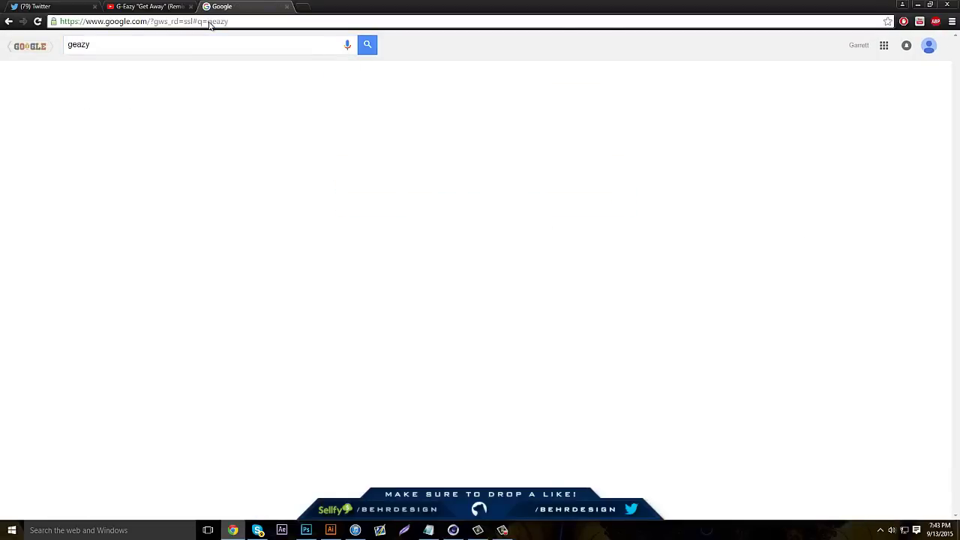
Step: Show the image results for the search and filter them to Large size
{"action": "left_click", "coordinate": [99, 78]}
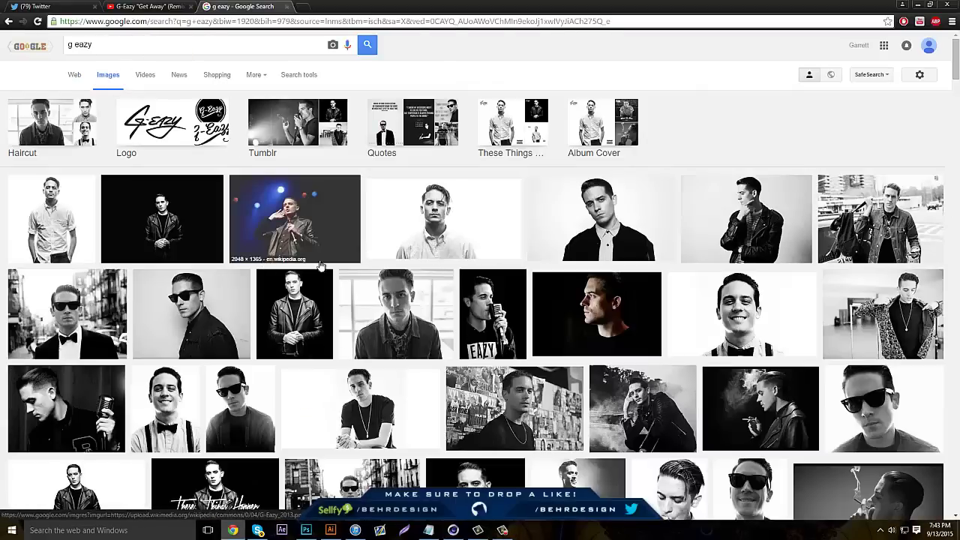
{"action": "left_click", "coordinate": [286, 74]}
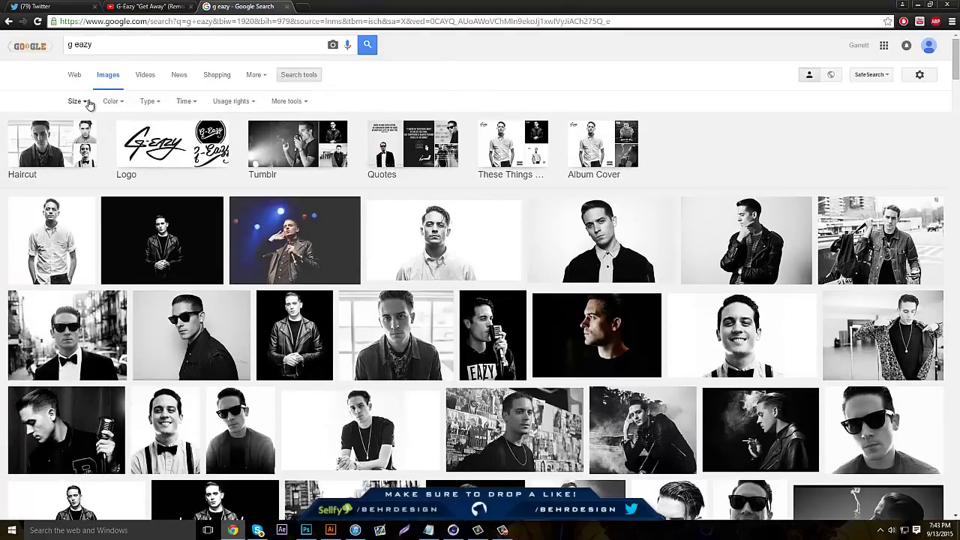
{"action": "left_click", "coordinate": [75, 100]}
{"action": "left_click", "coordinate": [90, 132]}
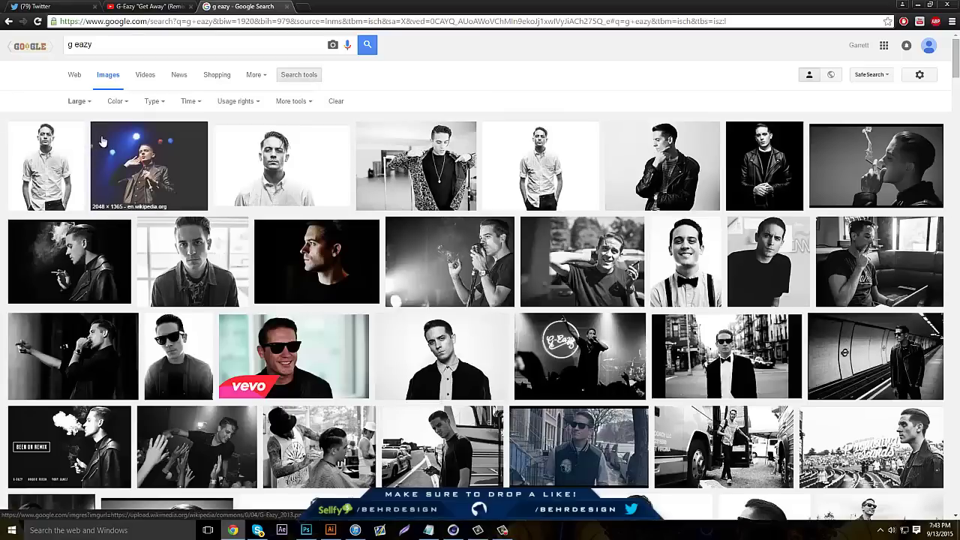
Step: Browse the G-Eazy photos, open the 1200 × 800 one of him crouching in a satin jacket at full size, and copy it
{"action": "left_click", "coordinate": [474, 290]}
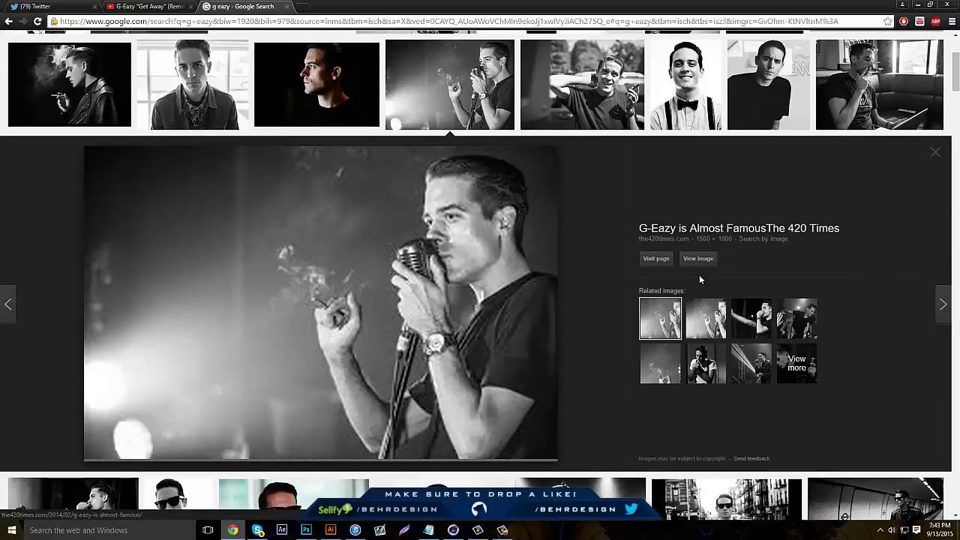
{"action": "left_click", "coordinate": [582, 82]}
{"action": "left_click", "coordinate": [852, 81]}
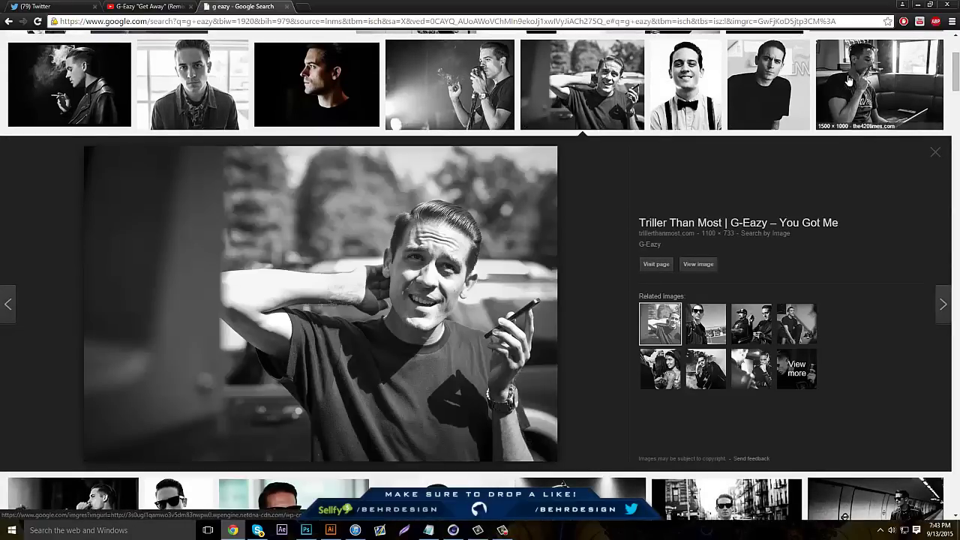
{"action": "scroll", "coordinate": [738, 98], "scroll_direction": "down", "scroll_amount": 2}
{"action": "scroll", "coordinate": [738, 99], "scroll_direction": "down", "scroll_amount": 4}
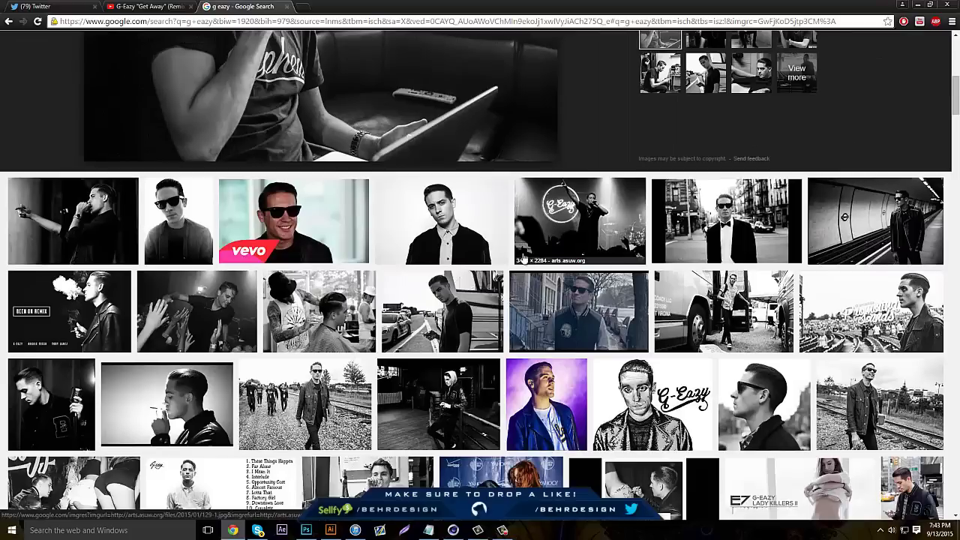
{"action": "scroll", "coordinate": [420, 349], "scroll_direction": "down", "scroll_amount": 2}
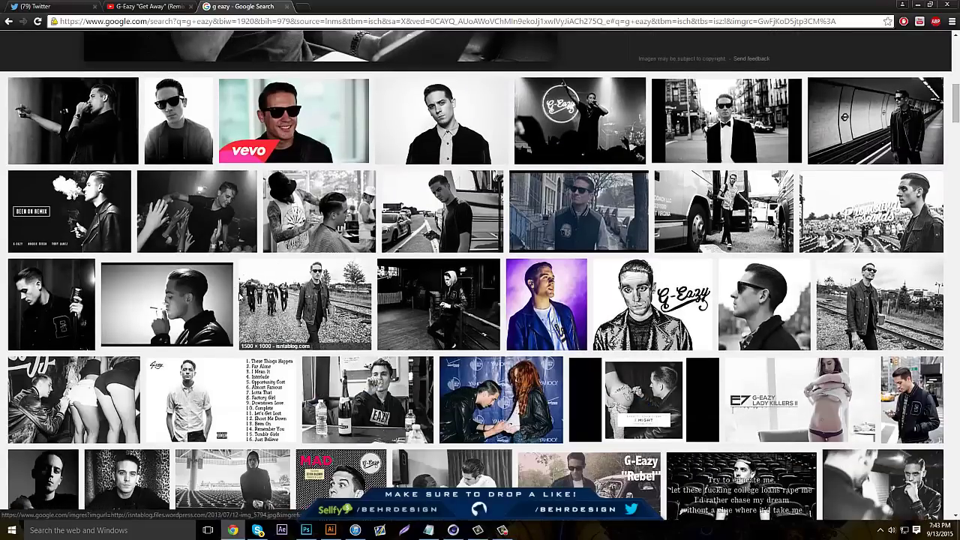
{"action": "left_click", "coordinate": [86, 407]}
{"action": "left_click", "coordinate": [705, 259]}
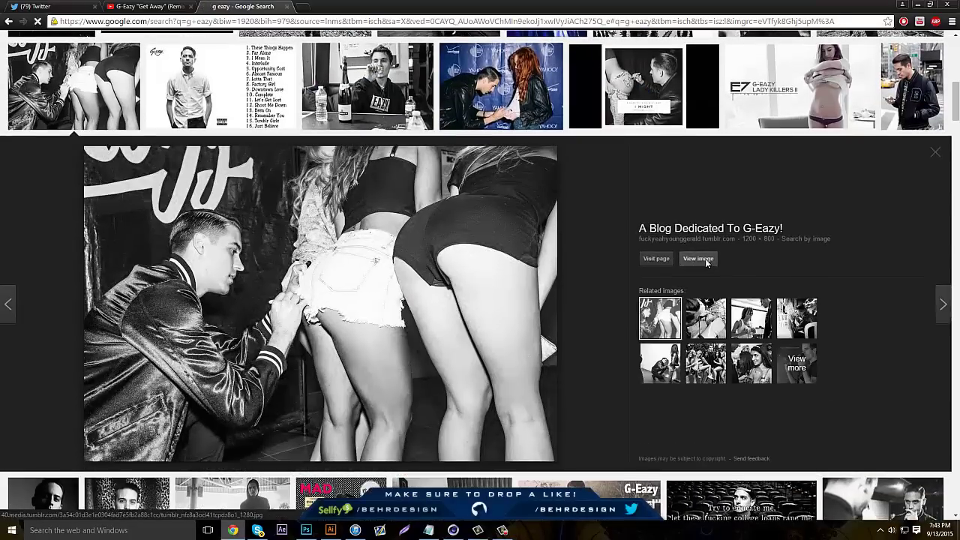
{"action": "right_click", "coordinate": [316, 254]}
{"action": "left_click", "coordinate": [333, 277]}
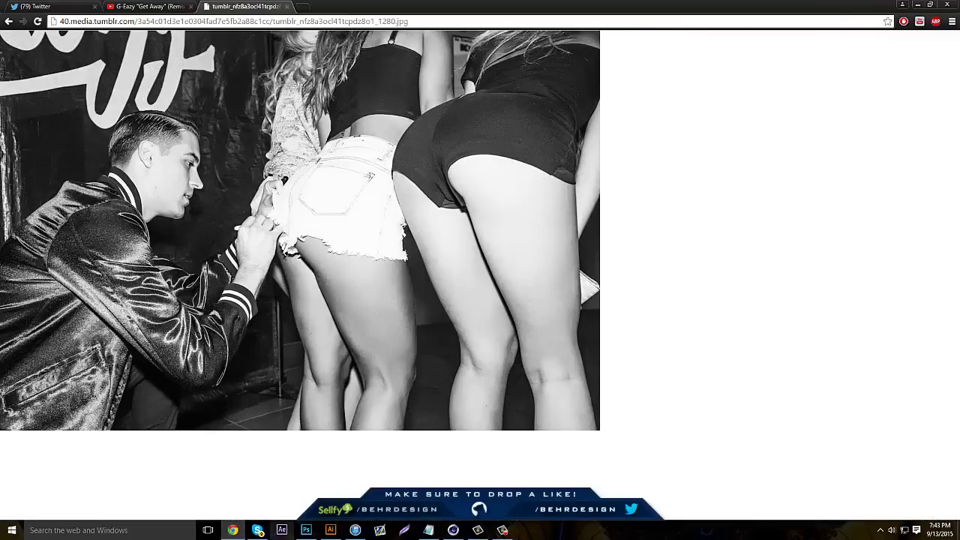
Step: Paste the copied photo into the Untitled-1 document in Photoshop, scale it down and move it toward the canvas's right side
{"action": "left_click", "coordinate": [306, 530]}
{"action": "key", "text": "ctrl+v"}
{"action": "key", "text": "ctrl+t"}
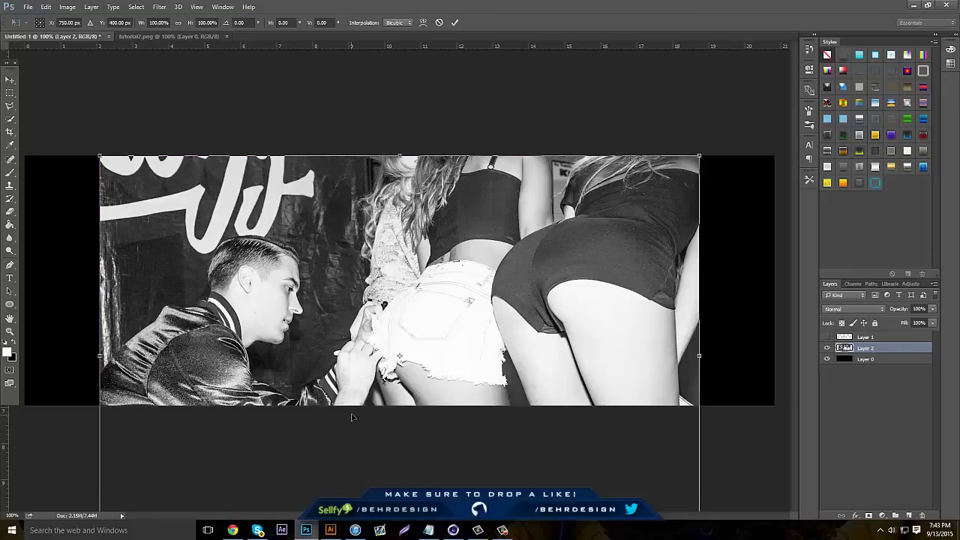
{"action": "left_click_drag", "start_coordinate": [698, 154], "coordinate": [499, 182]}
{"action": "left_click_drag", "start_coordinate": [532, 116], "coordinate": [469, 147]}
{"action": "left_click_drag", "start_coordinate": [433, 285], "coordinate": [680, 289]}
{"action": "key", "text": "Return"}
Step: Return to the Chrome image results, open the 1500 × 1000 photo of G-Eazy walking beside railway tracks at full size, and copy it
{"action": "left_click", "coordinate": [229, 530]}
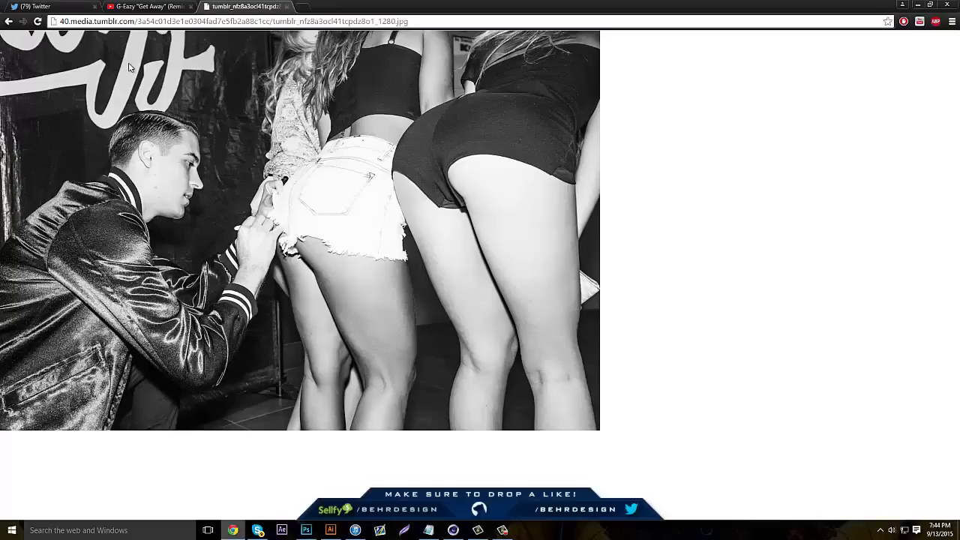
{"action": "left_click", "coordinate": [7, 21]}
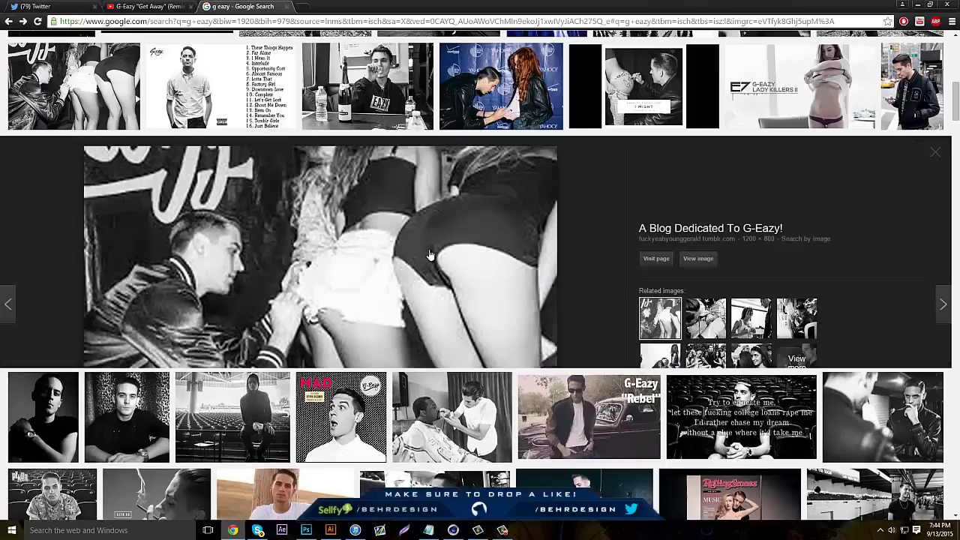
{"action": "left_click", "coordinate": [709, 331]}
{"action": "left_click", "coordinate": [707, 334]}
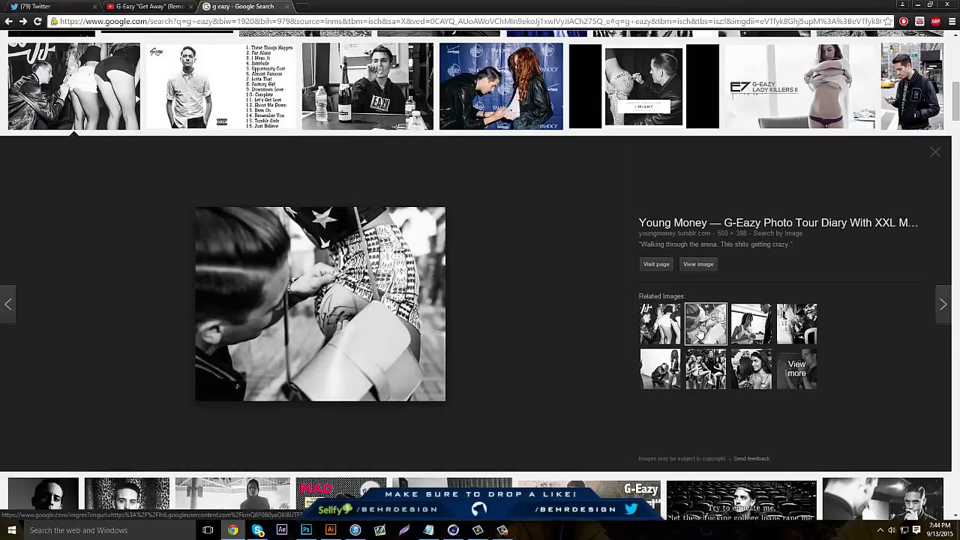
{"action": "scroll", "coordinate": [425, 244], "scroll_direction": "up", "scroll_amount": 3}
{"action": "scroll", "coordinate": [426, 244], "scroll_direction": "up", "scroll_amount": 2}
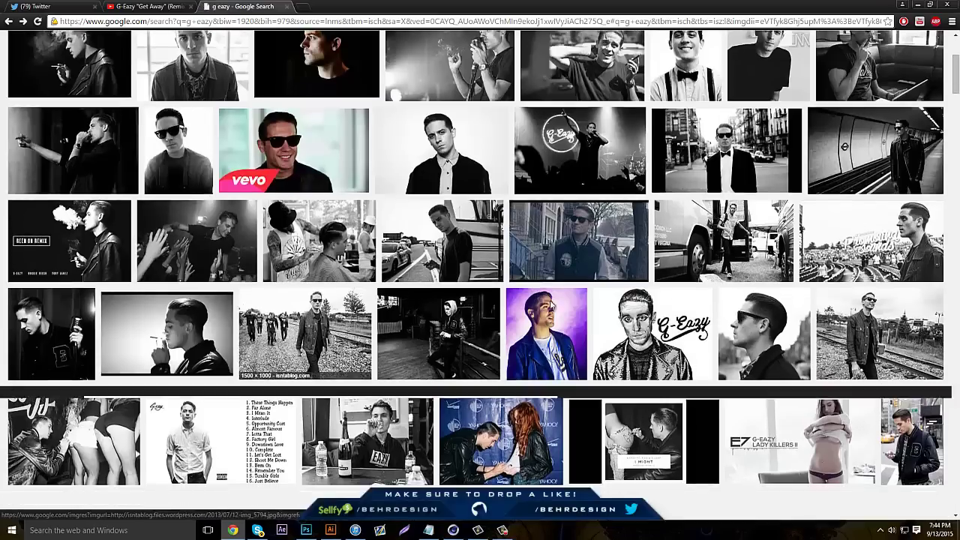
{"action": "left_click", "coordinate": [304, 326]}
{"action": "left_click", "coordinate": [698, 261]}
{"action": "right_click", "coordinate": [344, 264]}
{"action": "left_click", "coordinate": [370, 292]}
Step: Paste the railway photo into Untitled-1 in Photoshop, scale it to about 53.5% and place it at the canvas's left end
{"action": "left_click", "coordinate": [306, 530]}
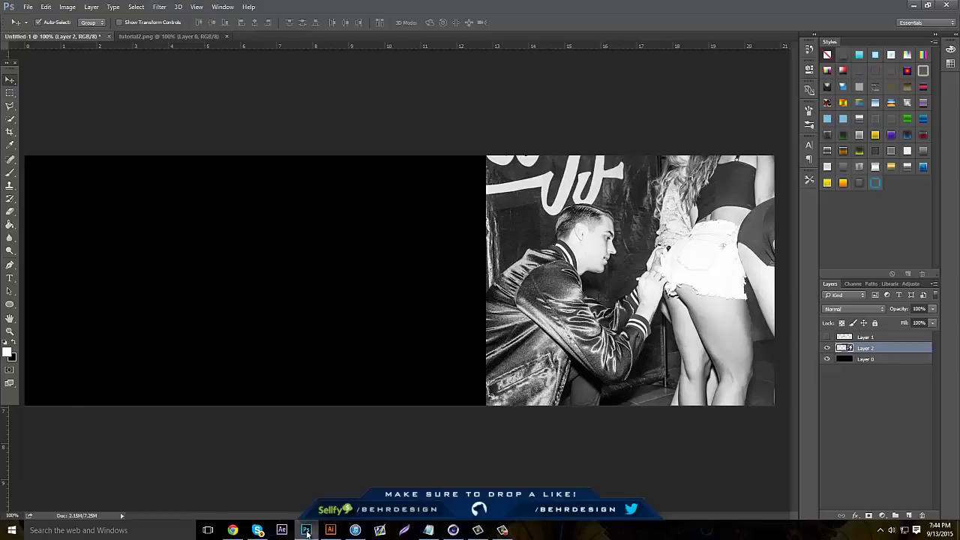
{"action": "key", "text": "ctrl+v"}
{"action": "key", "text": "ctrl+t"}
{"action": "left_click_drag", "start_coordinate": [27, 156], "coordinate": [334, 183], "text": "shift"}
{"action": "left_click_drag", "start_coordinate": [453, 338], "coordinate": [447, 103]}
{"action": "left_click_drag", "start_coordinate": [246, 68], "coordinate": [360, 172]}
{"action": "left_click_drag", "start_coordinate": [533, 185], "coordinate": [110, 185]}
{"action": "left_click", "coordinate": [9, 80]}
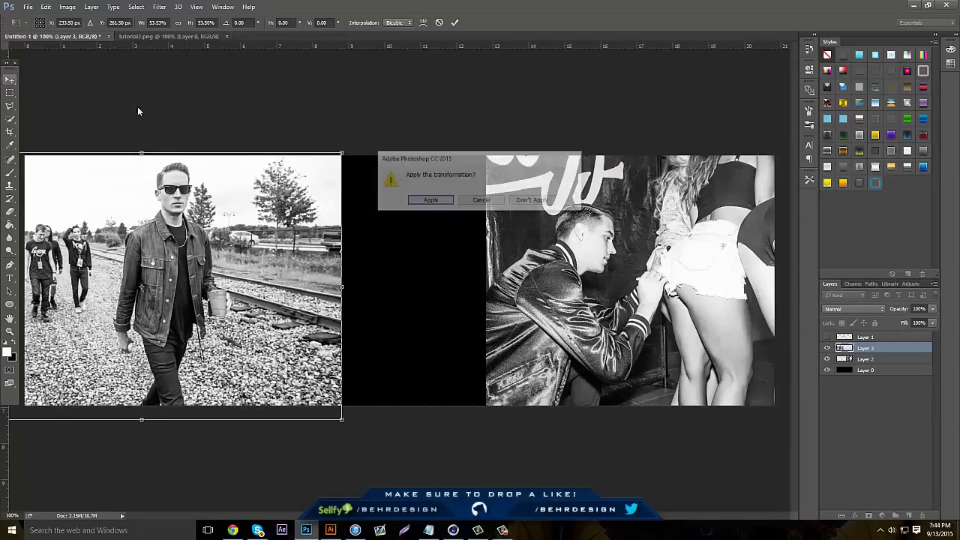
{"action": "left_click", "coordinate": [430, 199]}
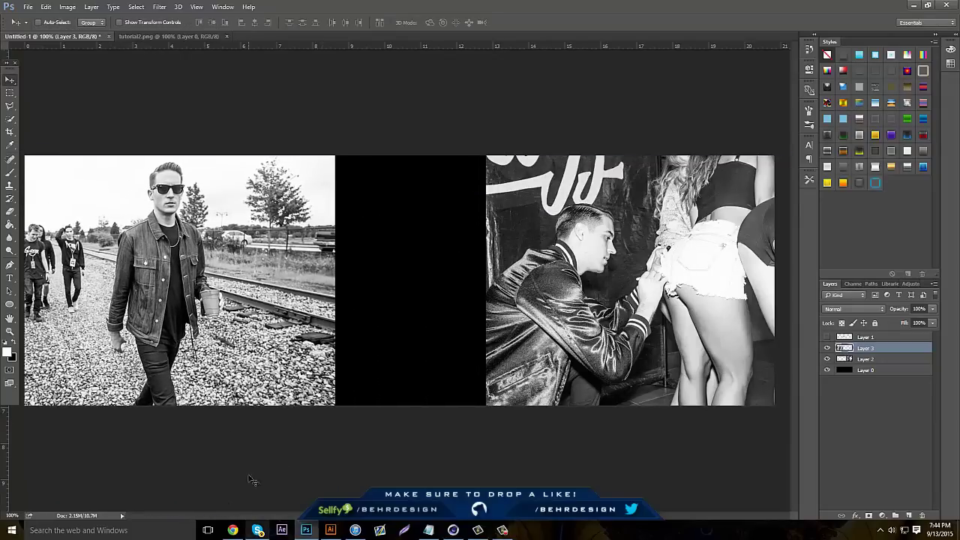
Step: Switch to Chrome, browse the results, open the 1920 × 1080 photo of G-Eazy stepping off a bus at full size, and copy it
{"action": "left_click", "coordinate": [234, 530]}
{"action": "left_click", "coordinate": [7, 21]}
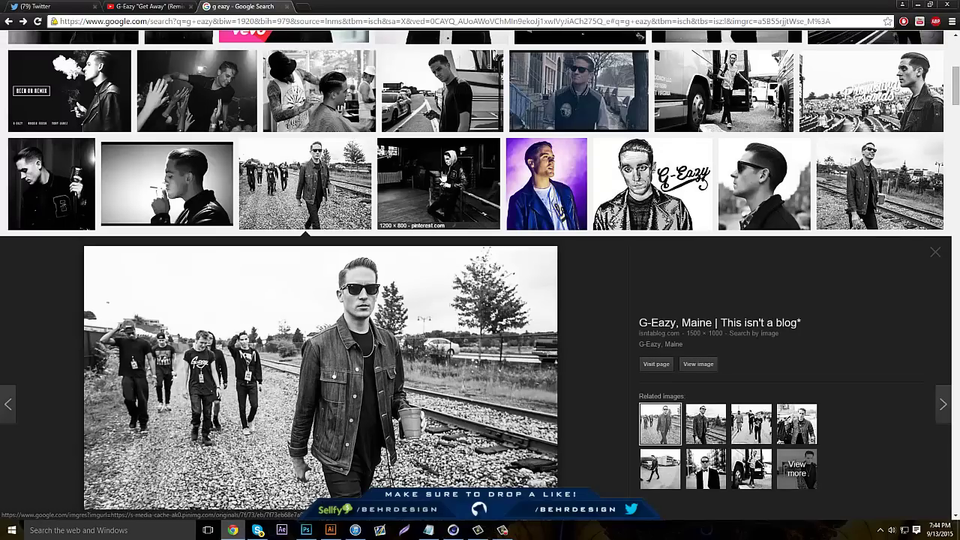
{"action": "scroll", "coordinate": [418, 188], "scroll_direction": "up", "scroll_amount": 3}
{"action": "scroll", "coordinate": [347, 253], "scroll_direction": "up", "scroll_amount": 3}
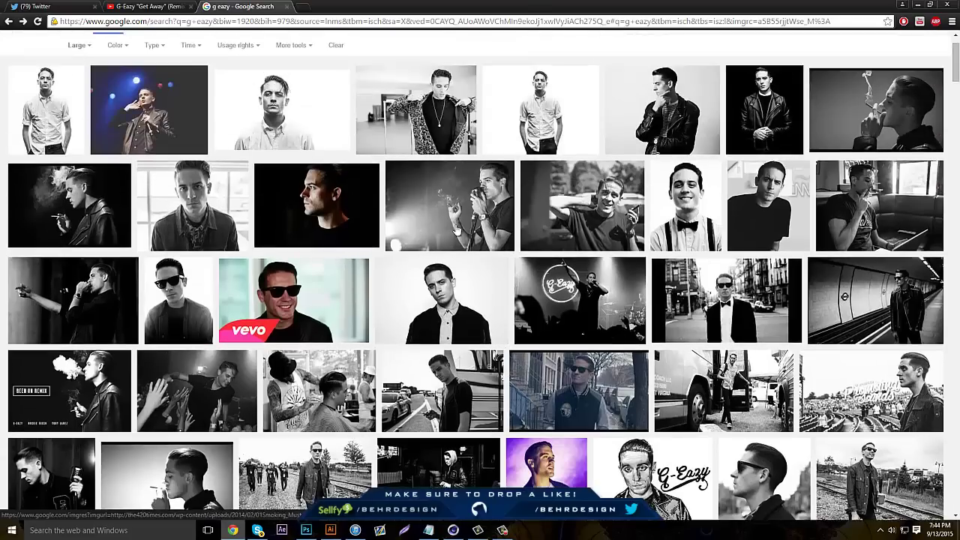
{"action": "left_click", "coordinate": [480, 206]}
{"action": "left_click", "coordinate": [570, 105]}
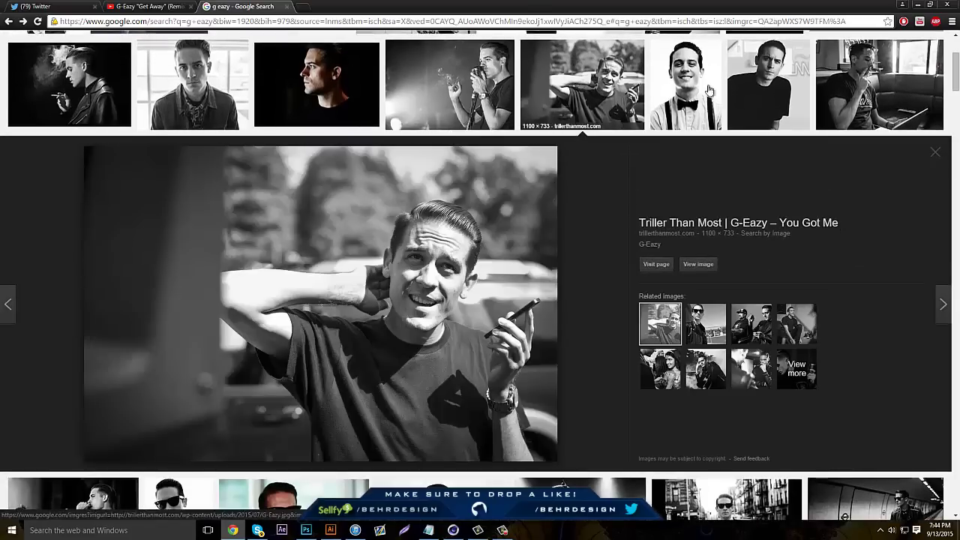
{"action": "left_click", "coordinate": [928, 156]}
{"action": "scroll", "coordinate": [685, 249], "scroll_direction": "down", "scroll_amount": 1}
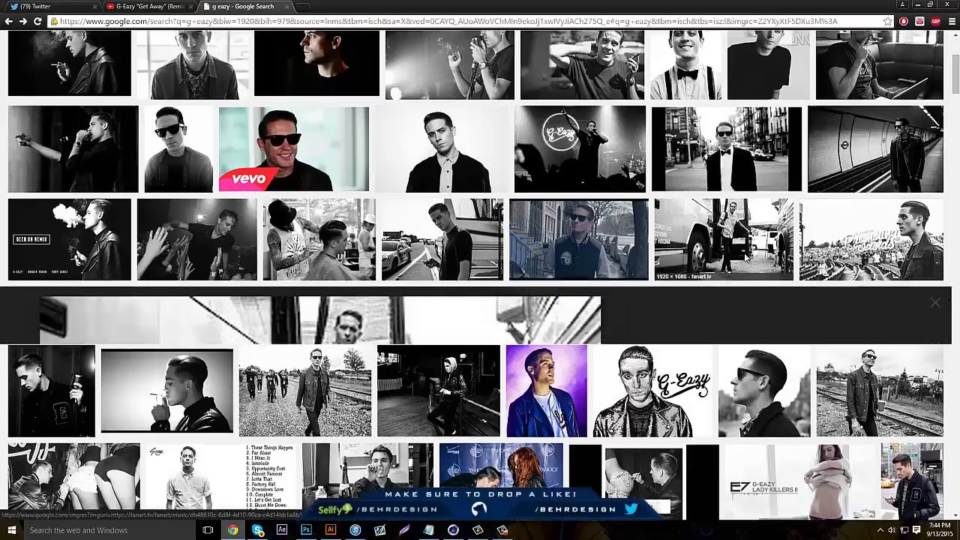
{"action": "left_click", "coordinate": [685, 249]}
{"action": "left_click", "coordinate": [698, 264]}
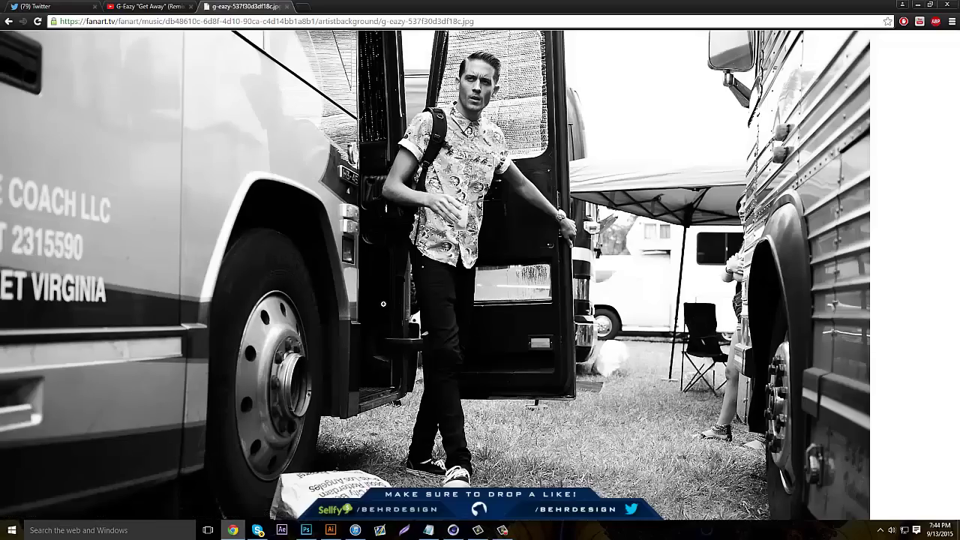
{"action": "right_click", "coordinate": [387, 298]}
{"action": "left_click", "coordinate": [432, 327]}
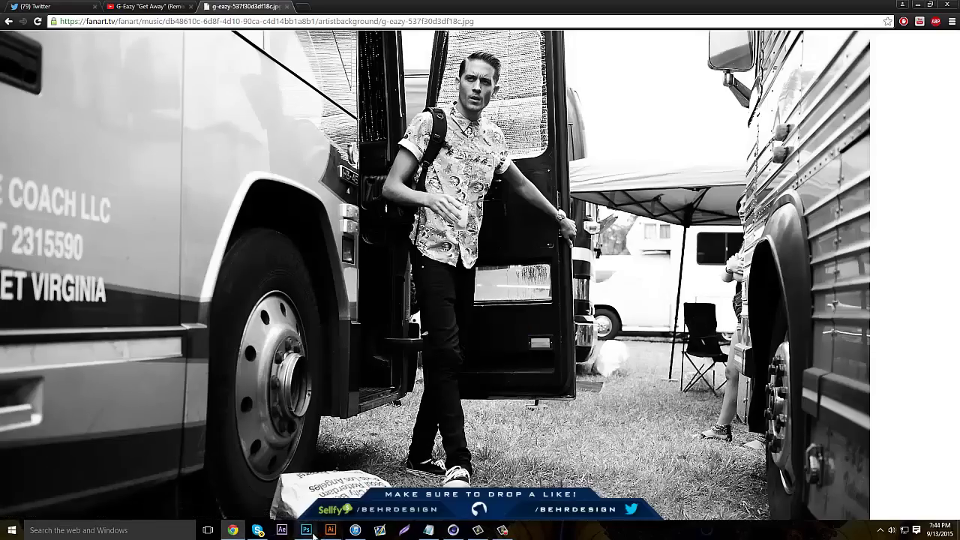
Step: Paste the bus photo into Untitled-1 in Photoshop, then scale it down and position it in the middle of the canvas
{"action": "left_click", "coordinate": [312, 533]}
{"action": "key", "text": "ctrl+v"}
{"action": "left_click_drag", "start_coordinate": [24, 156], "coordinate": [570, 247], "text": "shift"}
{"action": "left_click_drag", "start_coordinate": [614, 480], "coordinate": [328, 450], "text": "shift"}
{"action": "left_click_drag", "start_coordinate": [398, 465], "coordinate": [338, 210]}
{"action": "key", "text": "Return"}
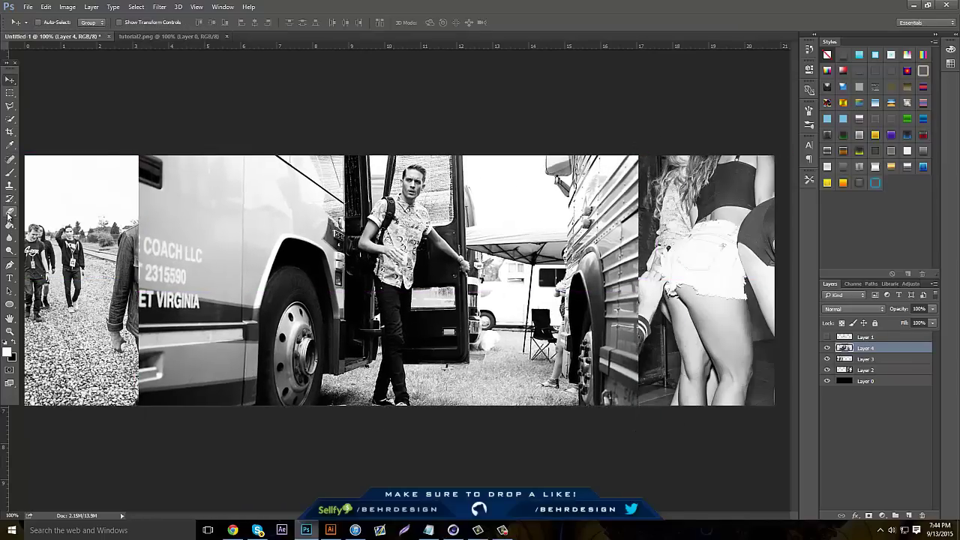
Step: Erase both sides of the bus photo with a large, soft Eraser so it blends into the neighbouring photos
{"action": "left_click", "coordinate": [9, 213]}
{"action": "left_click", "coordinate": [45, 22]}
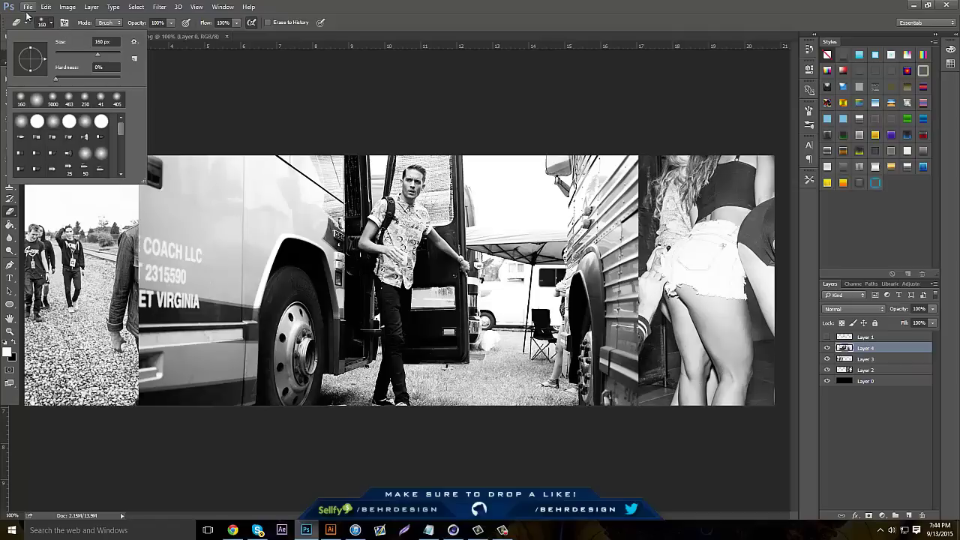
{"action": "left_click", "coordinate": [110, 56]}
{"action": "mouse_move", "coordinate": [173, 105]}
{"action": "left_mouse_down"}
{"action": "mouse_move", "coordinate": [133, 441]}
{"action": "mouse_move", "coordinate": [202, 128]}
{"action": "mouse_move", "coordinate": [172, 441]}
{"action": "mouse_move", "coordinate": [176, 107]}
{"action": "mouse_move", "coordinate": [180, 402]}
{"action": "mouse_move", "coordinate": [240, 332]}
{"action": "mouse_move", "coordinate": [258, 286]}
{"action": "mouse_move", "coordinate": [229, 132]}
{"action": "left_mouse_up"}
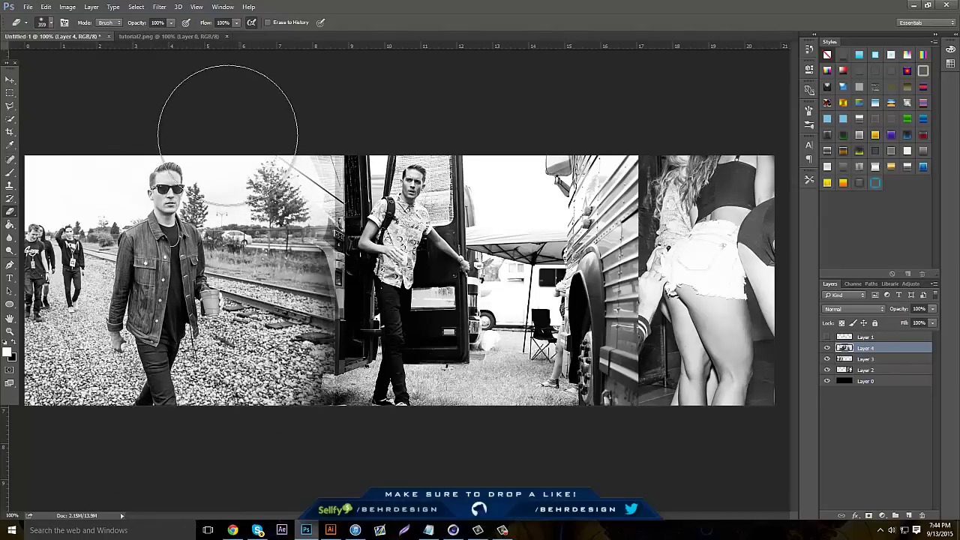
{"action": "key", "text": "ctrl+z"}
{"action": "mouse_move", "coordinate": [207, 203]}
{"action": "left_mouse_down"}
{"action": "mouse_move", "coordinate": [208, 383]}
{"action": "mouse_move", "coordinate": [159, 73]}
{"action": "mouse_move", "coordinate": [133, 89]}
{"action": "left_mouse_up"}
{"action": "mouse_move", "coordinate": [726, 282]}
{"action": "left_mouse_down"}
{"action": "mouse_move", "coordinate": [686, 199]}
{"action": "mouse_move", "coordinate": [607, 225]}
{"action": "mouse_move", "coordinate": [585, 315]}
{"action": "mouse_move", "coordinate": [646, 204]}
{"action": "mouse_move", "coordinate": [585, 300]}
{"action": "mouse_move", "coordinate": [609, 412]}
{"action": "mouse_move", "coordinate": [596, 240]}
{"action": "mouse_move", "coordinate": [638, 89]}
{"action": "mouse_move", "coordinate": [521, 218]}
{"action": "left_mouse_up"}
Step: Merge the three photo layers, Layer 2, Layer 3 and Layer 4, into one layer
{"action": "left_click", "coordinate": [883, 381]}
{"action": "left_click", "coordinate": [878, 369], "text": "shift"}
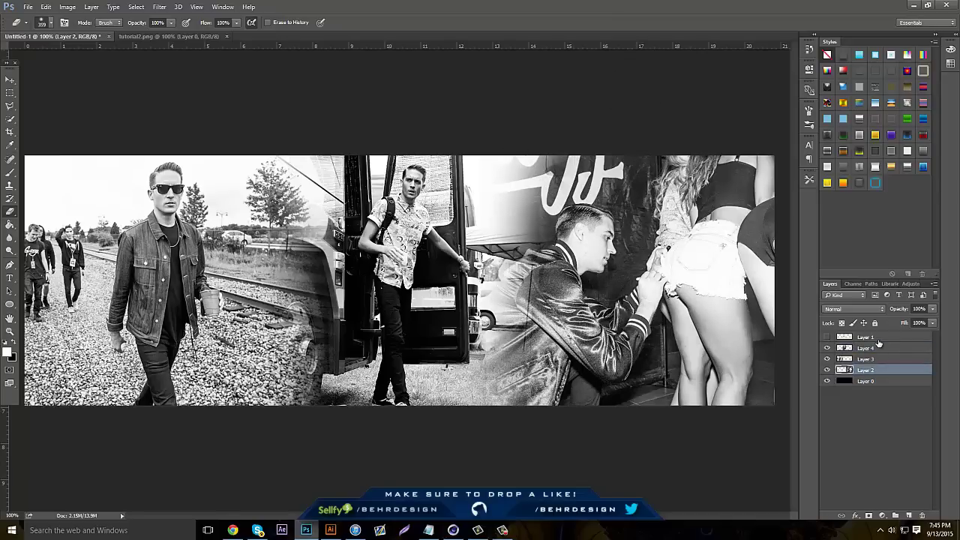
{"action": "left_click", "coordinate": [877, 349], "text": "shift"}
{"action": "right_click", "coordinate": [876, 348]}
{"action": "left_click", "coordinate": [809, 365]}
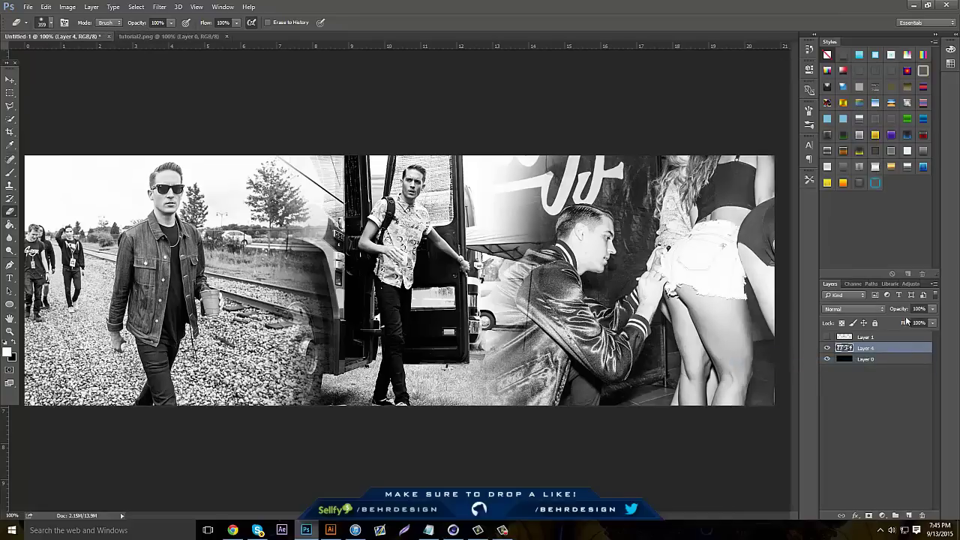
Step: Show the hidden "template" text layer and lower the merged photo layer's opacity to 30%
{"action": "left_click", "coordinate": [827, 338]}
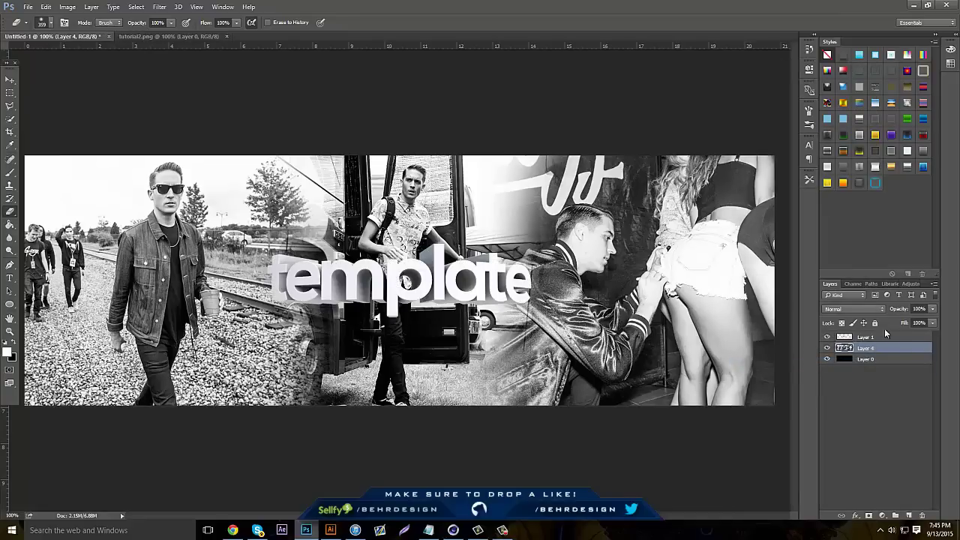
{"action": "mouse_move", "coordinate": [911, 322]}
{"action": "left_mouse_down"}
{"action": "mouse_move", "coordinate": [887, 323]}
{"action": "mouse_move", "coordinate": [899, 325]}
{"action": "left_mouse_up"}
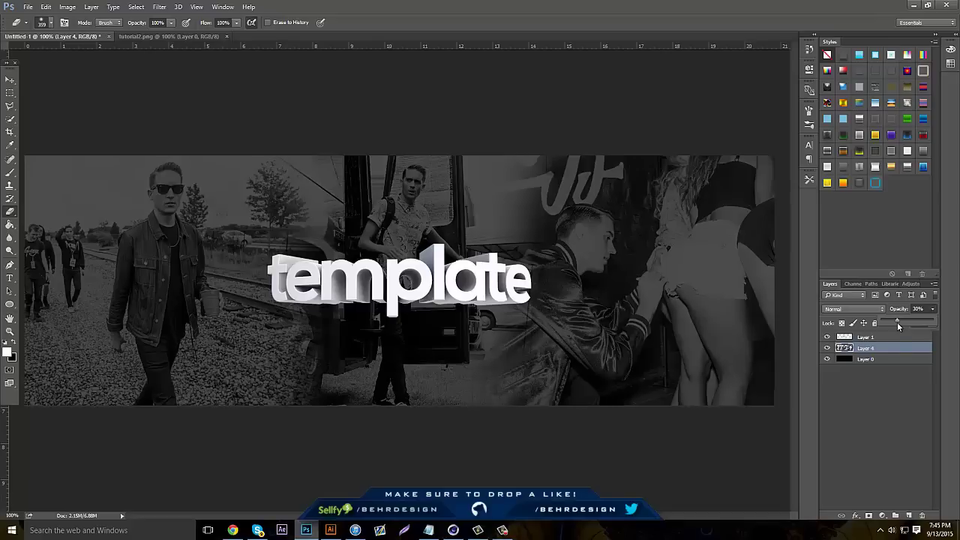
Step: Try a white fill on the background layer with the merged photo layer's opacity raised to about 51%
{"action": "left_click", "coordinate": [886, 359]}
{"action": "key", "text": "alt+Delete"}
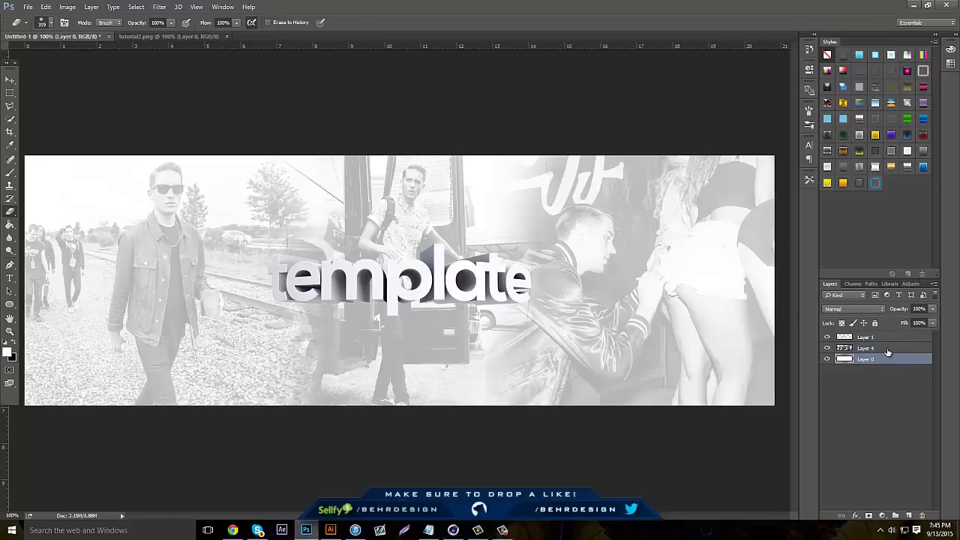
{"action": "left_click", "coordinate": [889, 349]}
{"action": "left_click_drag", "start_coordinate": [901, 322], "coordinate": [911, 323]}
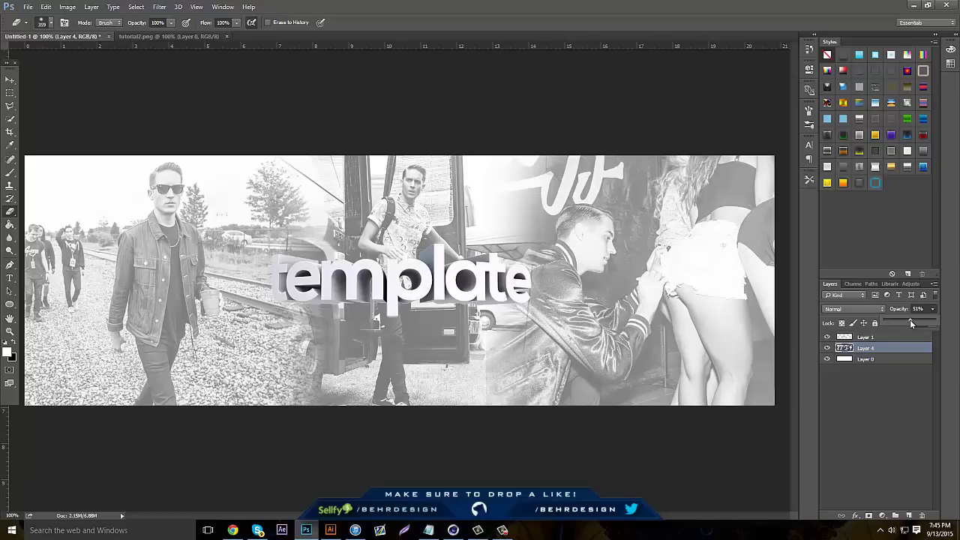
{"action": "mouse_move", "coordinate": [910, 319]}
{"action": "left_mouse_down"}
{"action": "mouse_move", "coordinate": [891, 320]}
{"action": "mouse_move", "coordinate": [903, 320]}
{"action": "left_mouse_up"}
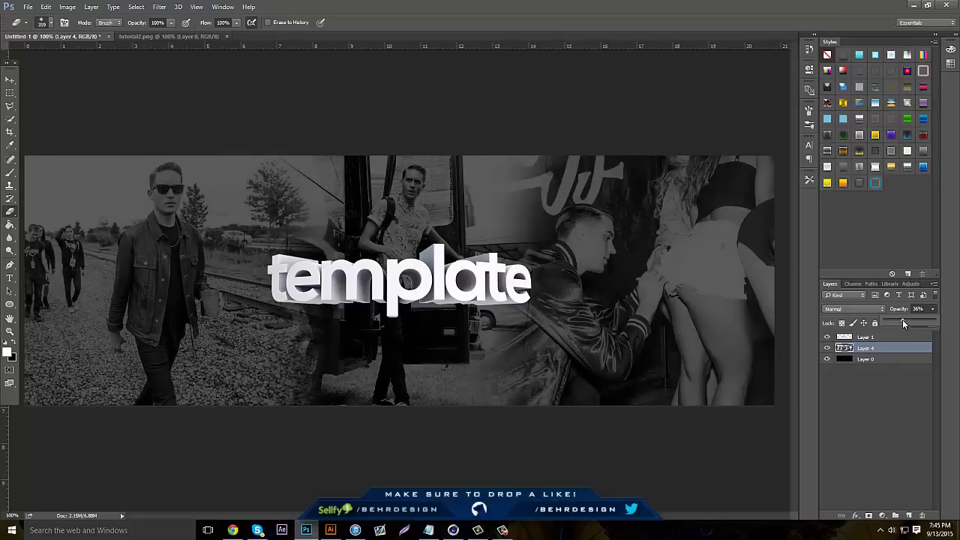
Step: Set the merged photo layer's opacity to 30% over the black background
{"action": "double_click", "coordinate": [919, 308]}
{"action": "type", "text": "30"}
{"action": "key", "text": "Return"}
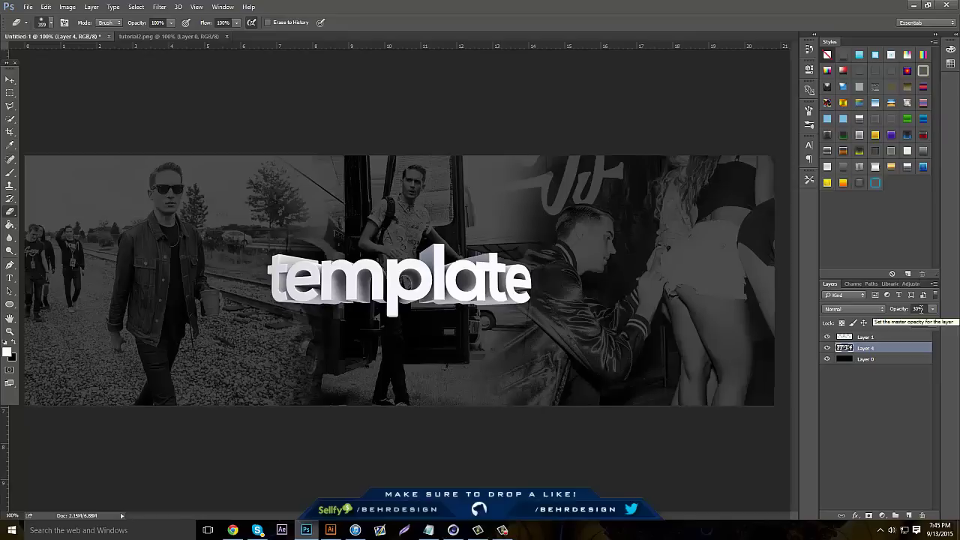
Step: Paint soft white light spots on a new top layer at the canvas's lower-left corner, centre, upper-right corner and upper-left corner
{"action": "left_click", "coordinate": [910, 515]}
{"action": "left_click_drag", "start_coordinate": [888, 349], "coordinate": [887, 332]}
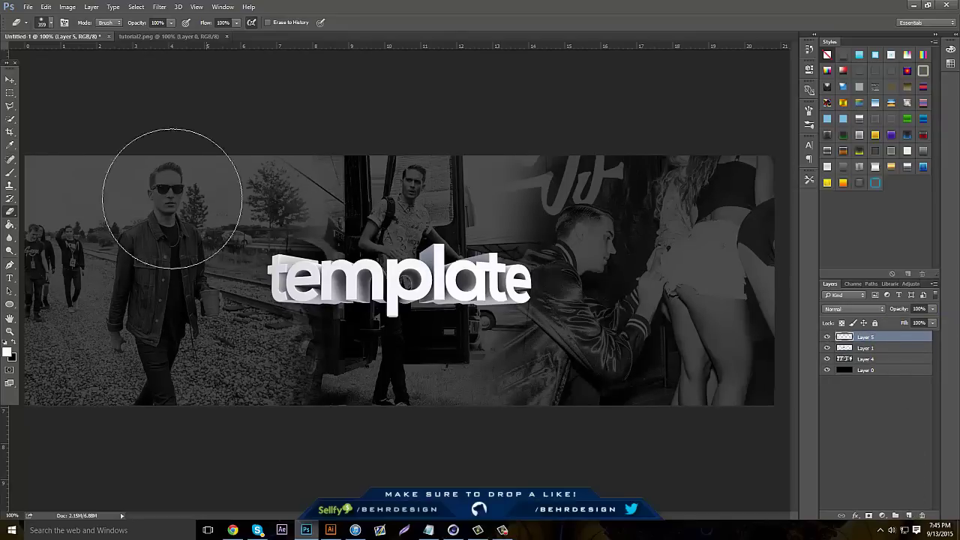
{"action": "left_click", "coordinate": [9, 173]}
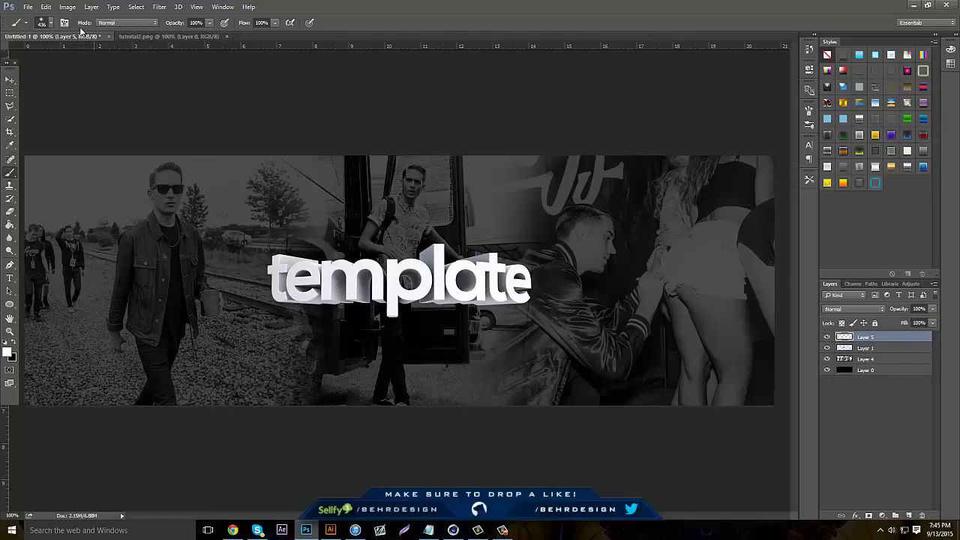
{"action": "left_click", "coordinate": [67, 394]}
{"action": "left_click", "coordinate": [402, 293]}
{"action": "left_click", "coordinate": [409, 322]}
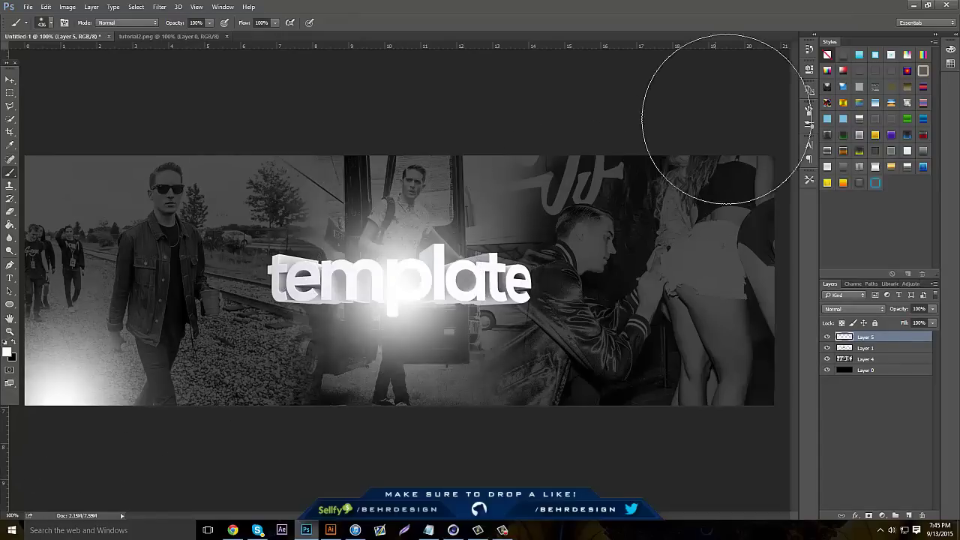
{"action": "left_click", "coordinate": [726, 169]}
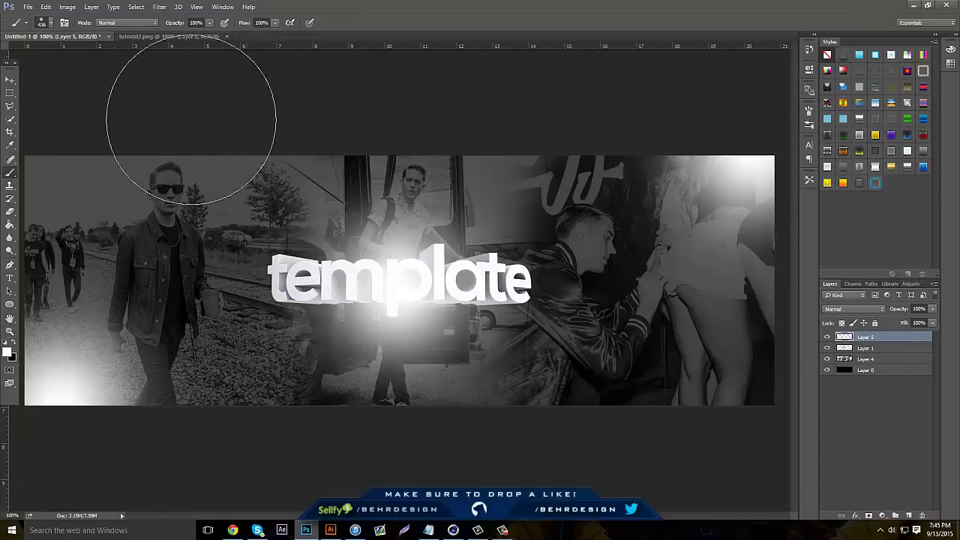
{"action": "left_click", "coordinate": [45, 79]}
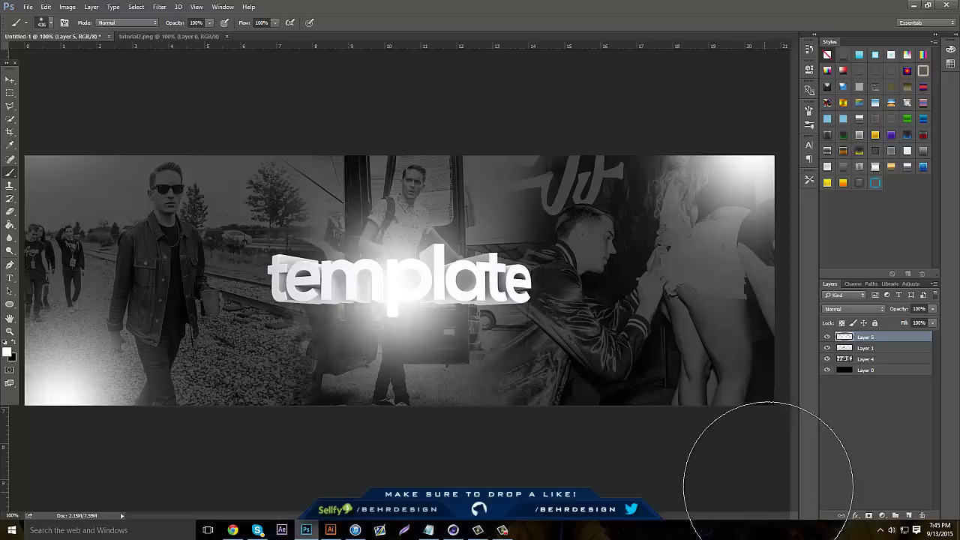
Step: Move the light-spot layer below the text layer and lower its opacity to about 15%
{"action": "left_click_drag", "start_coordinate": [888, 321], "coordinate": [870, 349]}
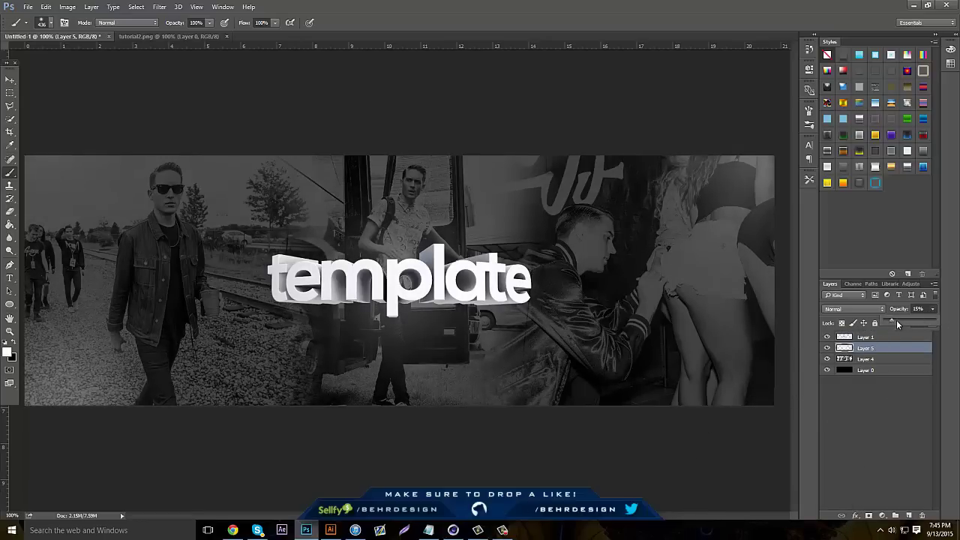
Step: Duplicate the text layer and apply the preset style combining Bevel & Emboss, Stroke, Inner Glow, Outer Glow and Drop Shadow to the copy
{"action": "left_click", "coordinate": [870, 337]}
{"action": "right_click", "coordinate": [884, 335]}
{"action": "left_click", "coordinate": [887, 337]}
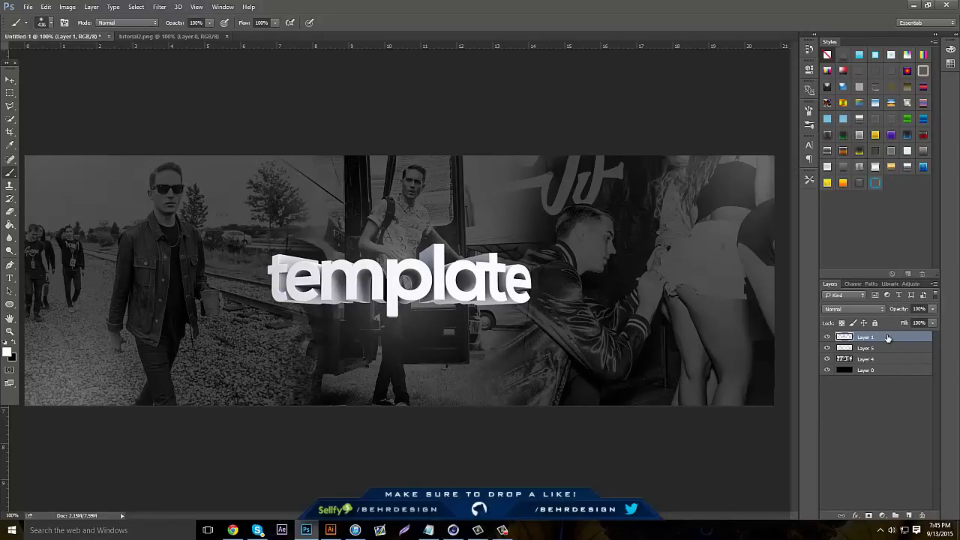
{"action": "key", "text": "ctrl+j"}
{"action": "left_click", "coordinate": [892, 135]}
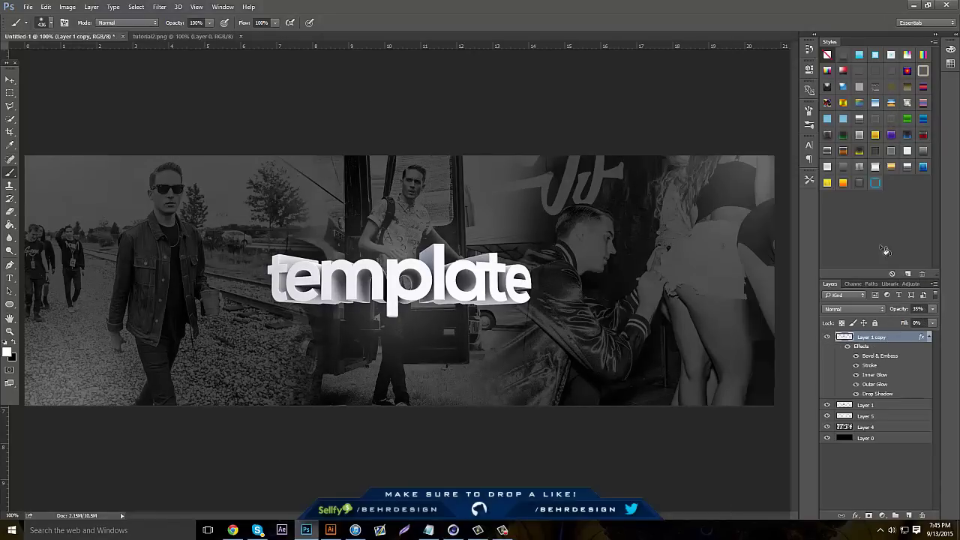
Step: Raise the opacity of the styled text copy to 85%
{"action": "left_click", "coordinate": [932, 323]}
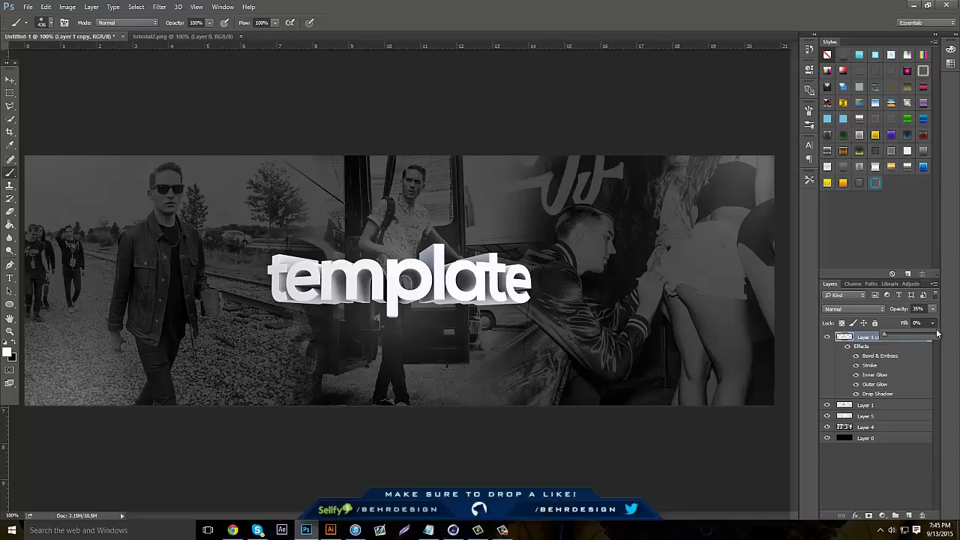
{"action": "left_click", "coordinate": [938, 311]}
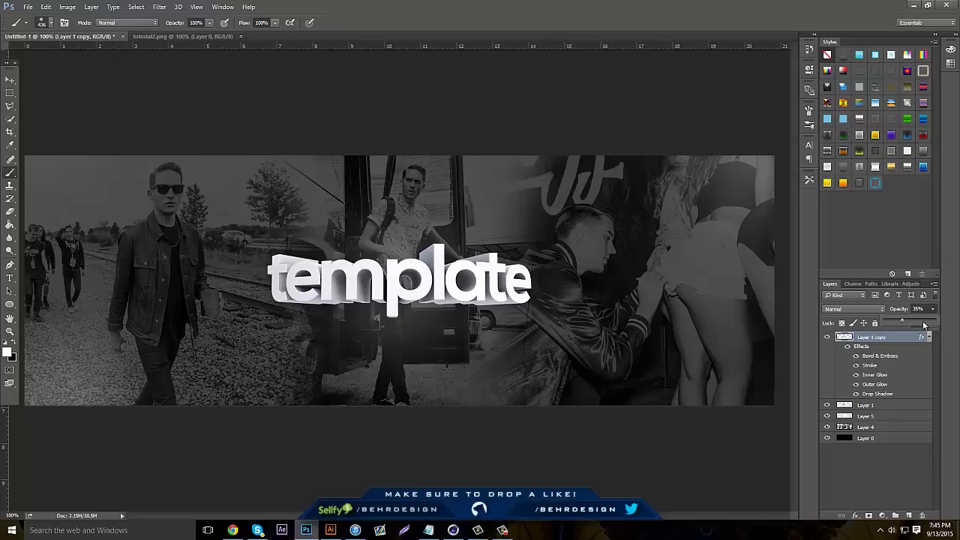
{"action": "left_click_drag", "start_coordinate": [924, 324], "coordinate": [941, 323]}
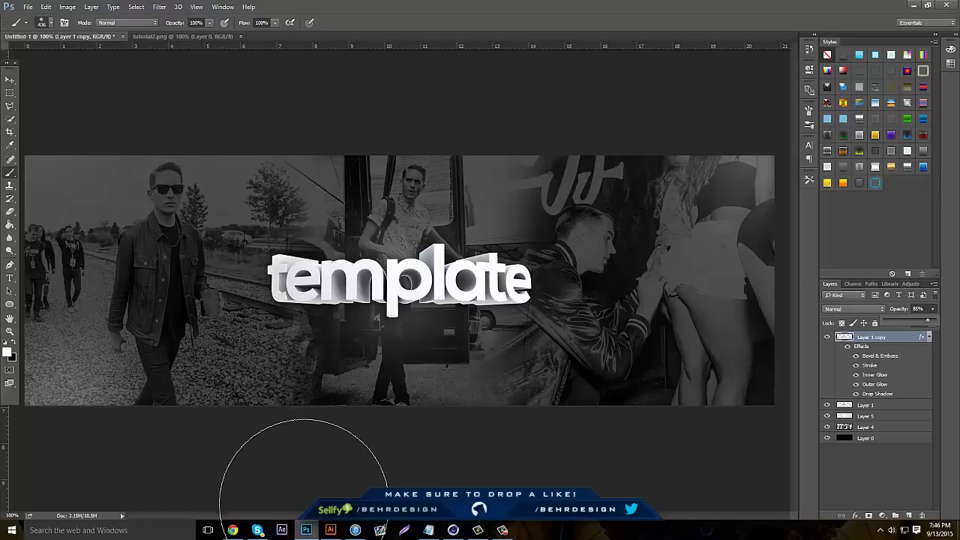
Step: Switch to Chrome, open the Social Media Designs 2015 project on the Behance profile, and review its header designs for reference
{"action": "left_click", "coordinate": [224, 23]}
{"action": "type", "text": "beha"}
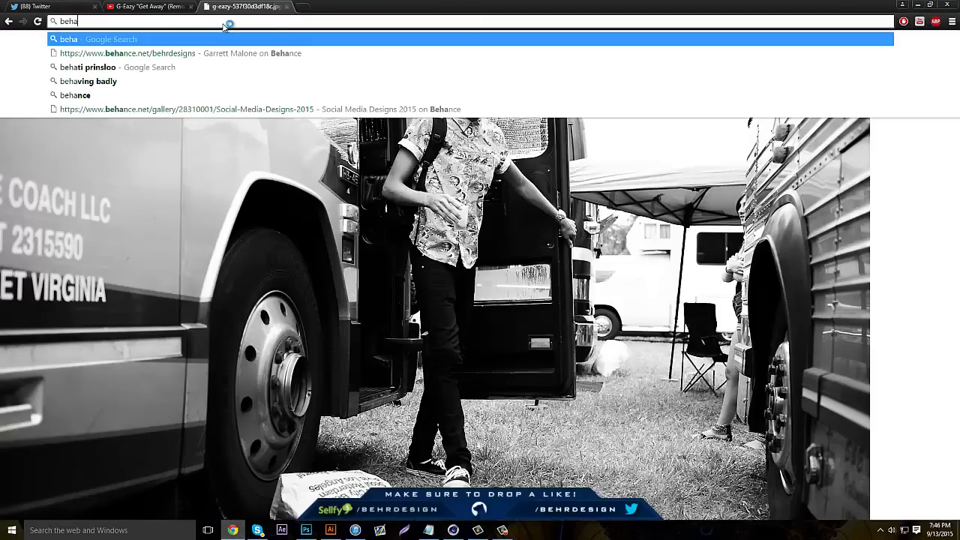
{"action": "type", "text": "n"}
{"action": "key", "text": "Return"}
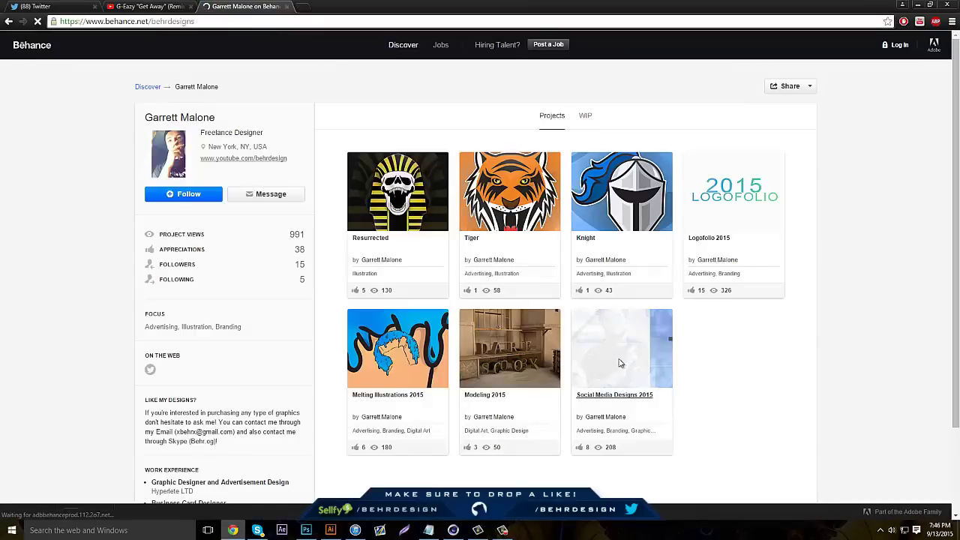
{"action": "left_click", "coordinate": [619, 363]}
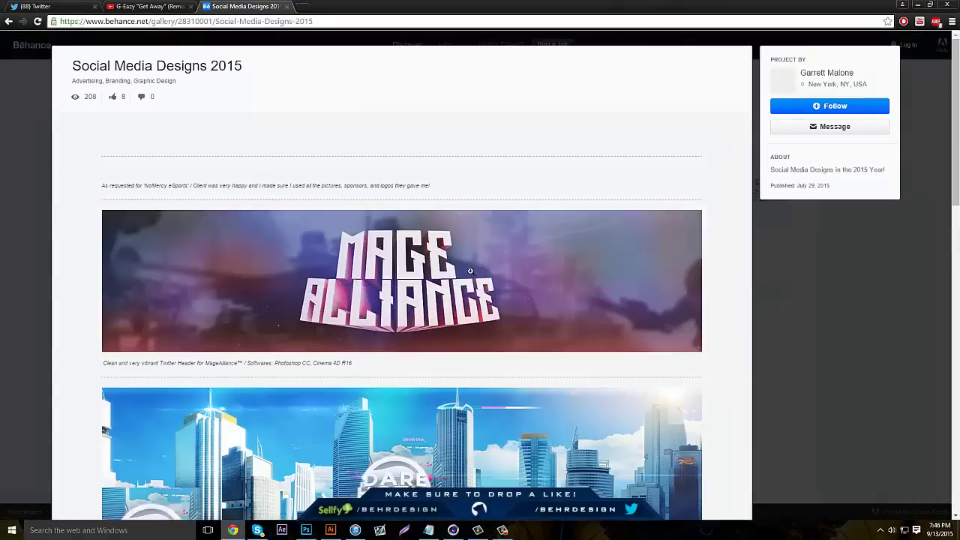
{"action": "scroll", "coordinate": [429, 247], "scroll_direction": "down", "scroll_amount": 4}
{"action": "scroll", "coordinate": [430, 247], "scroll_direction": "down", "scroll_amount": 5}
{"action": "scroll", "coordinate": [430, 247], "scroll_direction": "up", "scroll_amount": 9}
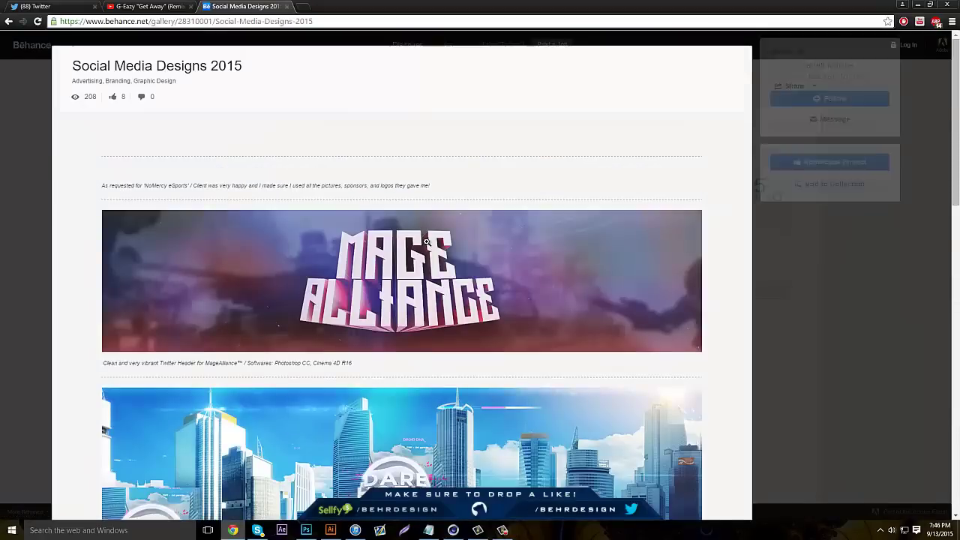
{"action": "scroll", "coordinate": [426, 242], "scroll_direction": "down", "scroll_amount": 3}
{"action": "scroll", "coordinate": [426, 242], "scroll_direction": "up", "scroll_amount": 3}
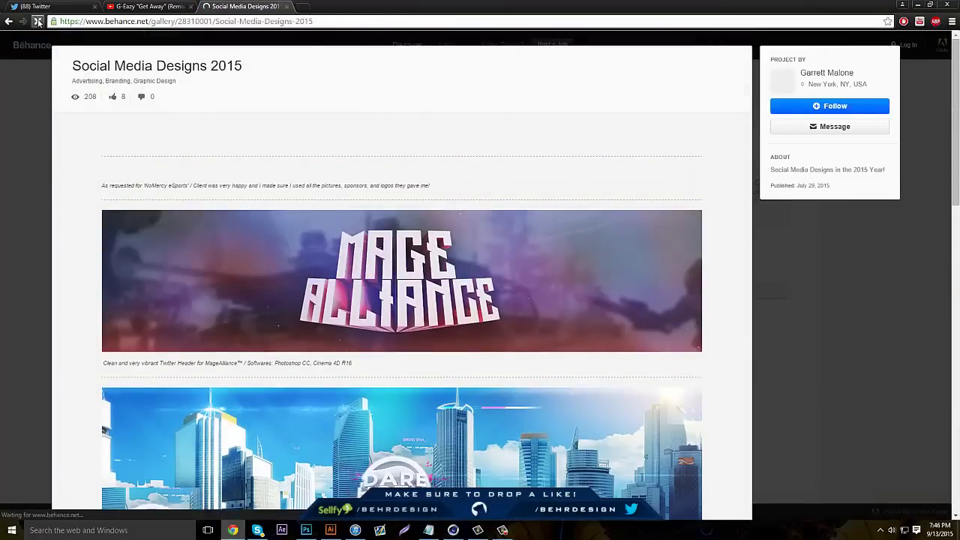
{"action": "left_click", "coordinate": [37, 21]}
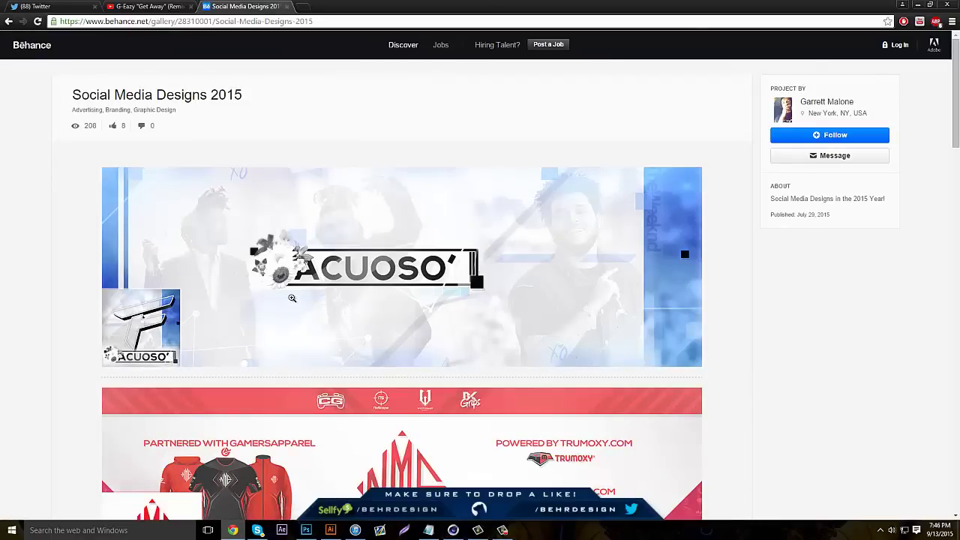
Step: Back in Photoshop, draw a red rectangle about 46 by 602 px along the canvas's left edge, on top of the other layers
{"action": "left_click", "coordinate": [306, 531]}
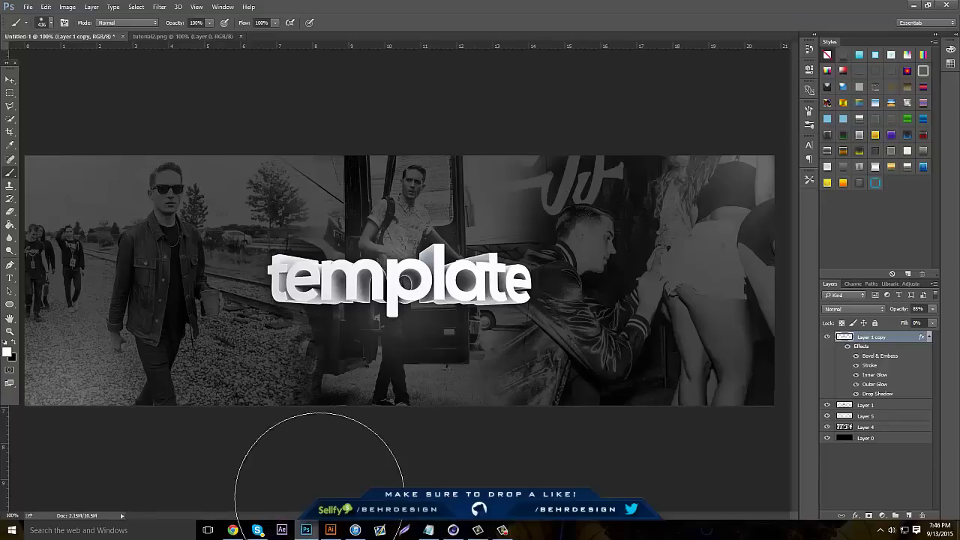
{"action": "left_click", "coordinate": [906, 517]}
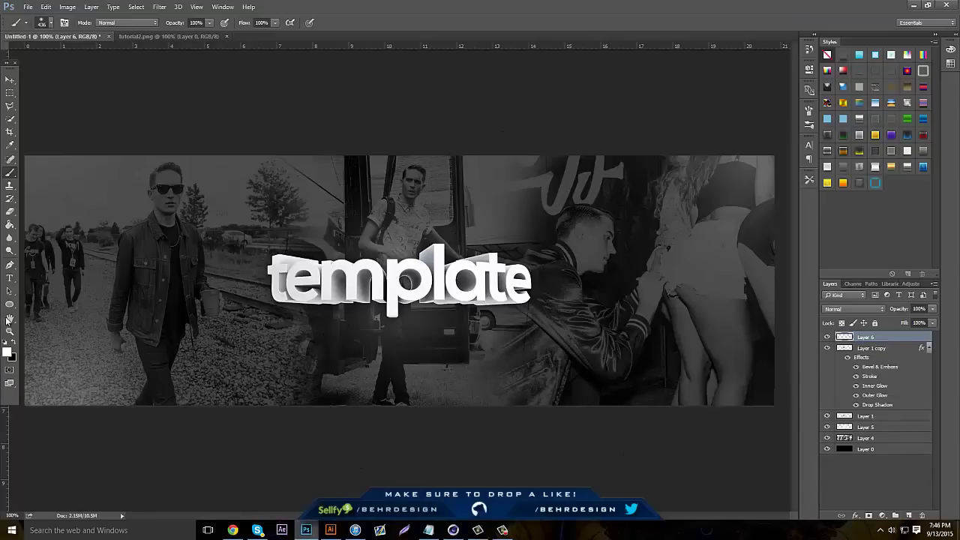
{"action": "left_click", "coordinate": [5, 350]}
{"action": "left_click_drag", "start_coordinate": [607, 318], "coordinate": [823, 286]}
{"action": "left_click", "coordinate": [828, 299]}
{"action": "right_click", "coordinate": [17, 309]}
{"action": "left_click", "coordinate": [45, 303]}
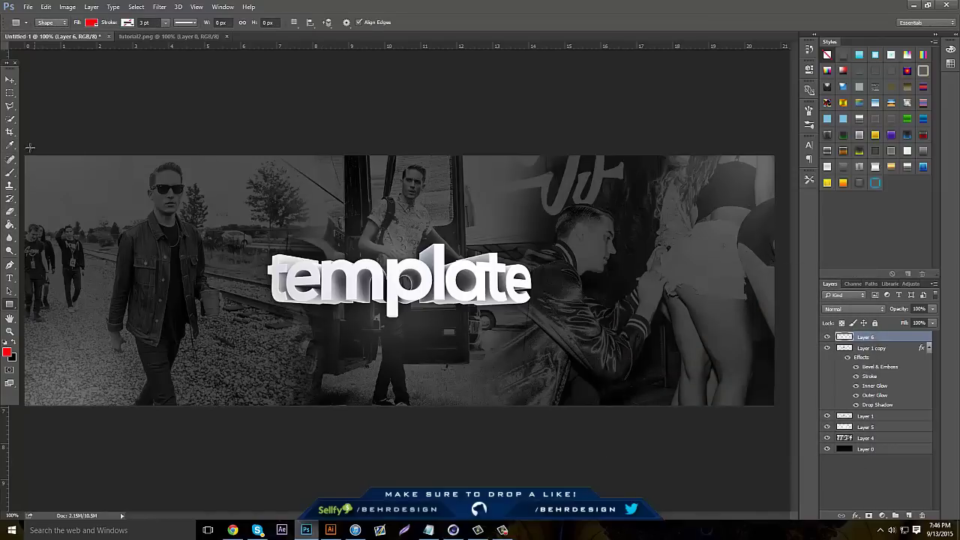
{"action": "left_click_drag", "start_coordinate": [23, 150], "coordinate": [47, 451]}
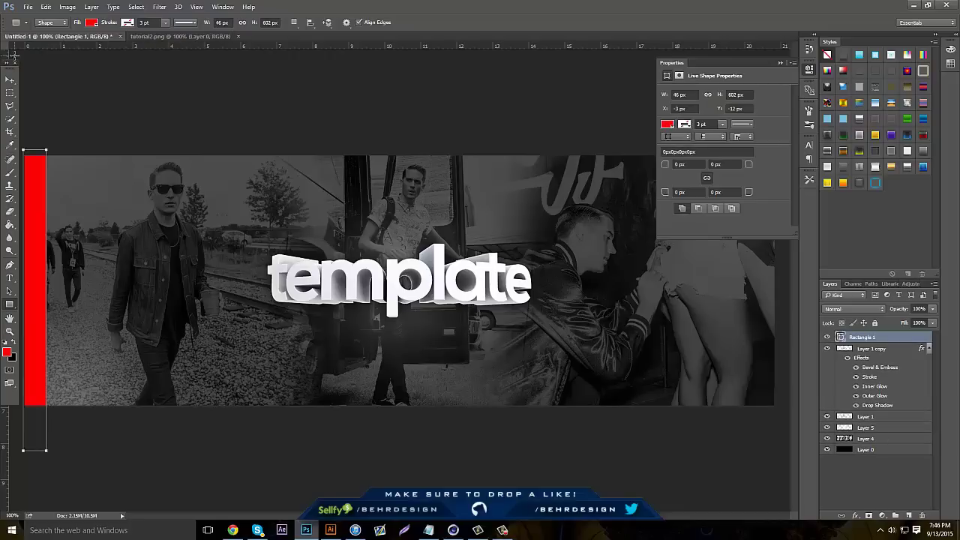
Step: Try Overlay and Screen on the red strip at the canvas's left edge and settle on the Linear Burn blend mode
{"action": "left_click", "coordinate": [10, 81]}
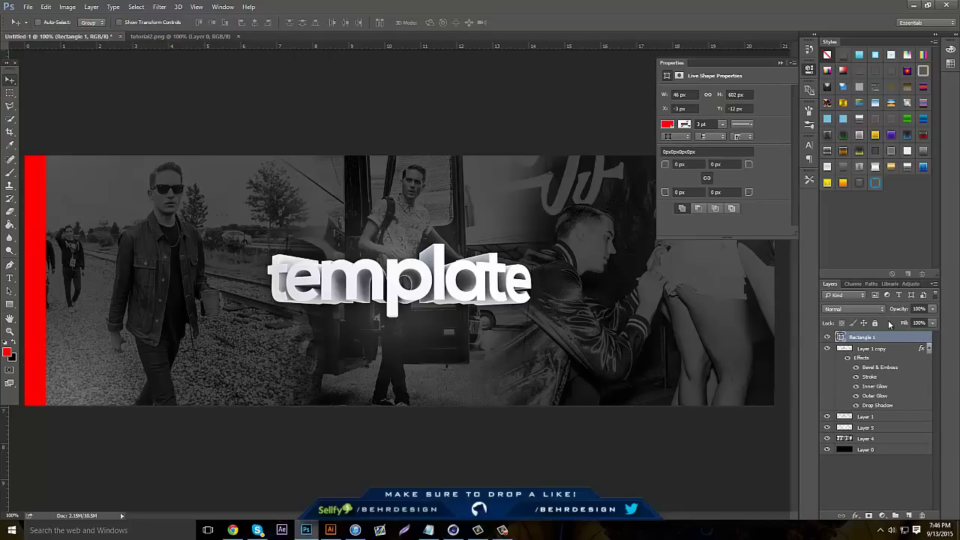
{"action": "left_click", "coordinate": [875, 310]}
{"action": "left_click", "coordinate": [846, 408]}
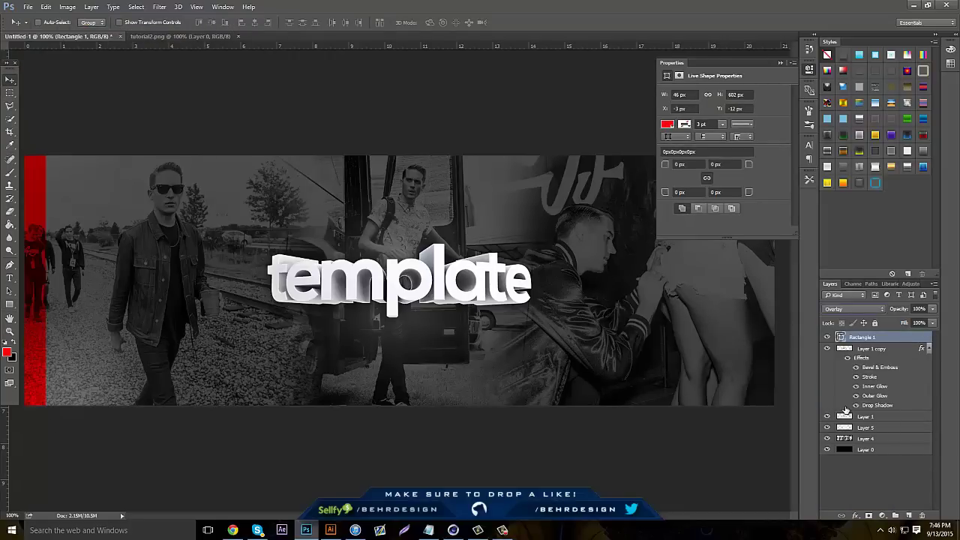
{"action": "left_click", "coordinate": [835, 312]}
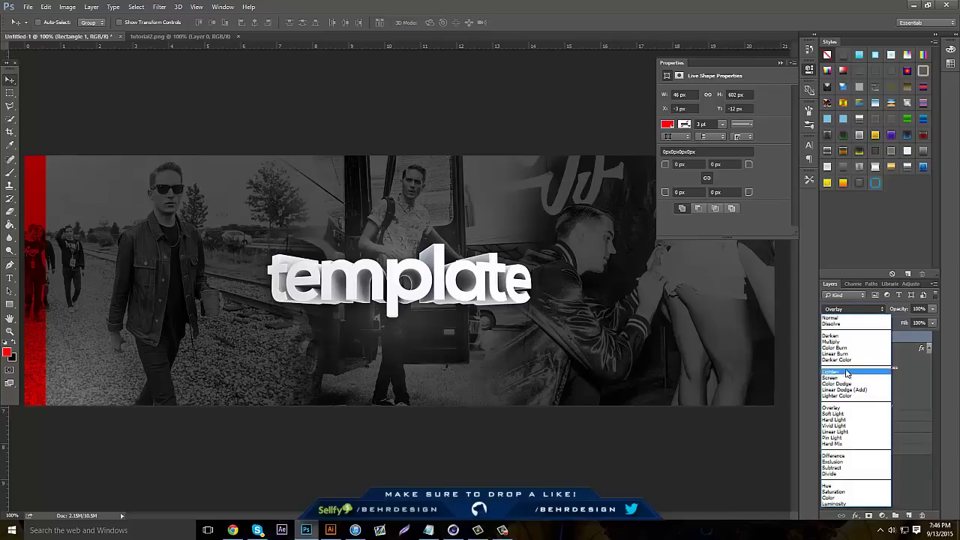
{"action": "left_click", "coordinate": [845, 364]}
{"action": "left_click", "coordinate": [848, 309]}
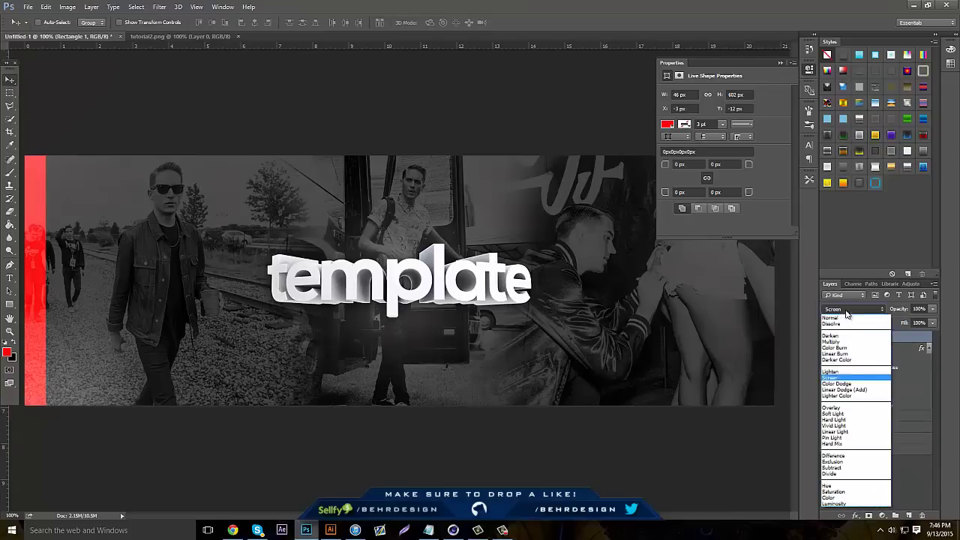
{"action": "left_click", "coordinate": [848, 359]}
{"action": "left_click", "coordinate": [861, 309]}
{"action": "left_click", "coordinate": [852, 351]}
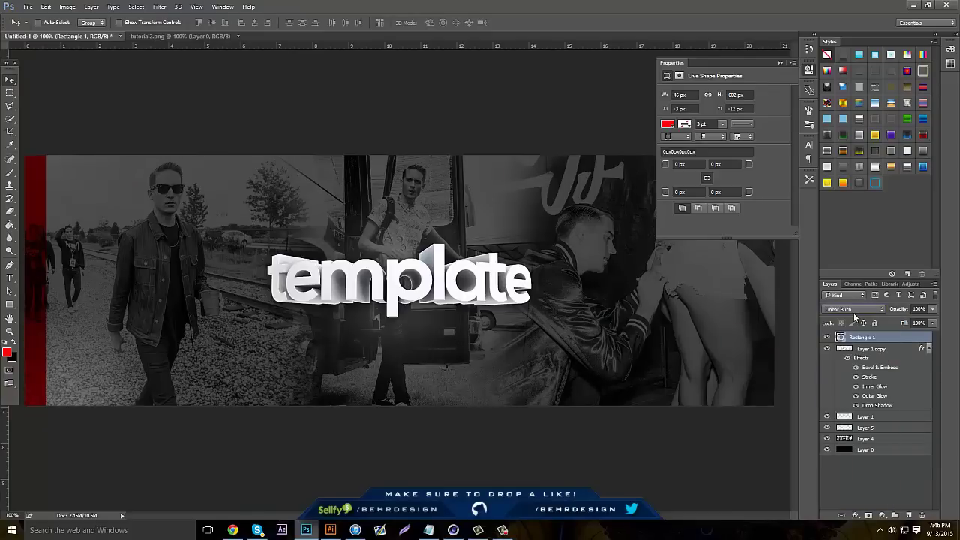
{"action": "left_click", "coordinate": [780, 61]}
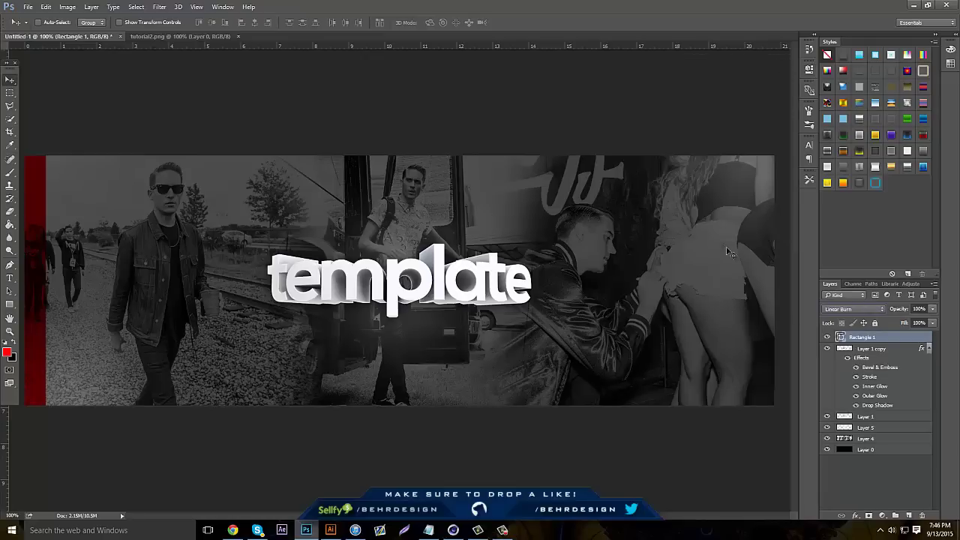
Step: On a new layer, outline a diagonal band from the text down past the canvas's lower edge with the Polygonal Lasso and fill it red
{"action": "left_click", "coordinate": [12, 305]}
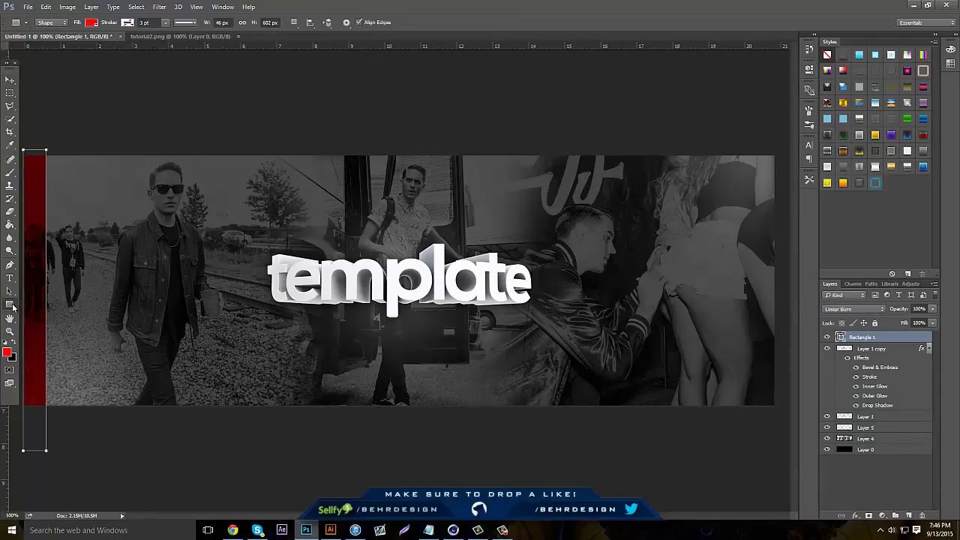
{"action": "left_click", "coordinate": [910, 516]}
{"action": "left_click", "coordinate": [10, 107]}
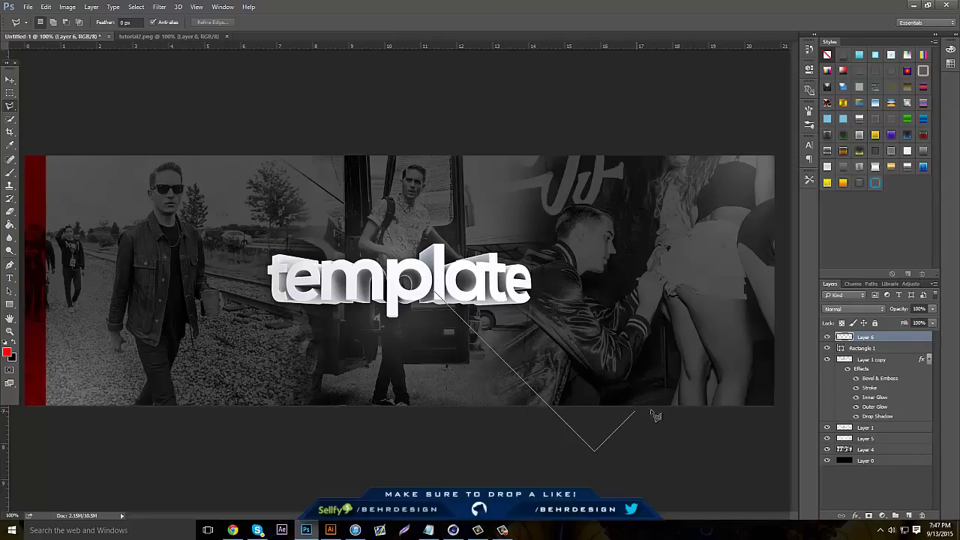
{"action": "double_click", "coordinate": [443, 290]}
{"action": "right_click", "coordinate": [505, 332]}
{"action": "left_click", "coordinate": [527, 260]}
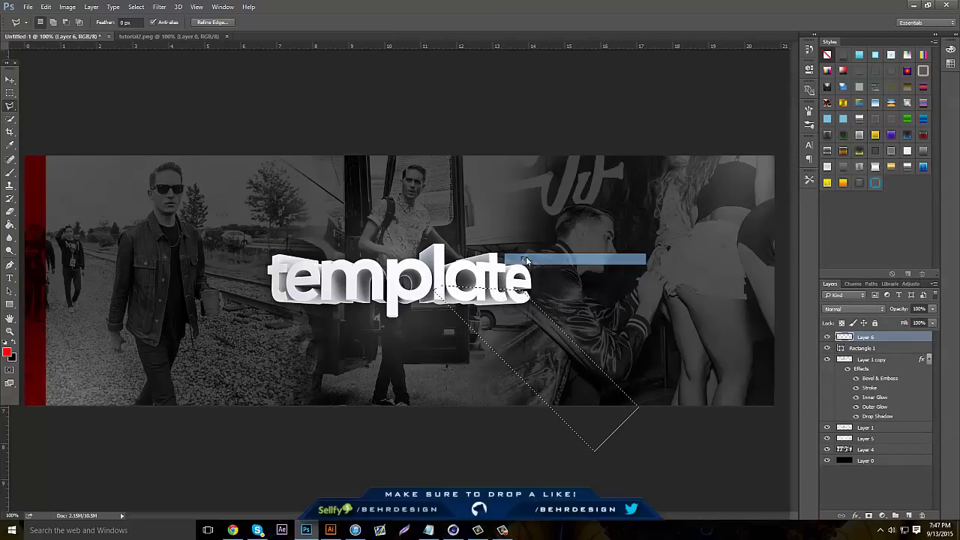
{"action": "left_click", "coordinate": [495, 156]}
{"action": "left_click", "coordinate": [510, 166]}
{"action": "left_click", "coordinate": [555, 158]}
{"action": "right_click", "coordinate": [542, 185]}
{"action": "left_click", "coordinate": [557, 188]}
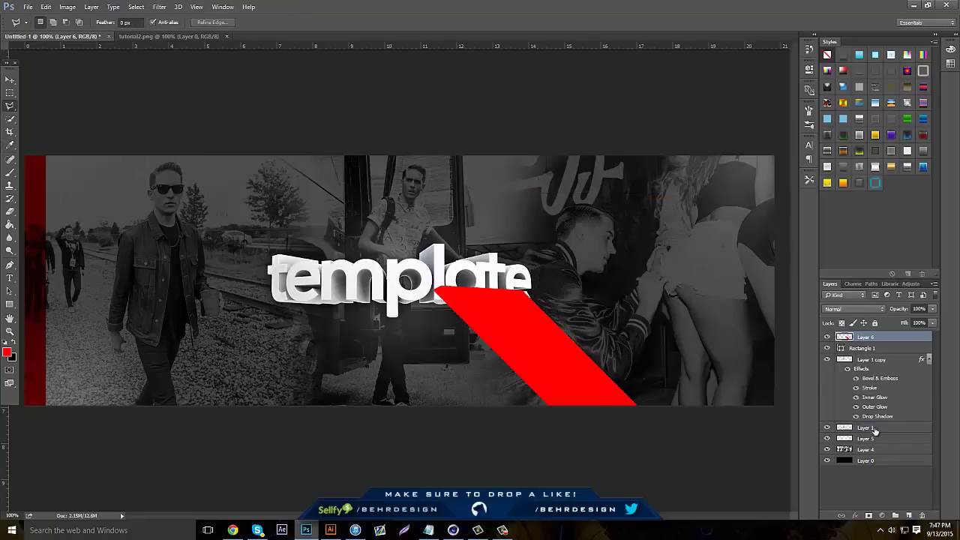
Step: Blend the red diagonal band behind the text with Linear Burn and softly erase its lower end
{"action": "left_click_drag", "start_coordinate": [876, 429], "coordinate": [875, 430]}
{"action": "left_click", "coordinate": [856, 309]}
{"action": "left_click", "coordinate": [848, 355]}
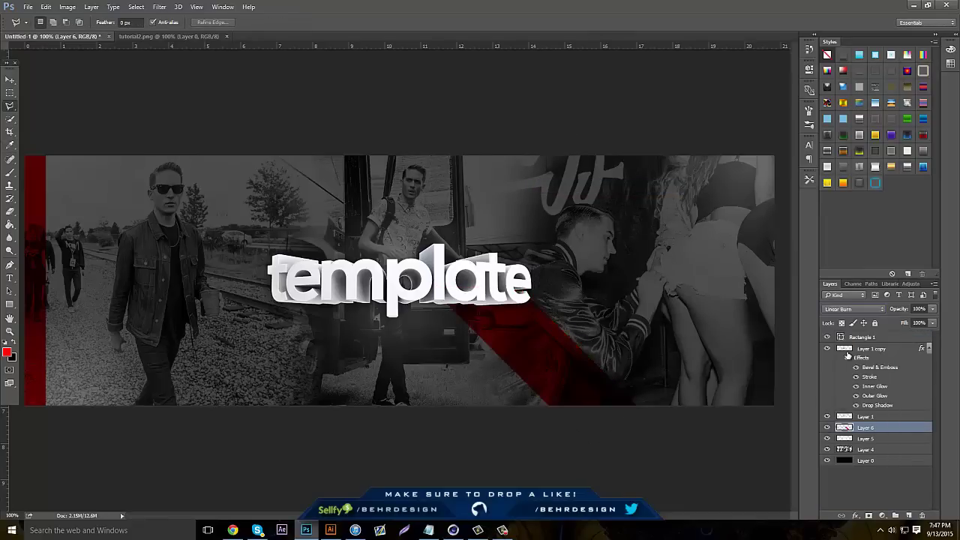
{"action": "left_click", "coordinate": [8, 212]}
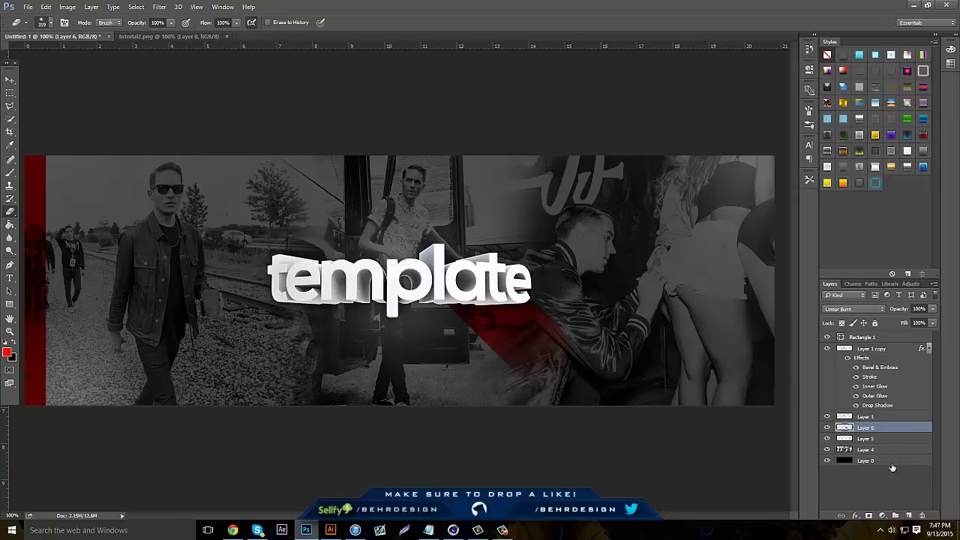
Step: Paint a solid red circle on a new layer with a 297 px brush at 100% hardness and centre it behind the text
{"action": "left_click", "coordinate": [906, 515]}
{"action": "key", "text": "b"}
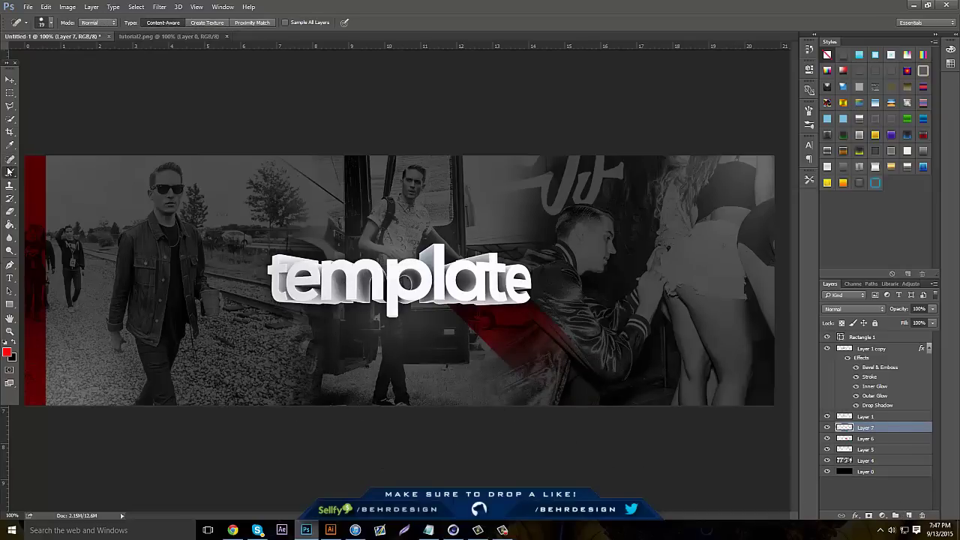
{"action": "left_click", "coordinate": [50, 27]}
{"action": "left_click", "coordinate": [94, 54]}
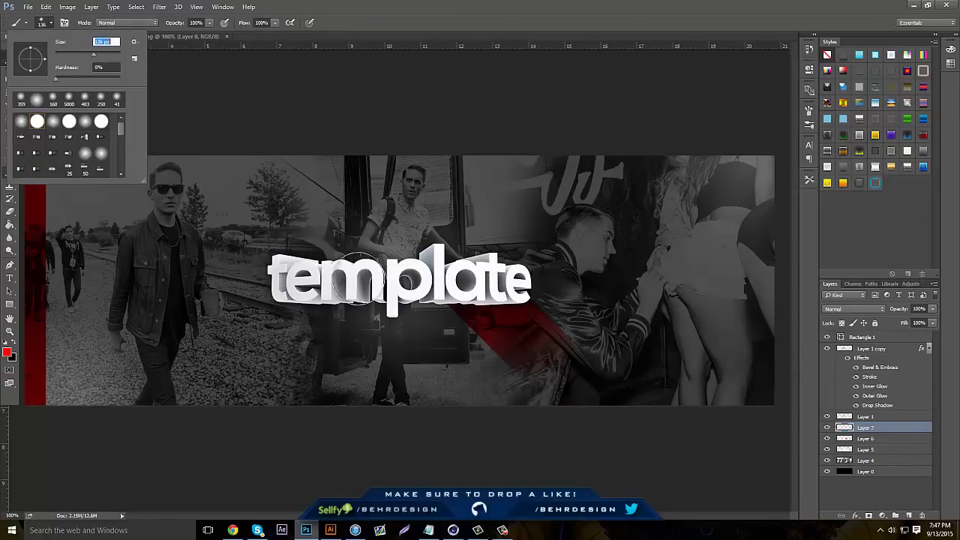
{"action": "left_click", "coordinate": [107, 54]}
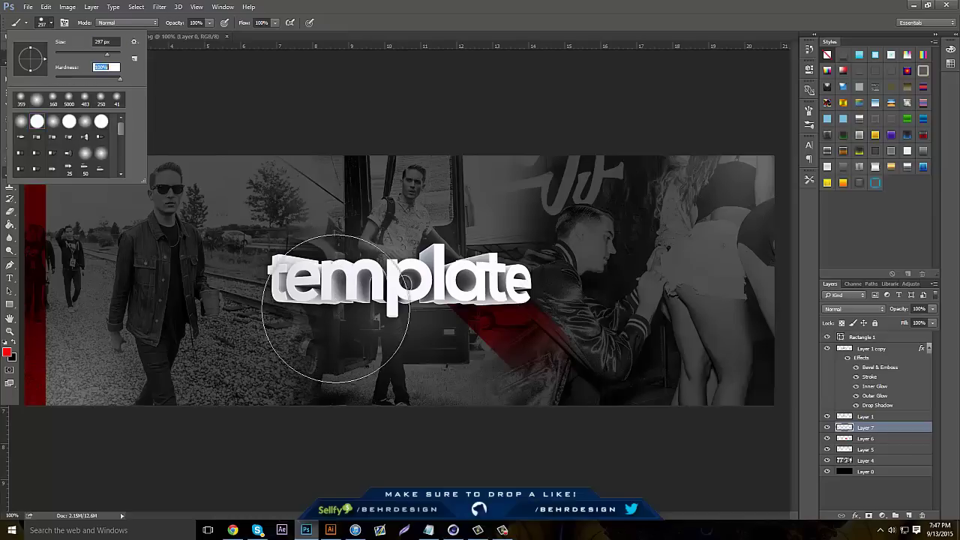
{"action": "left_click", "coordinate": [313, 272]}
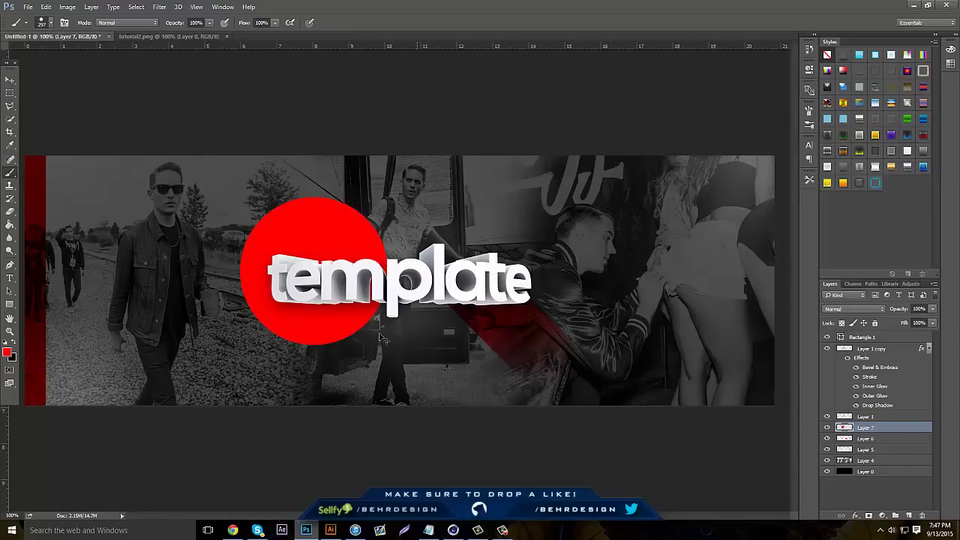
{"action": "left_click_drag", "start_coordinate": [381, 339], "coordinate": [459, 349], "text": "ctrl"}
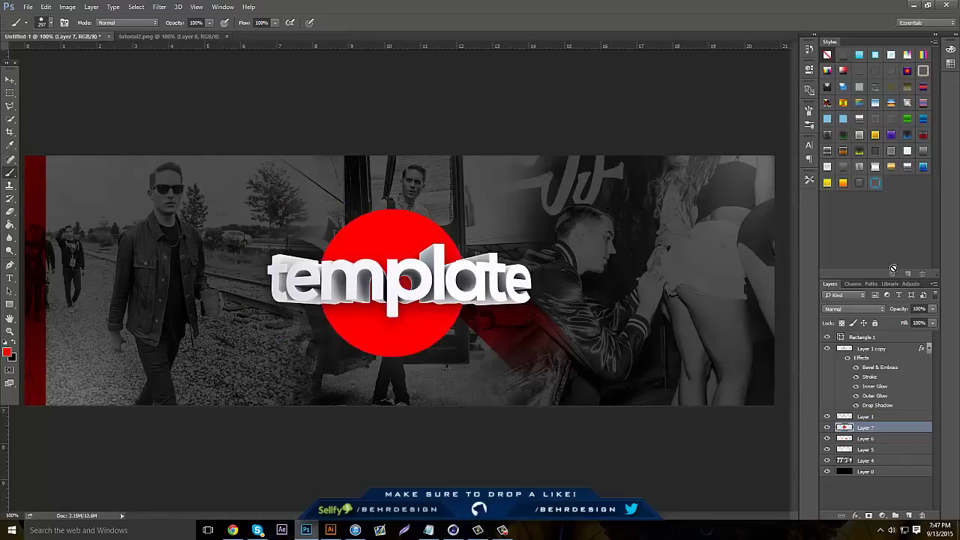
Step: Set the red circle's blend mode to Linear Burn and softly erase its outer edges into a faint glow behind the text
{"action": "left_click", "coordinate": [859, 310]}
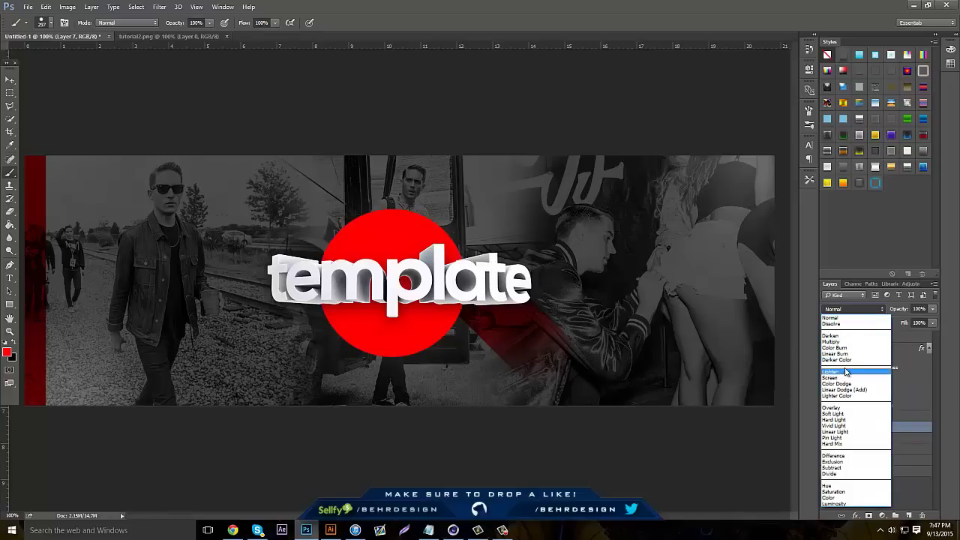
{"action": "left_click", "coordinate": [846, 354]}
{"action": "key", "text": "e"}
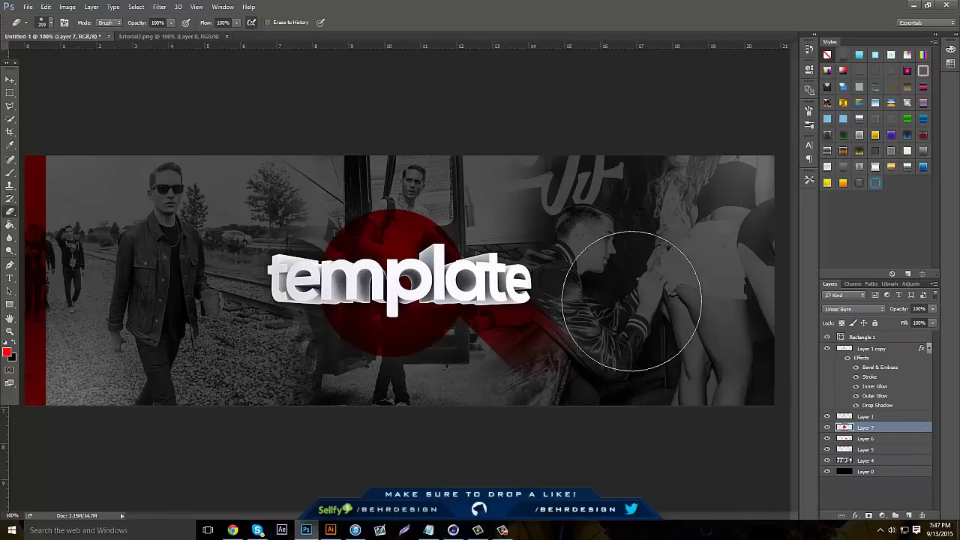
{"action": "mouse_move", "coordinate": [416, 415]}
{"action": "left_mouse_down"}
{"action": "mouse_move", "coordinate": [426, 441]}
{"action": "mouse_move", "coordinate": [301, 402]}
{"action": "mouse_move", "coordinate": [435, 435]}
{"action": "mouse_move", "coordinate": [469, 414]}
{"action": "left_mouse_up"}
{"action": "mouse_move", "coordinate": [547, 214]}
{"action": "left_mouse_down"}
{"action": "mouse_move", "coordinate": [399, 135]}
{"action": "mouse_move", "coordinate": [424, 132]}
{"action": "mouse_move", "coordinate": [285, 178]}
{"action": "mouse_move", "coordinate": [291, 161]}
{"action": "left_mouse_up"}
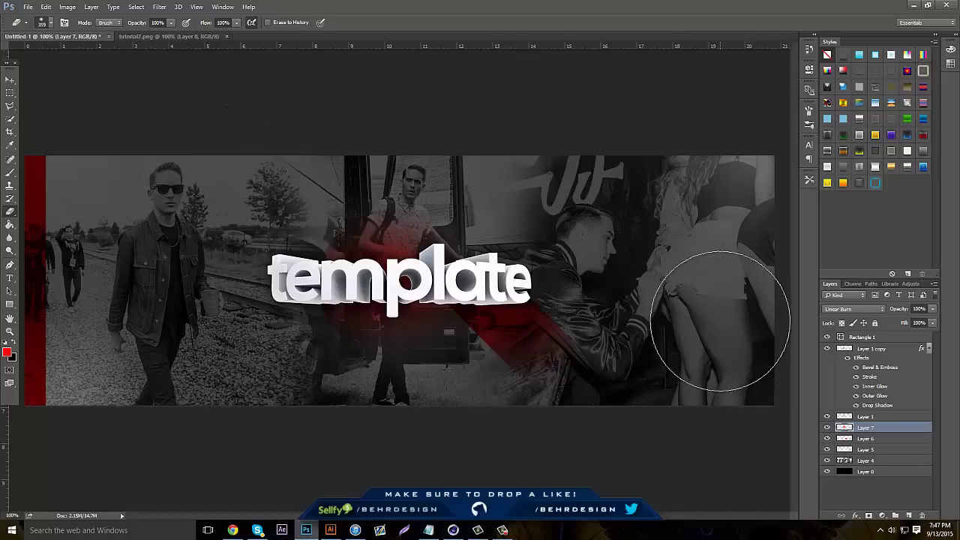
Step: Draw a white 26 by 26 px square above the styled text copy, at the canvas's upper edge right beside the red strip
{"action": "left_click", "coordinate": [877, 350]}
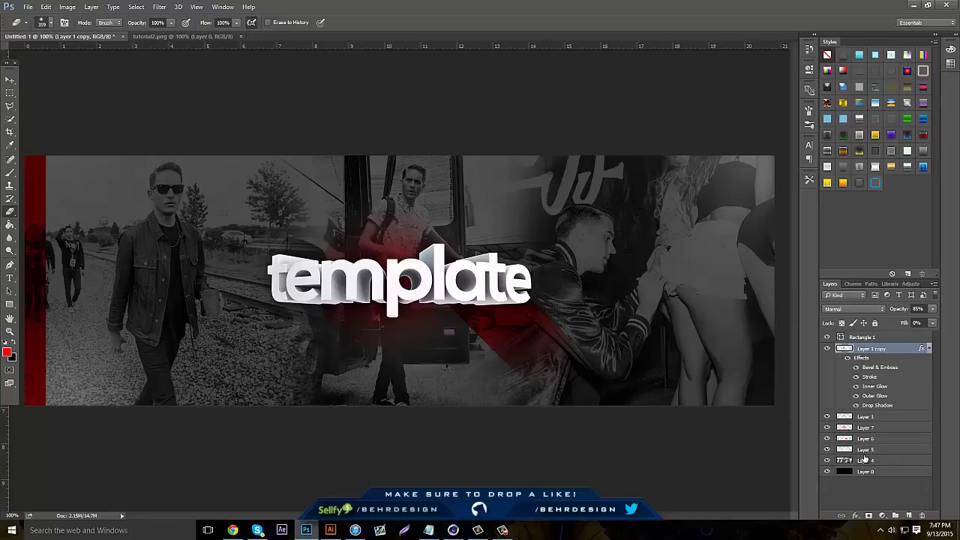
{"action": "left_click", "coordinate": [909, 517]}
{"action": "left_click", "coordinate": [10, 172]}
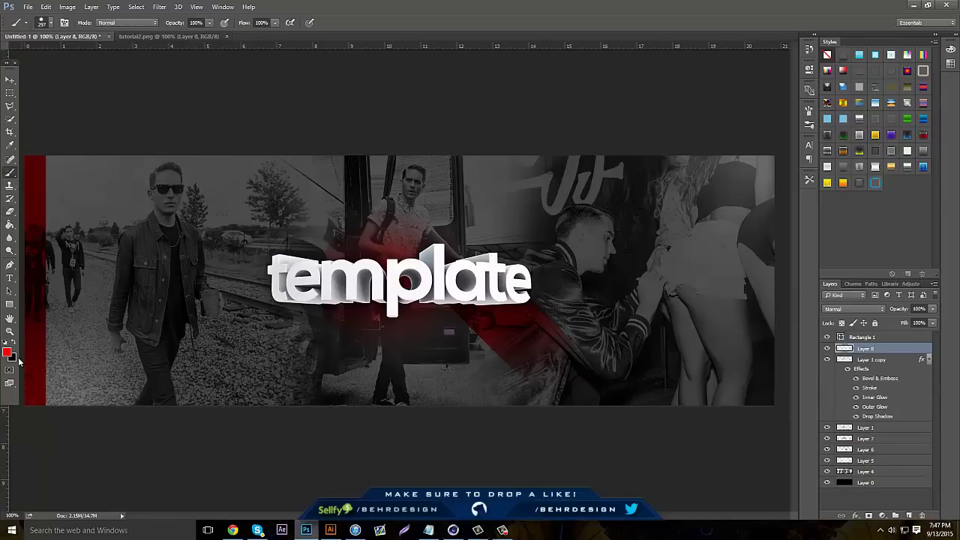
{"action": "left_click", "coordinate": [9, 305]}
{"action": "left_click", "coordinate": [6, 343]}
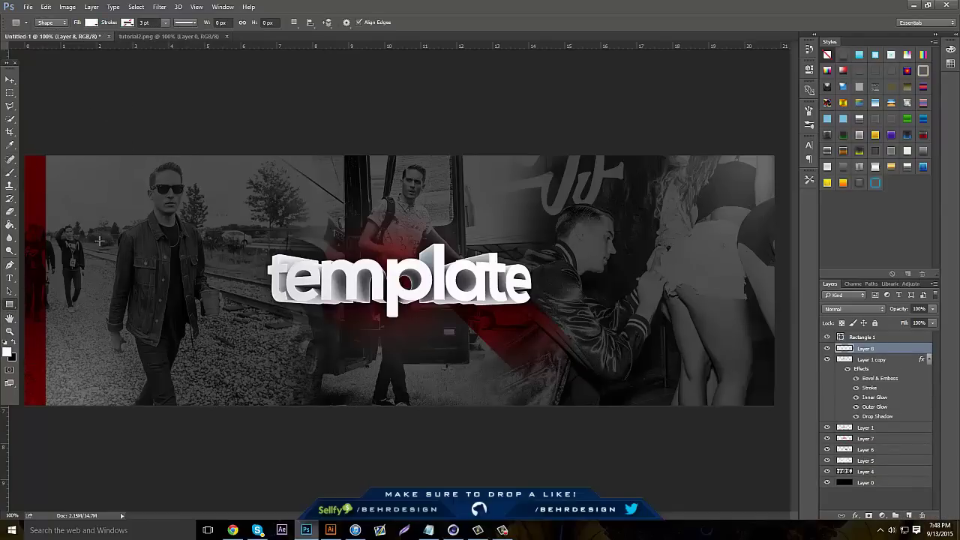
{"action": "mouse_move", "coordinate": [136, 218]}
{"action": "left_mouse_down"}
{"action": "mouse_move", "coordinate": [150, 232]}
{"action": "mouse_move", "coordinate": [109, 222]}
{"action": "mouse_move", "coordinate": [103, 191]}
{"action": "left_mouse_up"}
{"action": "key", "text": "v"}
Step: Lower the white square's fill to 7% and move a duplicate of it to about X 988 px, Y 289 px
{"action": "left_click", "coordinate": [935, 325]}
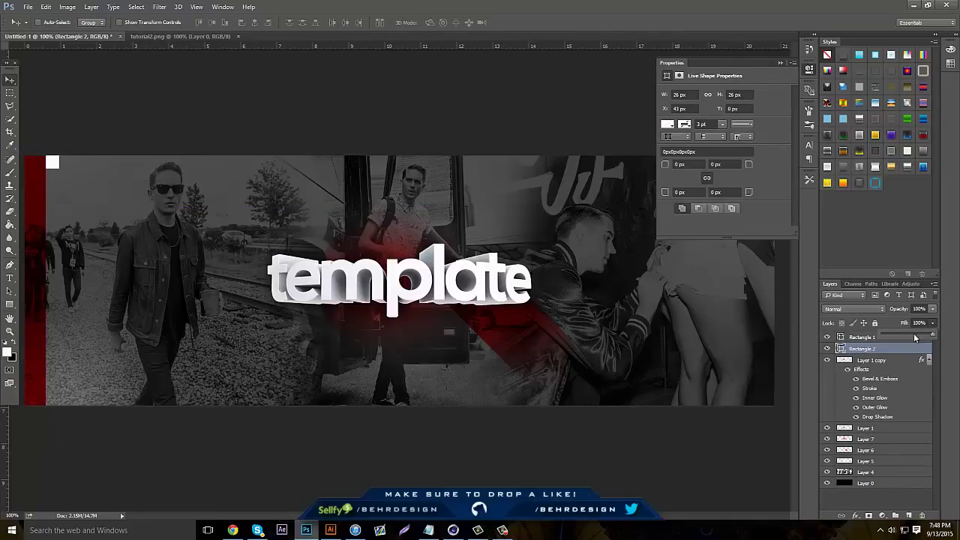
{"action": "mouse_move", "coordinate": [889, 335]}
{"action": "left_mouse_down"}
{"action": "mouse_move", "coordinate": [877, 337]}
{"action": "mouse_move", "coordinate": [885, 335]}
{"action": "left_mouse_up"}
{"action": "key", "text": "ctrl+j"}
{"action": "left_click_drag", "start_coordinate": [167, 225], "coordinate": [617, 375]}
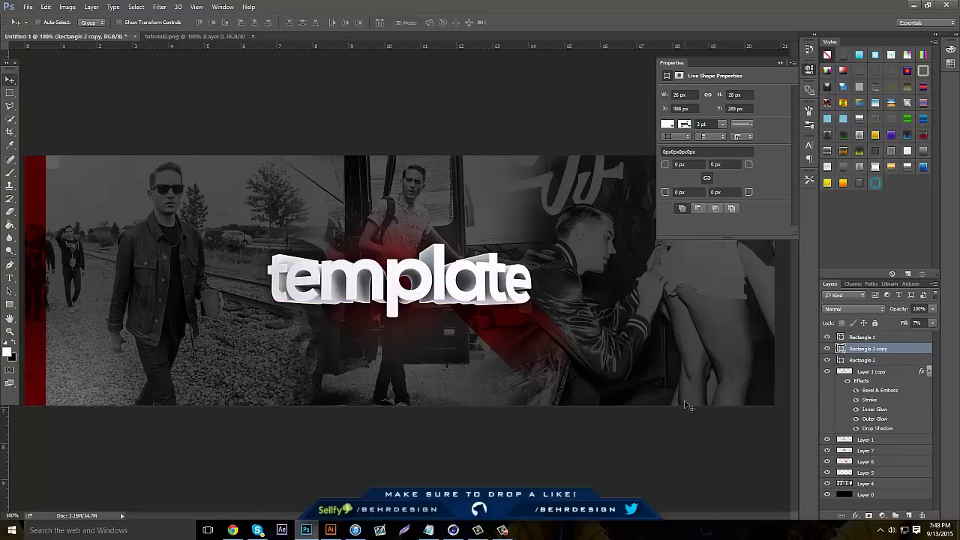
Step: Make four more duplicates of the faint white square and scatter them across the header at different spots
{"action": "key", "text": "ctrl+j"}
{"action": "left_click_drag", "start_coordinate": [566, 349], "coordinate": [639, 192]}
{"action": "key", "text": "ctrl+j"}
{"action": "left_click_drag", "start_coordinate": [498, 213], "coordinate": [473, 236]}
{"action": "key", "text": "ctrl+j"}
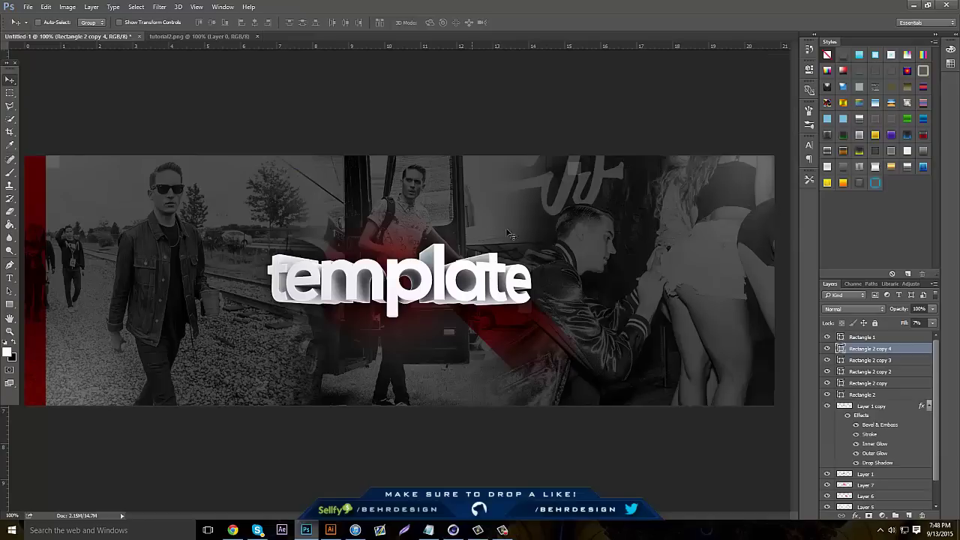
{"action": "left_click_drag", "start_coordinate": [677, 239], "coordinate": [514, 366], "text": "alt"}
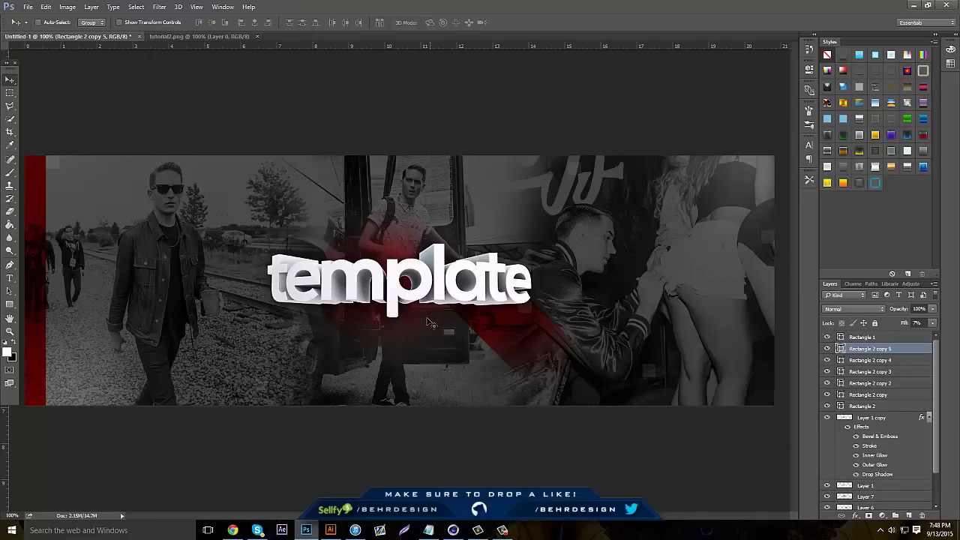
Step: Duplicate the Layer 1 text layer beneath the styled text copy, leaving the original Layer 1 selected
{"action": "scroll", "coordinate": [869, 405], "scroll_direction": "down", "scroll_amount": 3}
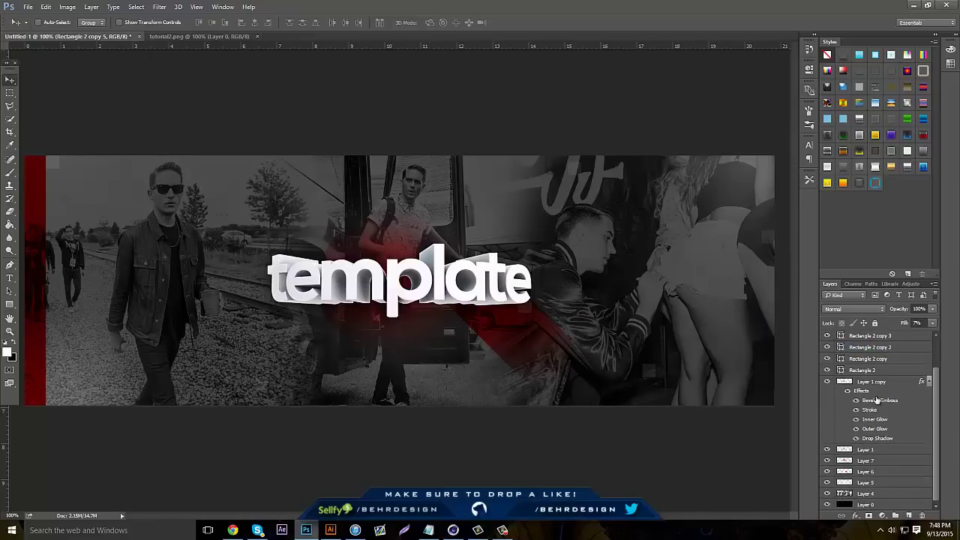
{"action": "left_click", "coordinate": [877, 399]}
{"action": "right_click", "coordinate": [875, 450]}
{"action": "left_click", "coordinate": [876, 451]}
{"action": "key", "text": "ctrl+j"}
Step: Add a solid red outside stroke of 24 px to Layer 1 through its layer style
{"action": "right_click", "coordinate": [875, 449]}
{"action": "left_click", "coordinate": [795, 71]}
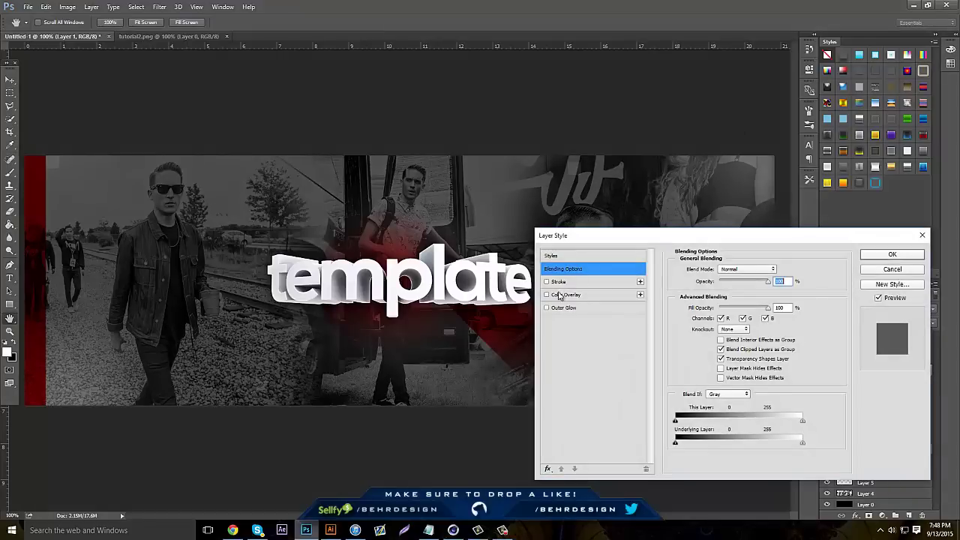
{"action": "left_click", "coordinate": [557, 283]}
{"action": "left_click", "coordinate": [697, 351]}
{"action": "left_click", "coordinate": [734, 298]}
{"action": "left_click", "coordinate": [835, 294]}
{"action": "left_click", "coordinate": [725, 283]}
{"action": "left_click", "coordinate": [728, 292]}
{"action": "left_click_drag", "start_coordinate": [736, 271], "coordinate": [718, 272]}
Step: Set the stroke's blend mode to Linear Burn, widen it slightly and apply the layer style
{"action": "left_click", "coordinate": [743, 293]}
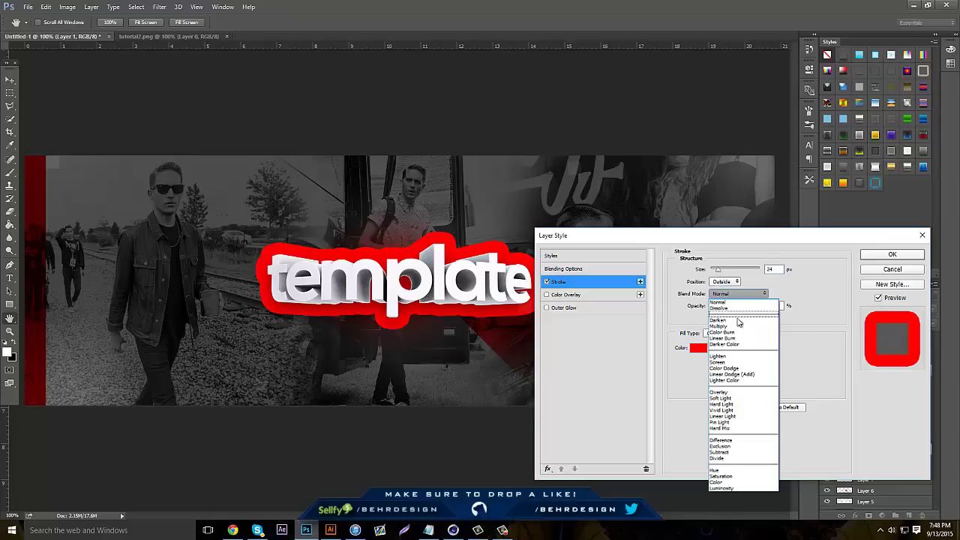
{"action": "left_click", "coordinate": [733, 331]}
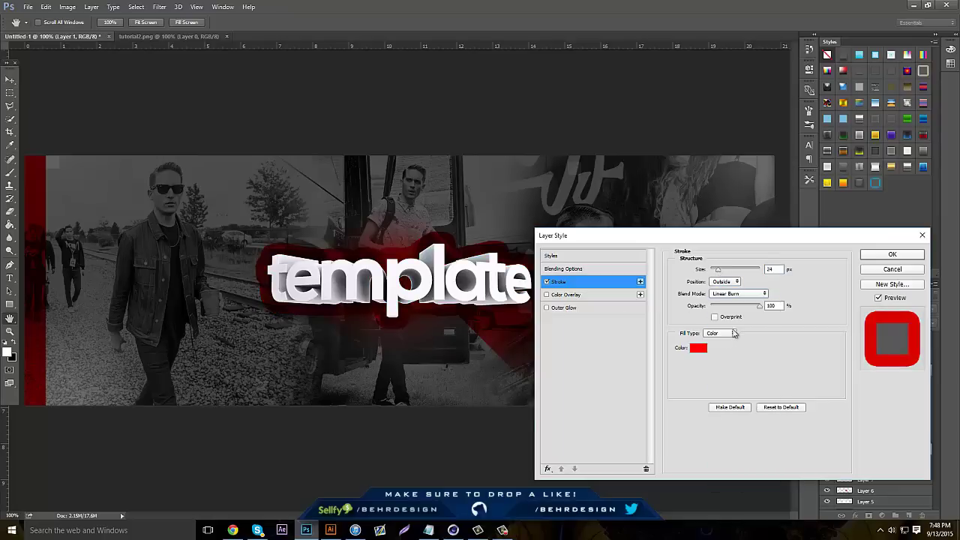
{"action": "left_click_drag", "start_coordinate": [732, 271], "coordinate": [720, 272]}
{"action": "left_click", "coordinate": [880, 257]}
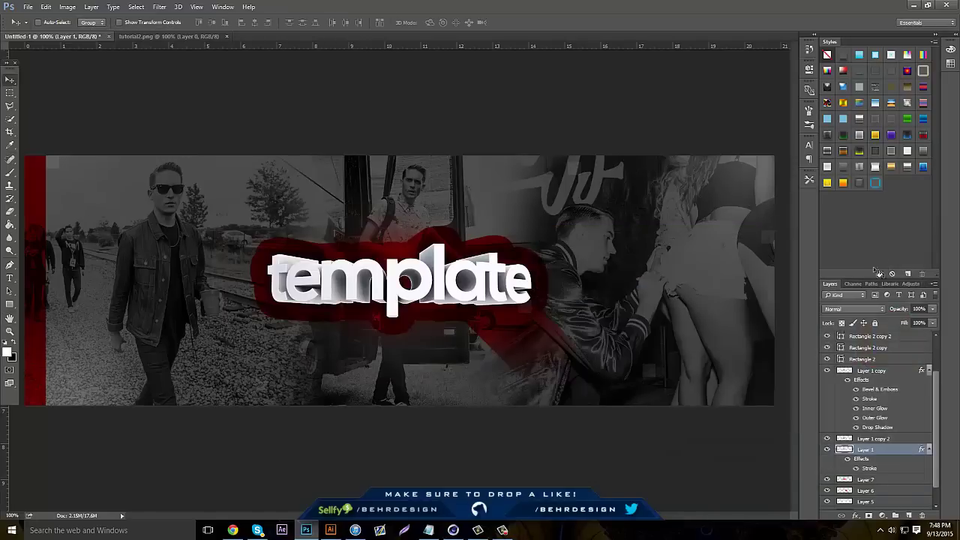
Step: Add an empty layer directly above Layer 1 and merge the two so the red stroke becomes pixels
{"action": "left_click", "coordinate": [909, 515]}
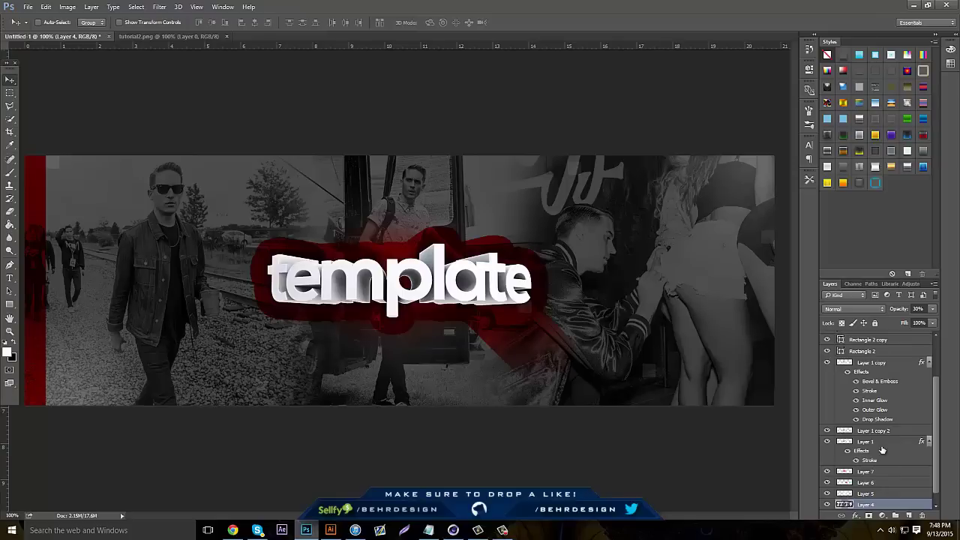
{"action": "left_click", "coordinate": [881, 445]}
{"action": "left_click", "coordinate": [908, 515]}
{"action": "left_click", "coordinate": [876, 430], "text": "ctrl"}
{"action": "right_click", "coordinate": [876, 429]}
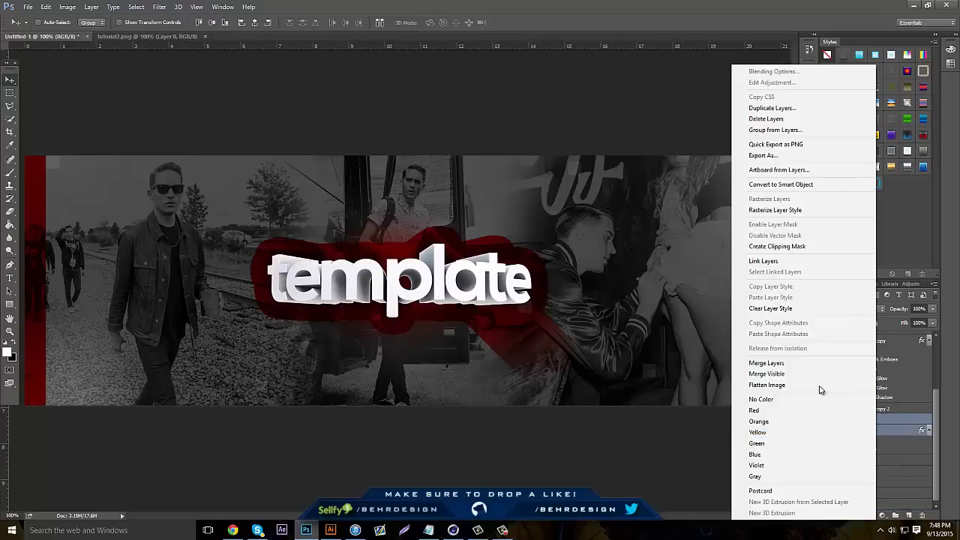
{"action": "left_click", "coordinate": [821, 369]}
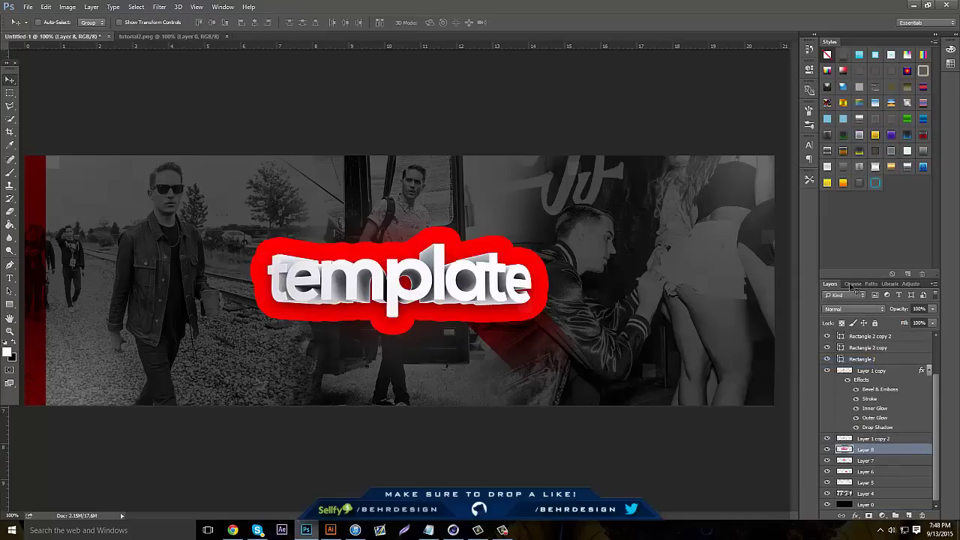
Step: Set the merged red outline layer to Linear Burn and softly erase its outer edges around the text
{"action": "left_click", "coordinate": [883, 306]}
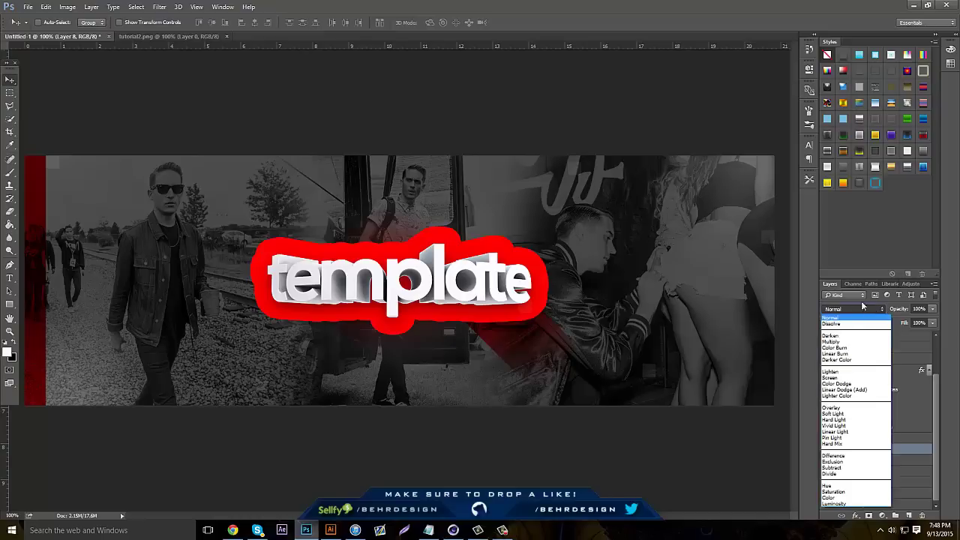
{"action": "left_click", "coordinate": [844, 354]}
{"action": "left_click", "coordinate": [11, 213]}
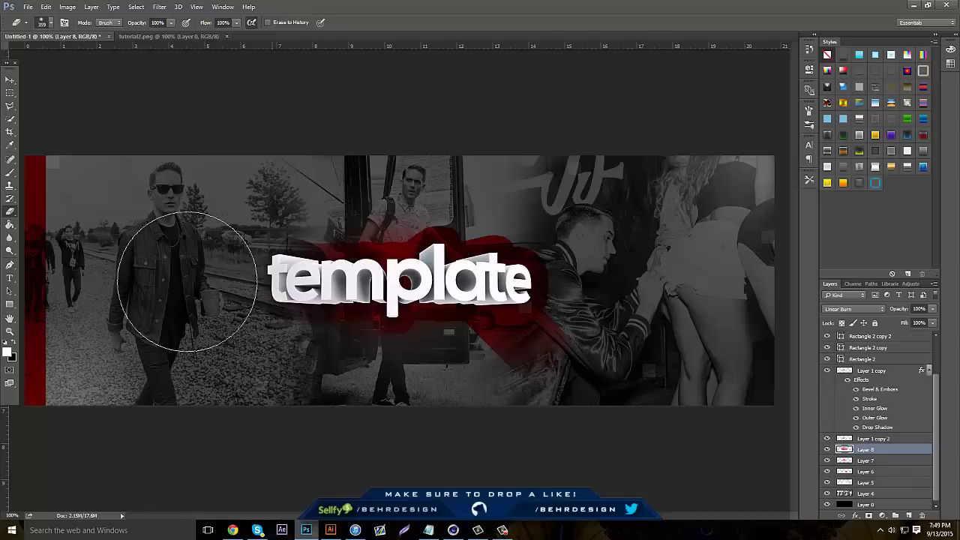
{"action": "mouse_move", "coordinate": [392, 203]}
{"action": "left_mouse_down"}
{"action": "mouse_move", "coordinate": [540, 192]}
{"action": "mouse_move", "coordinate": [442, 380]}
{"action": "mouse_move", "coordinate": [378, 407]}
{"action": "mouse_move", "coordinate": [538, 374]}
{"action": "left_mouse_up"}
Step: Open Whiz70kPack.psd without resolving its missing fonts, hide the HIDE layer and show the Stripe Overlays group's contents
{"action": "left_click", "coordinate": [28, 7]}
{"action": "left_click", "coordinate": [30, 26]}
{"action": "type", "text": "ultr"}
{"action": "key", "text": "Down"}
{"action": "key", "text": "Return"}
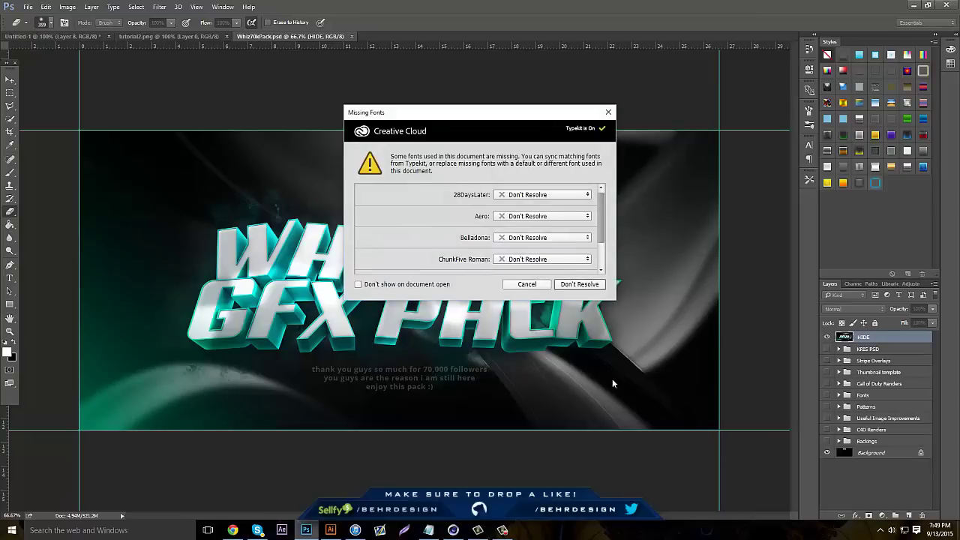
{"action": "left_click", "coordinate": [580, 285]}
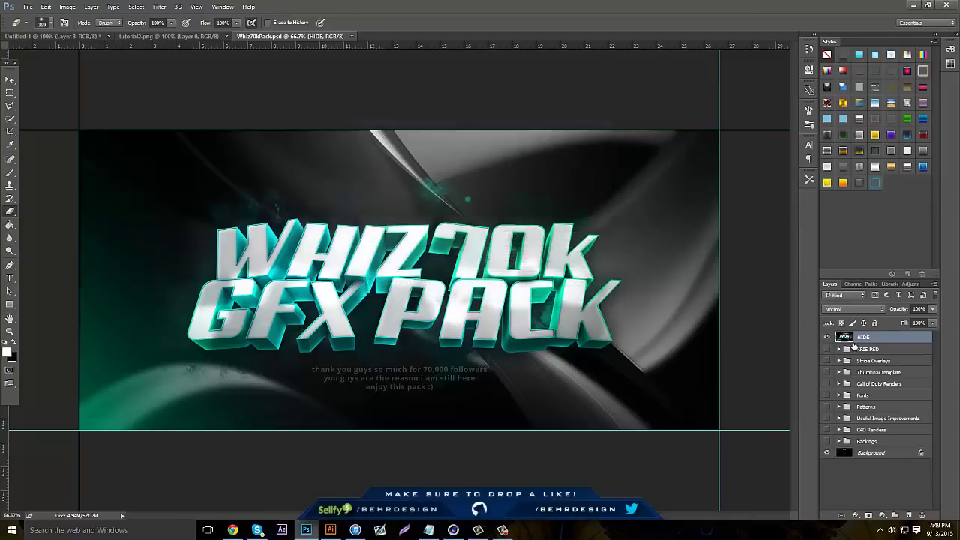
{"action": "left_click", "coordinate": [839, 361]}
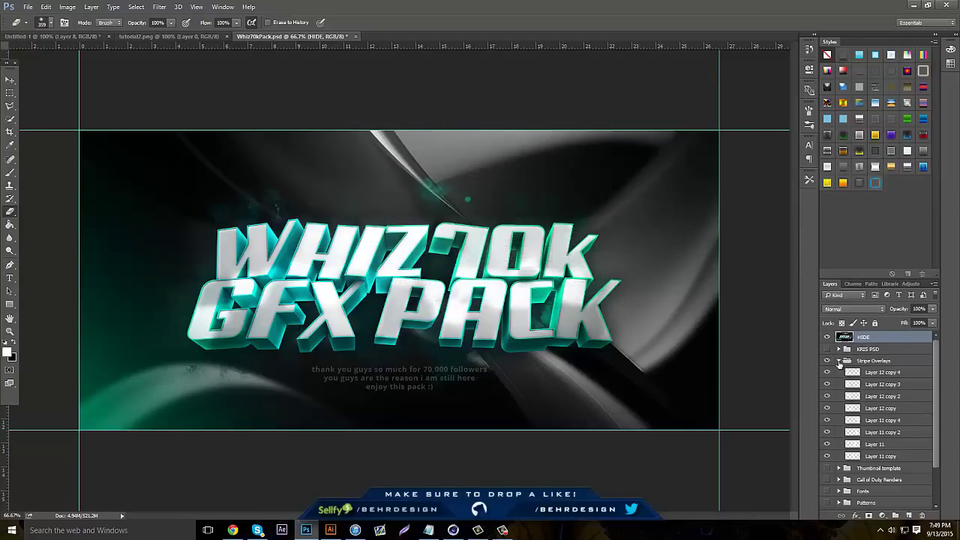
{"action": "left_click", "coordinate": [828, 337]}
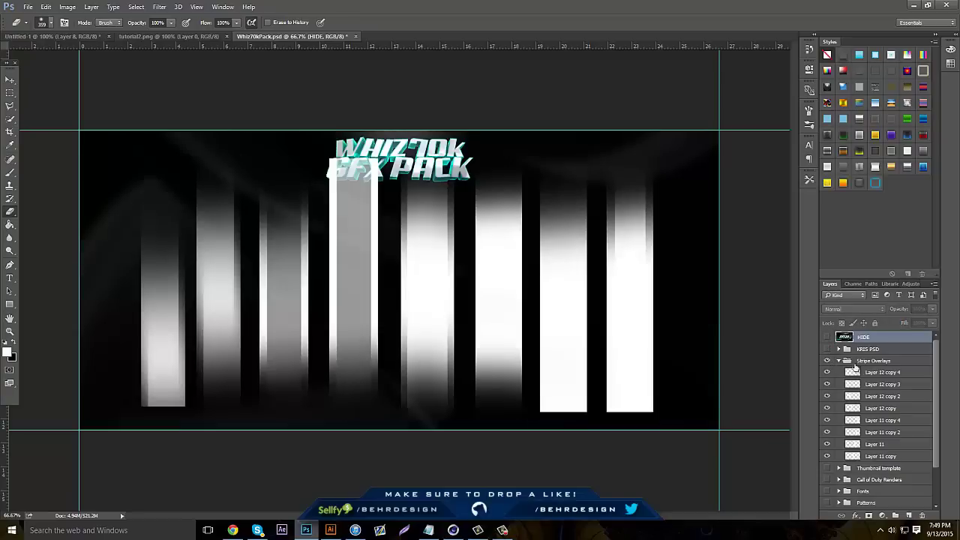
Step: Copy the Layer 12 copy 4 stripe into the header, place it at the canvas's right end and lower its opacity to 14%
{"action": "left_click", "coordinate": [883, 372]}
{"action": "left_click", "coordinate": [9, 79]}
{"action": "left_click_drag", "start_coordinate": [350, 295], "coordinate": [252, 38]}
{"action": "left_click_drag", "start_coordinate": [157, 36], "coordinate": [65, 39]}
{"action": "left_click_drag", "start_coordinate": [530, 251], "coordinate": [762, 274]}
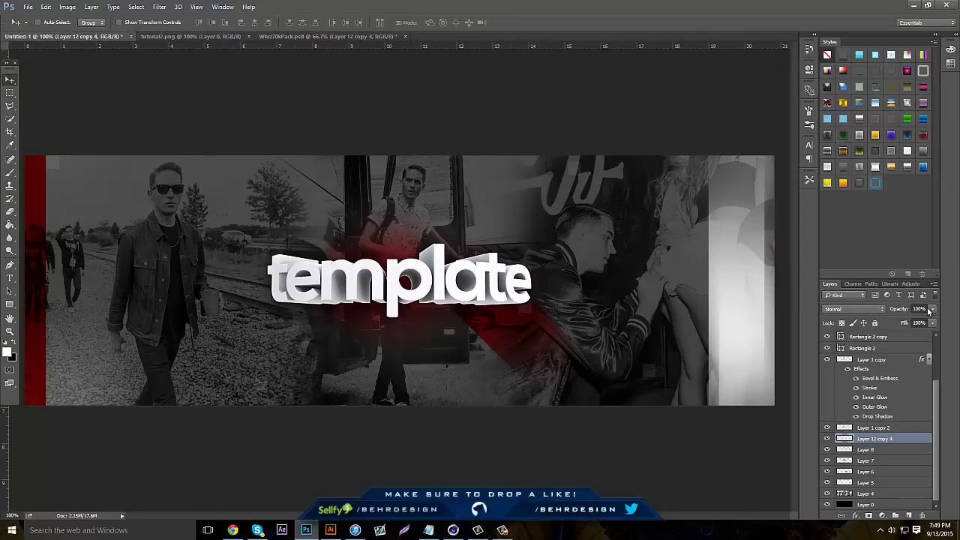
{"action": "left_click_drag", "start_coordinate": [920, 320], "coordinate": [888, 319]}
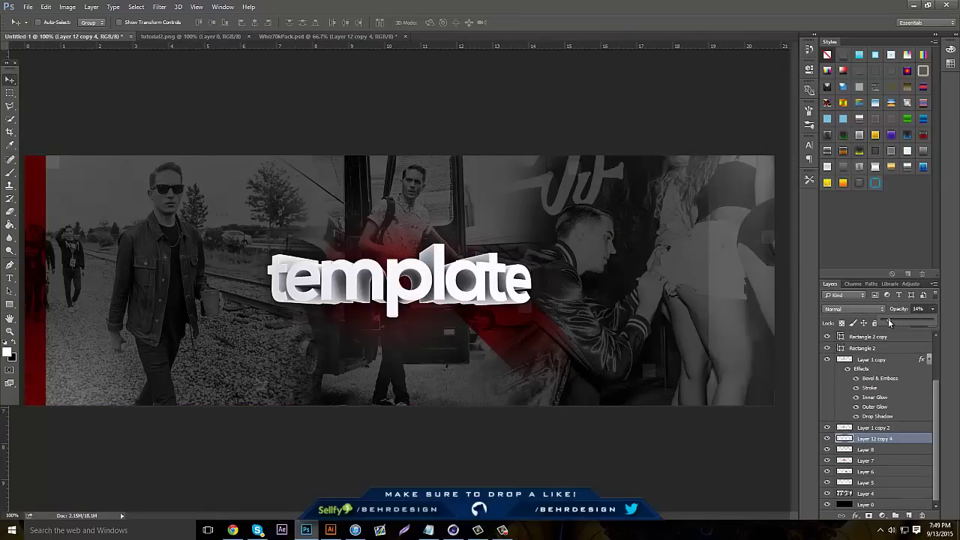
Step: Return to Whiz70kPack.psd, hide Layer 12 copy 4, and show and expand the Patterns group
{"action": "left_click", "coordinate": [317, 36]}
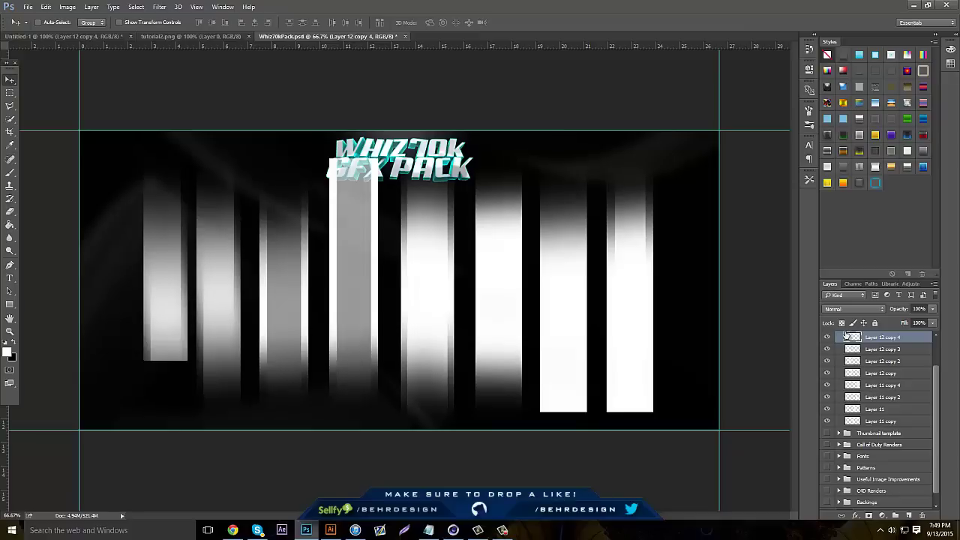
{"action": "left_click", "coordinate": [826, 337]}
{"action": "scroll", "coordinate": [841, 443], "scroll_direction": "down", "scroll_amount": 1}
{"action": "left_click", "coordinate": [847, 457]}
{"action": "left_click", "coordinate": [838, 458]}
{"action": "left_click", "coordinate": [827, 458]}
{"action": "scroll", "coordinate": [831, 443], "scroll_direction": "down", "scroll_amount": 1}
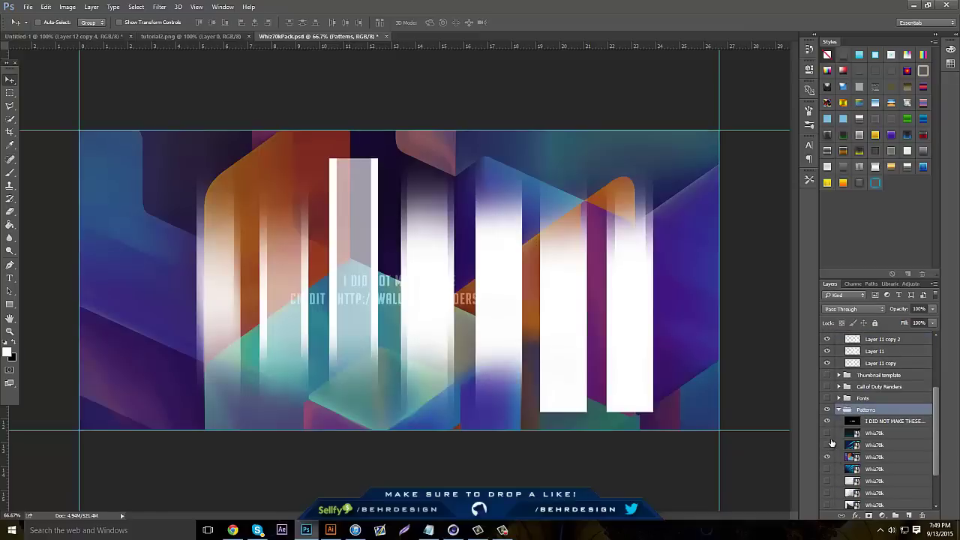
Step: Hide the credit text in Patterns and the whole Stripe Overlays group, leaving the multicoloured pattern showing
{"action": "left_click", "coordinate": [829, 423]}
{"action": "left_click", "coordinate": [827, 460]}
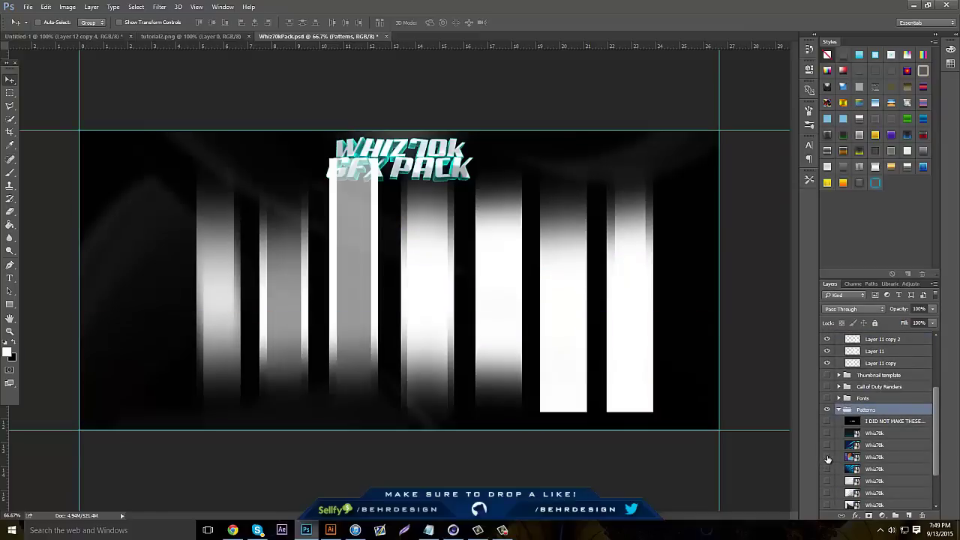
{"action": "left_click", "coordinate": [827, 434]}
{"action": "scroll", "coordinate": [829, 392], "scroll_direction": "up", "scroll_amount": 3}
{"action": "left_click", "coordinate": [827, 361]}
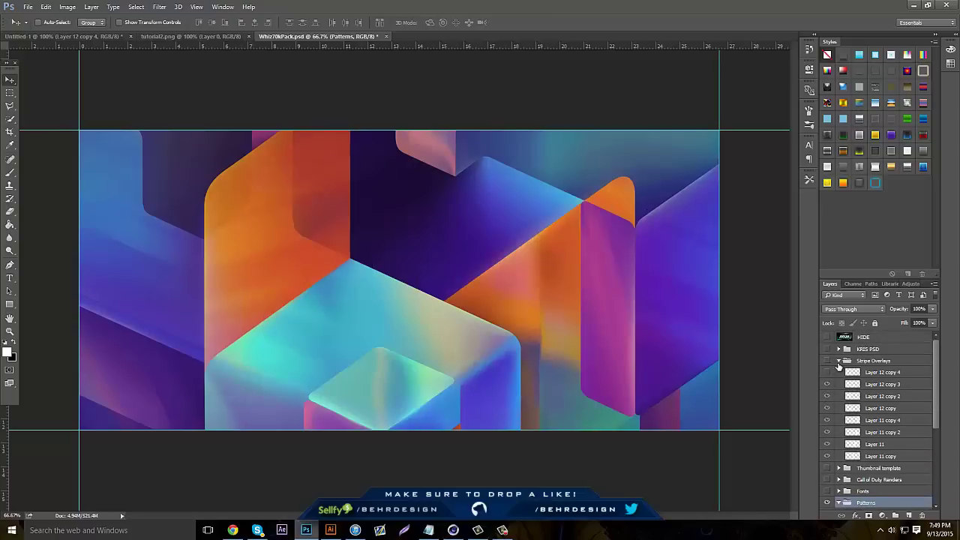
Step: Swap the multicoloured pattern for the blue diagonal stripe pattern and copy that pattern into the header so it covers the canvas
{"action": "scroll", "coordinate": [837, 379], "scroll_direction": "down", "scroll_amount": 4}
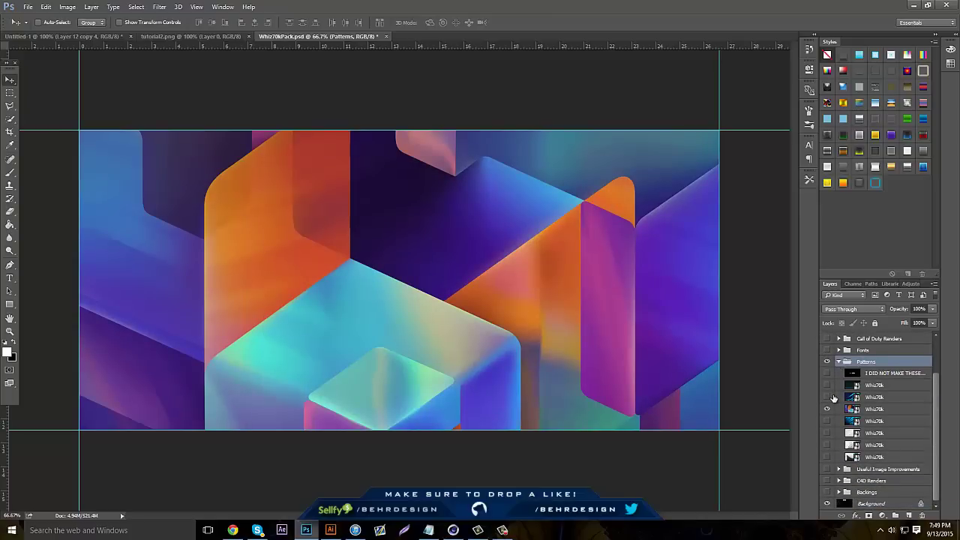
{"action": "left_click", "coordinate": [829, 405]}
{"action": "left_click", "coordinate": [829, 405]}
{"action": "left_click", "coordinate": [829, 406]}
{"action": "left_click", "coordinate": [828, 397]}
{"action": "left_click", "coordinate": [868, 397]}
{"action": "left_click_drag", "start_coordinate": [264, 167], "coordinate": [221, 138]}
Step: Try the Overlay and Darker Color blend modes on the blue stripe pattern layer
{"action": "left_click", "coordinate": [863, 307]}
{"action": "left_click", "coordinate": [850, 348]}
{"action": "left_click", "coordinate": [852, 310]}
{"action": "left_click", "coordinate": [863, 406]}
{"action": "left_click", "coordinate": [863, 309]}
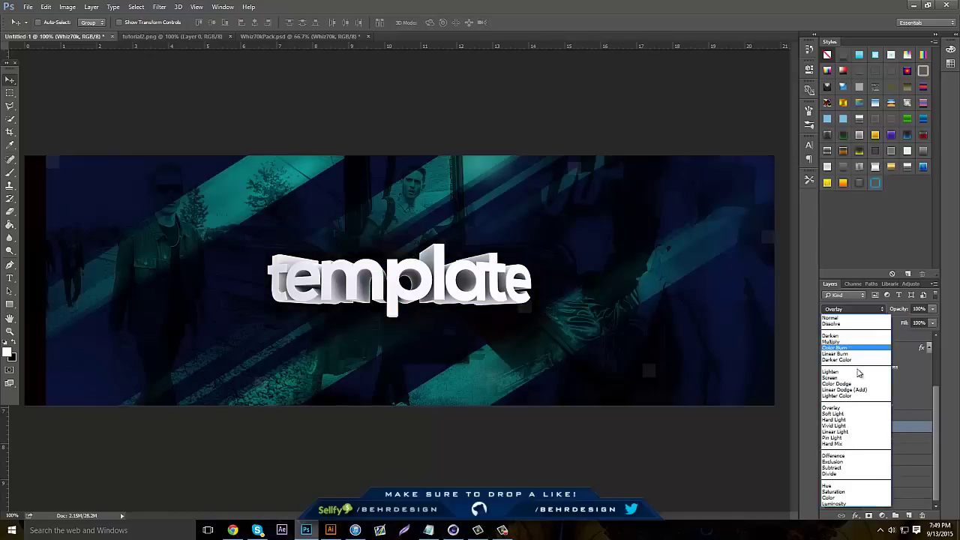
{"action": "left_click", "coordinate": [855, 358]}
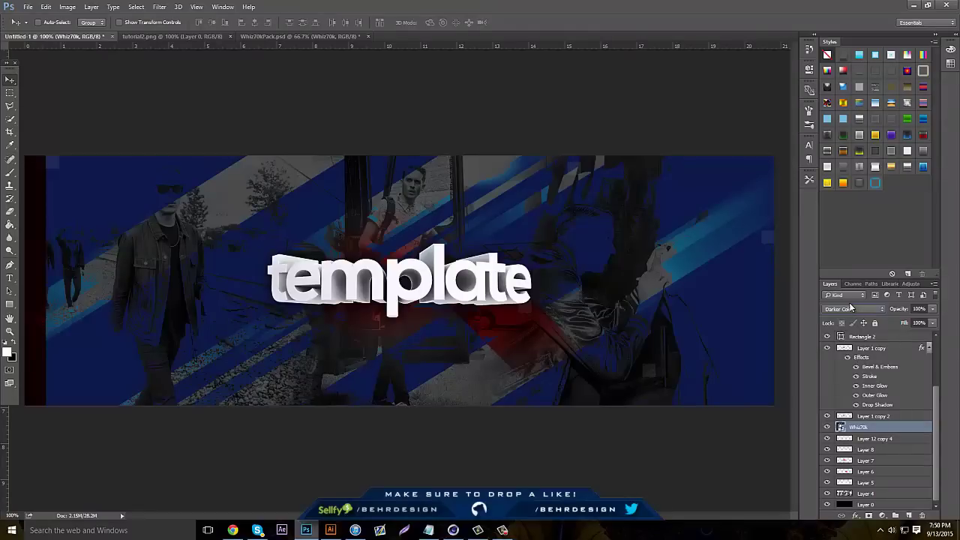
Step: Set the blue stripe pattern layer's blend mode to Screen
{"action": "left_click", "coordinate": [851, 308]}
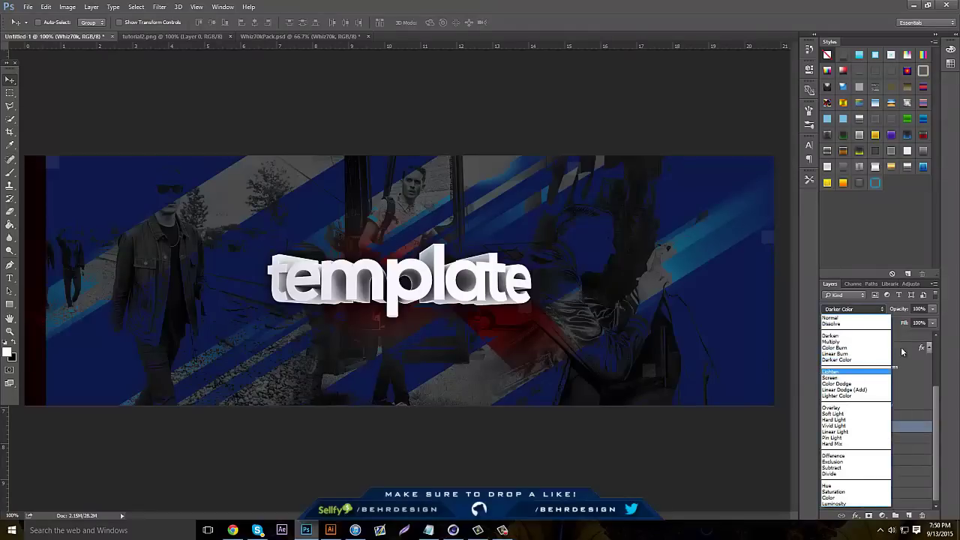
{"action": "left_click", "coordinate": [839, 377]}
{"action": "key", "text": "ctrl+u"}
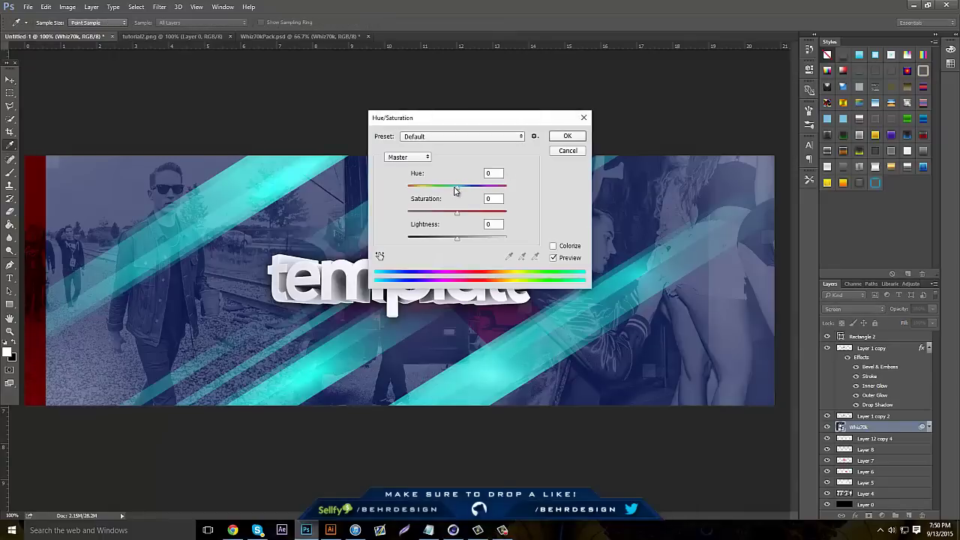
{"action": "left_click_drag", "start_coordinate": [457, 188], "coordinate": [420, 187]}
{"action": "left_click", "coordinate": [567, 152]}
Step: Apply a Black & White adjustment to the stripe pattern layer and lower its opacity to 9%
{"action": "left_click", "coordinate": [67, 7]}
{"action": "mouse_move", "coordinate": [72, 36]}
{"action": "left_click", "coordinate": [201, 103]}
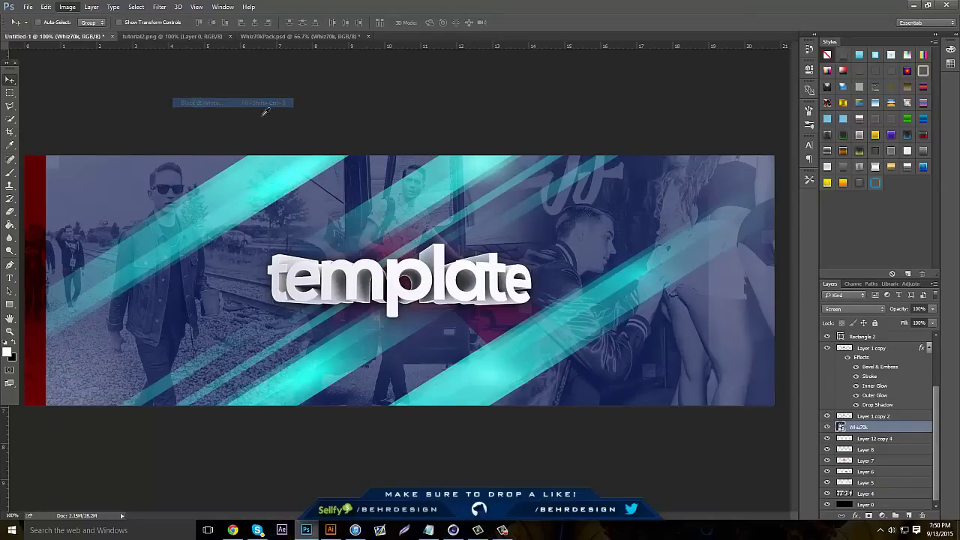
{"action": "left_click", "coordinate": [555, 109]}
{"action": "left_click", "coordinate": [932, 309]}
{"action": "left_click_drag", "start_coordinate": [934, 320], "coordinate": [886, 322]}
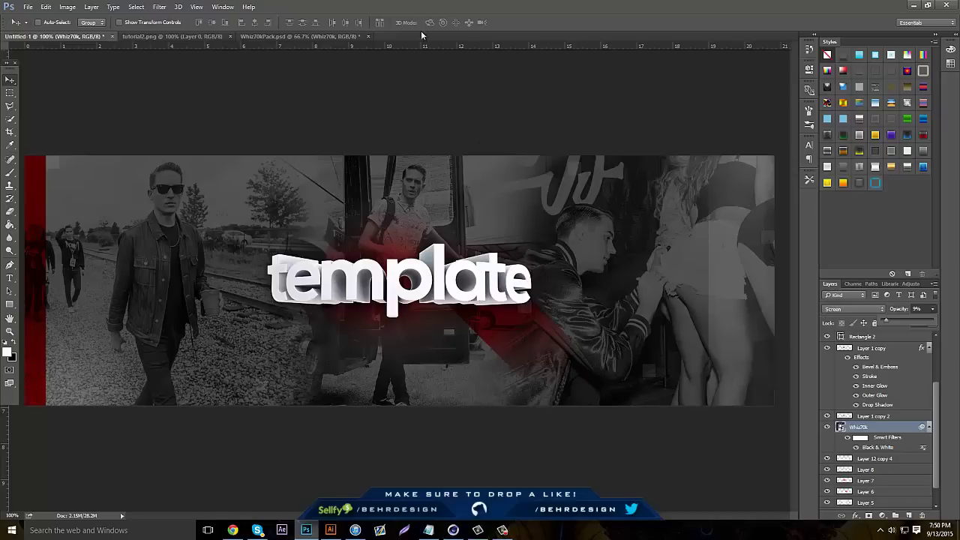
Step: In Whiz70kPack.psd, hide the blue stripe pattern, then show and expand the Useful Image Improvements group
{"action": "left_click", "coordinate": [296, 36]}
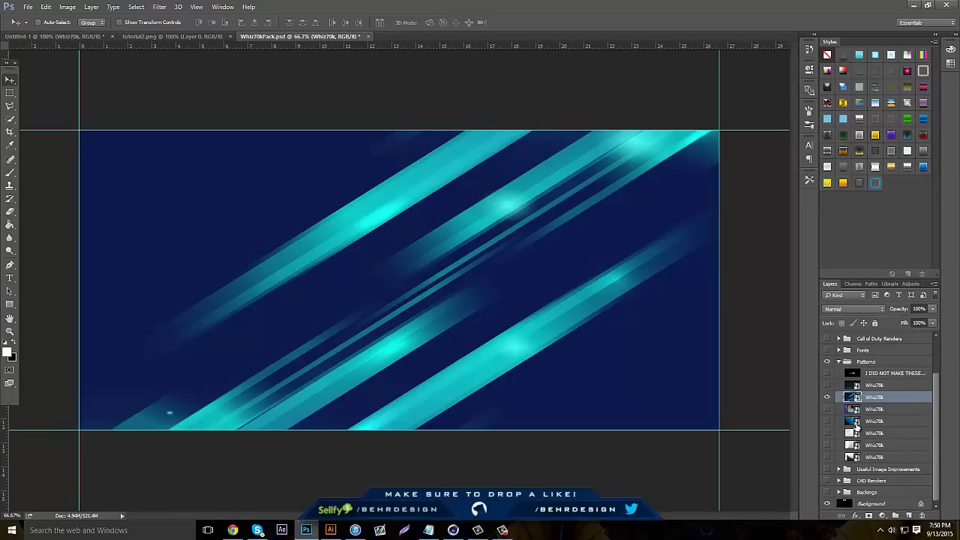
{"action": "left_click", "coordinate": [828, 398]}
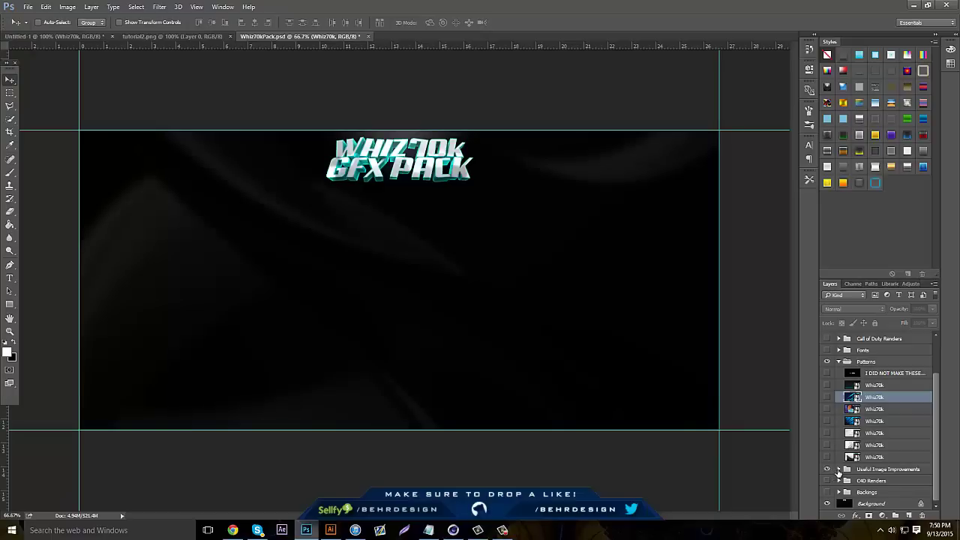
{"action": "left_click", "coordinate": [838, 469]}
{"action": "scroll", "coordinate": [839, 473], "scroll_direction": "down", "scroll_amount": 1}
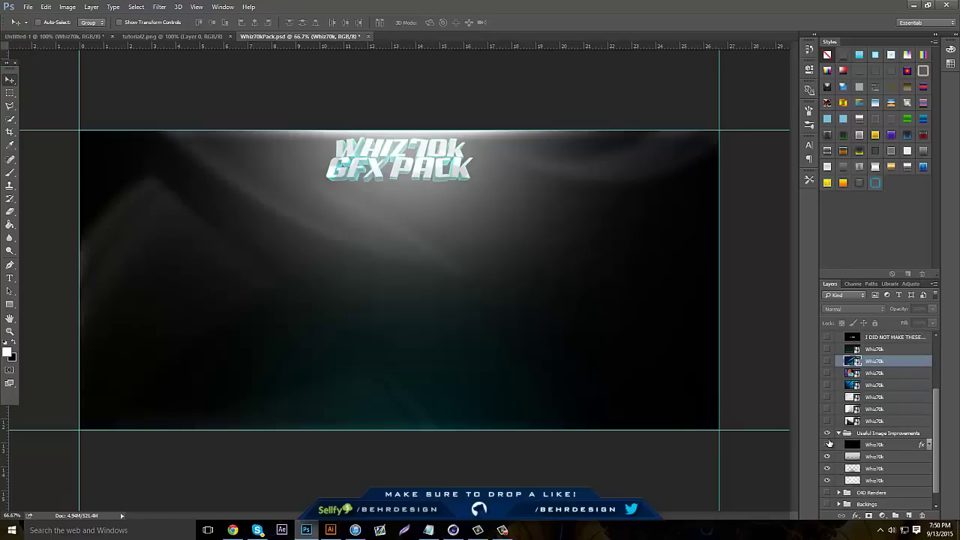
Step: Copy the uppermost Useful Image Improvements layer into the header, position it over the canvas and duplicate it
{"action": "left_click", "coordinate": [852, 445]}
{"action": "mouse_move", "coordinate": [158, 126]}
{"action": "left_mouse_down"}
{"action": "mouse_move", "coordinate": [250, 206]}
{"action": "mouse_move", "coordinate": [144, 69]}
{"action": "mouse_move", "coordinate": [64, 36]}
{"action": "mouse_move", "coordinate": [158, 141]}
{"action": "left_mouse_up"}
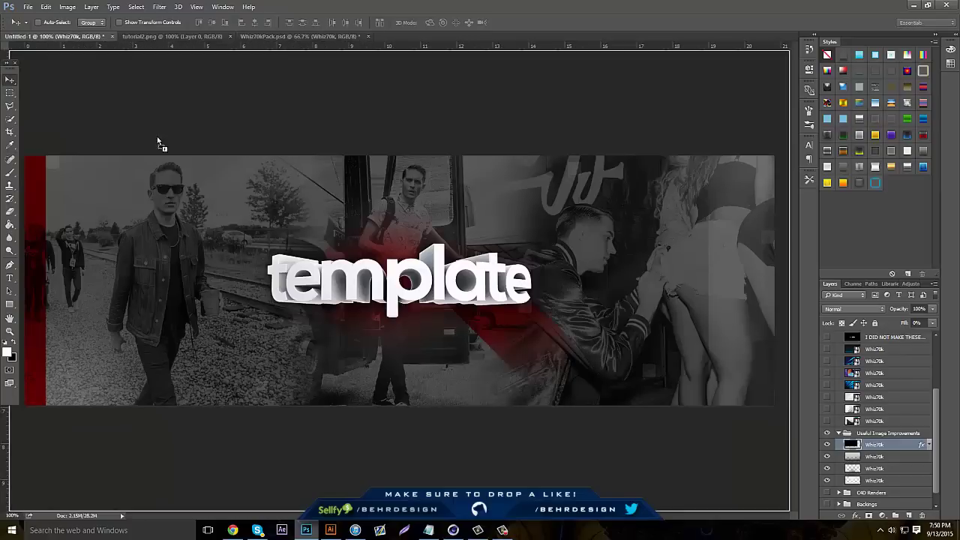
{"action": "left_click_drag", "start_coordinate": [243, 192], "coordinate": [292, 221]}
{"action": "left_click_drag", "start_coordinate": [385, 204], "coordinate": [404, 172]}
{"action": "key", "text": "ctrl+j"}
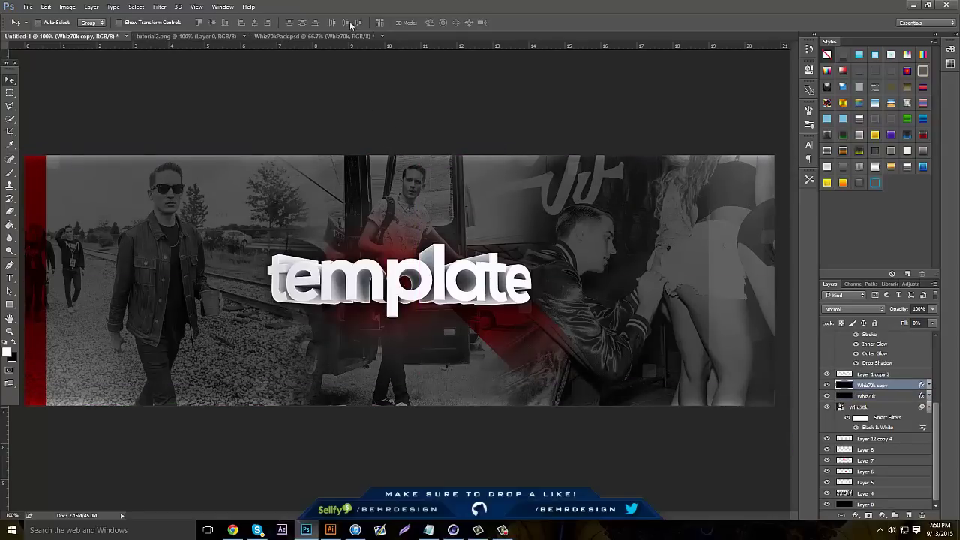
Step: In Whiz70kPack.psd, hide the upper Useful Image Improvements layers and copy the third one over the header canvas
{"action": "left_click", "coordinate": [313, 36]}
{"action": "left_click", "coordinate": [826, 433]}
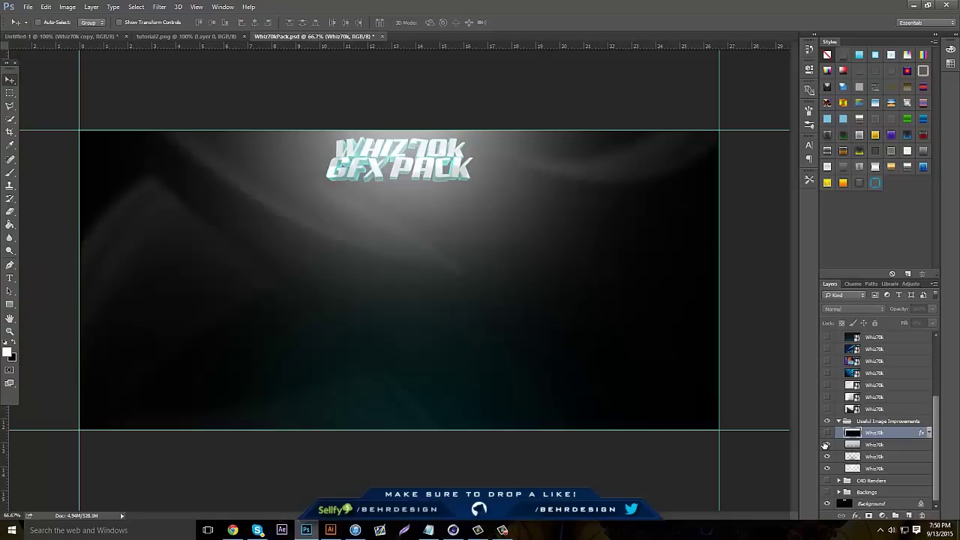
{"action": "left_click", "coordinate": [828, 448]}
{"action": "left_click", "coordinate": [830, 457]}
{"action": "left_click", "coordinate": [828, 457]}
{"action": "left_click", "coordinate": [863, 456]}
{"action": "left_click_drag", "start_coordinate": [313, 255], "coordinate": [386, 276]}
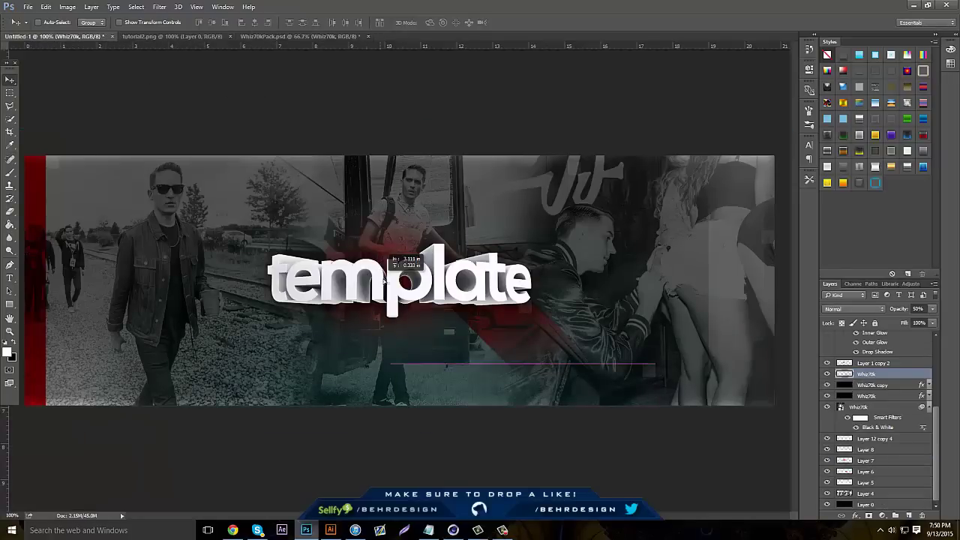
Step: Shift the copied teal gradient overlay to red with Hue/Saturation at a hue of +180
{"action": "key", "text": "ctrl+u"}
{"action": "left_click_drag", "start_coordinate": [629, 228], "coordinate": [685, 225]}
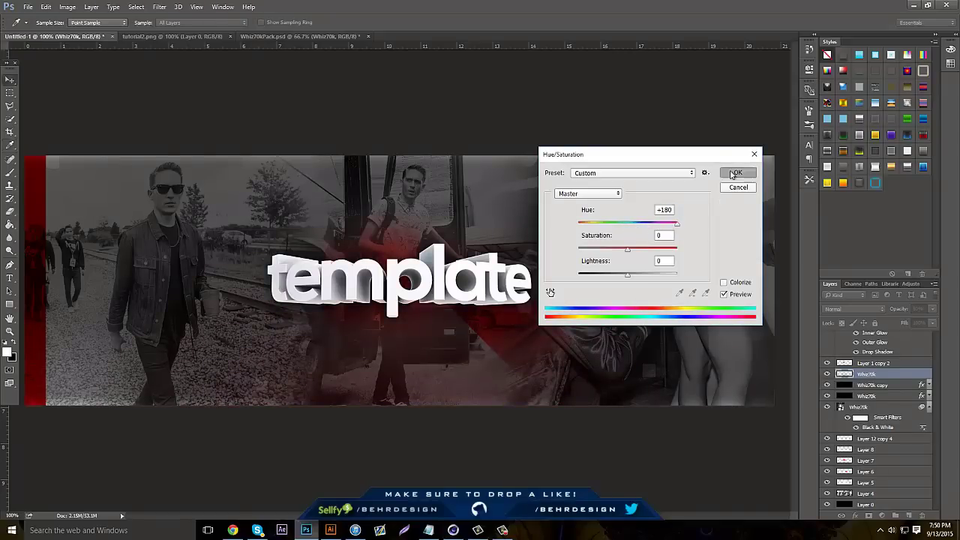
{"action": "left_click", "coordinate": [736, 172]}
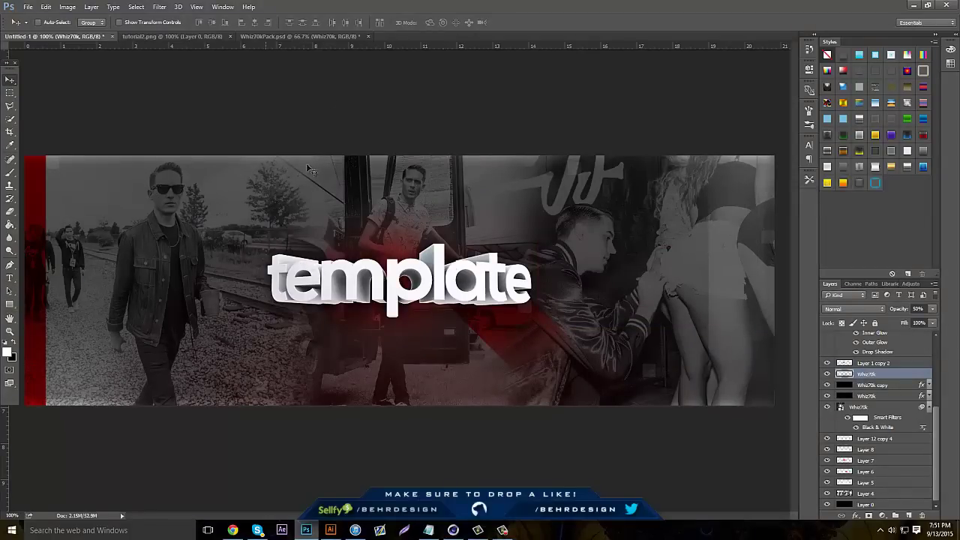
Step: Set the foreground colour to bright red and draw a circle about 5 px wide near the first photo's upper left with the Ellipse tool
{"action": "left_click_drag", "start_coordinate": [10, 304], "coordinate": [53, 322]}
{"action": "left_click", "coordinate": [6, 351]}
{"action": "left_click_drag", "start_coordinate": [713, 371], "coordinate": [826, 267]}
{"action": "left_click", "coordinate": [838, 296]}
{"action": "left_click", "coordinate": [116, 205]}
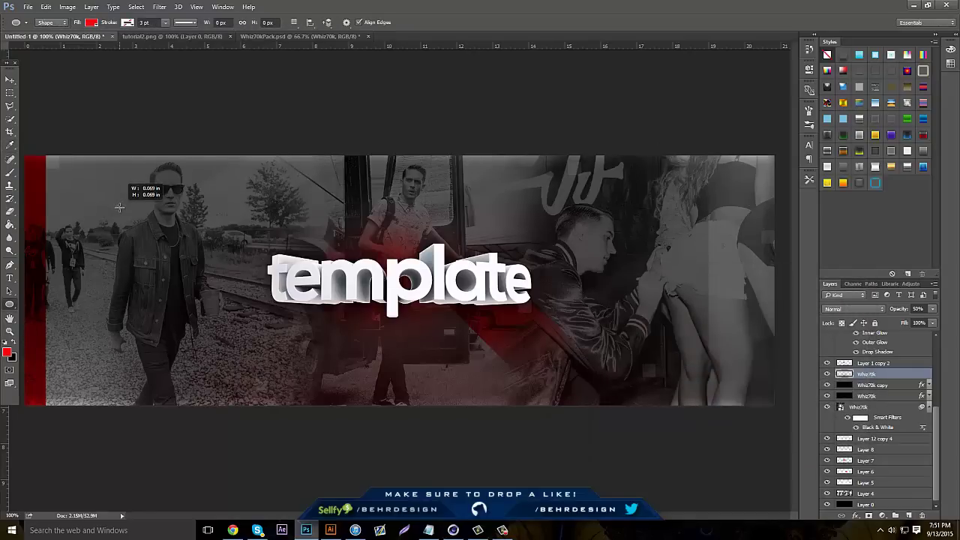
{"action": "key", "text": "Return"}
Step: Duplicate the small red circle twice and arrange the three dots in a triangle
{"action": "left_click", "coordinate": [9, 332]}
{"action": "left_click_drag", "start_coordinate": [90, 185], "coordinate": [365, 176]}
{"action": "key", "text": "ctrl+j"}
{"action": "left_click", "coordinate": [10, 80]}
{"action": "left_click_drag", "start_coordinate": [248, 212], "coordinate": [225, 213]}
{"action": "key", "text": "ctrl+j"}
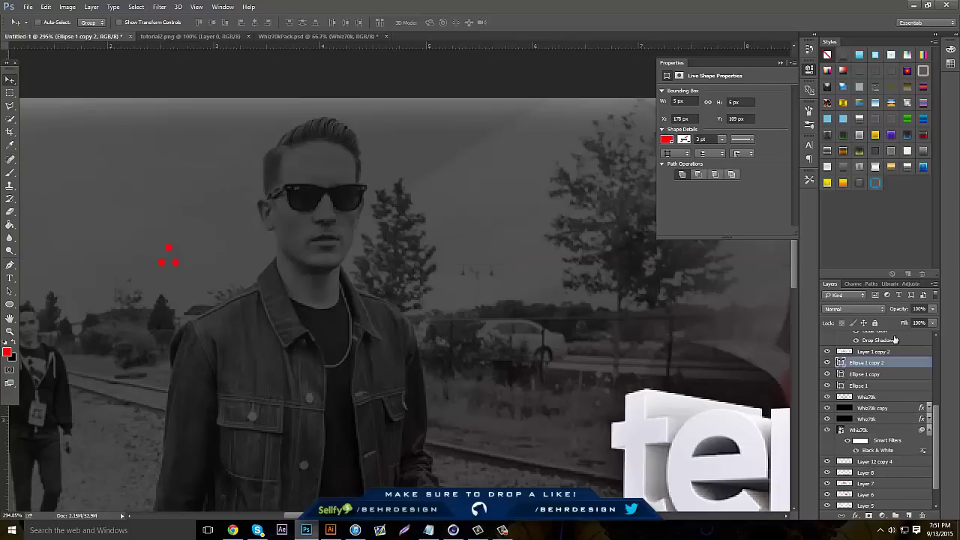
Step: Merge the three ellipse layers into one shape and rotate the dot cluster 15 degrees near the template text
{"action": "left_click", "coordinate": [863, 384], "text": "shift"}
{"action": "right_click", "coordinate": [863, 385]}
{"action": "left_click", "coordinate": [800, 363]}
{"action": "left_click_drag", "start_coordinate": [300, 300], "coordinate": [530, 405]}
{"action": "key", "text": "ctrl+t"}
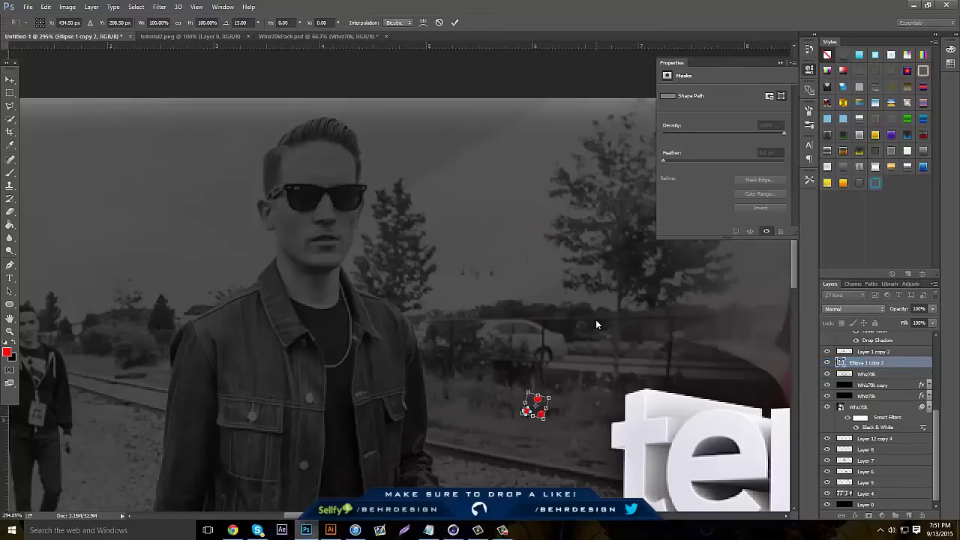
{"action": "key", "text": "Return"}
Step: Position the red dot cluster just beneath the letter "p" of the template text
{"action": "left_click_drag", "start_coordinate": [596, 320], "coordinate": [669, 301]}
{"action": "left_click", "coordinate": [9, 332]}
{"action": "left_click_drag", "start_coordinate": [396, 259], "coordinate": [225, 253]}
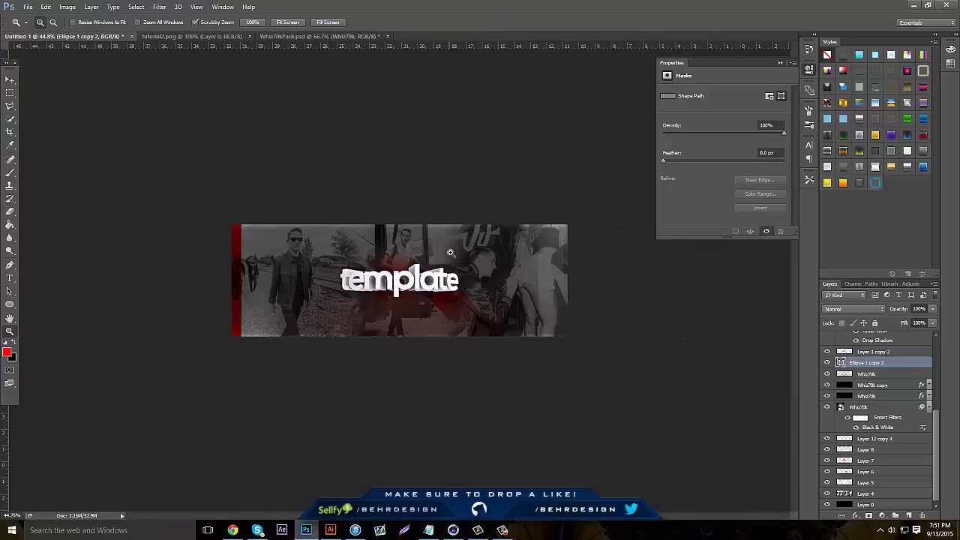
{"action": "left_click_drag", "start_coordinate": [393, 253], "coordinate": [458, 253]}
{"action": "left_click", "coordinate": [10, 80]}
{"action": "left_click_drag", "start_coordinate": [438, 318], "coordinate": [559, 357]}
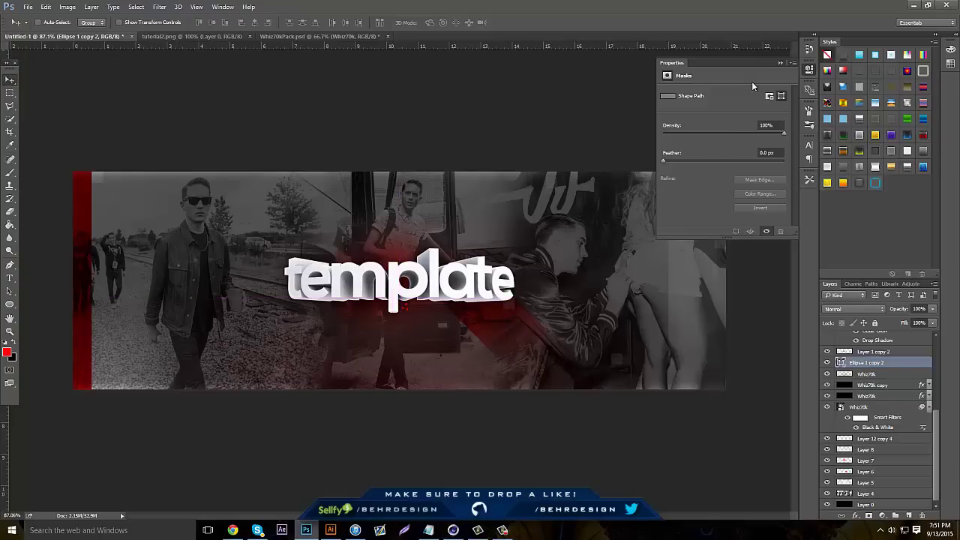
Step: Collapse the shape properties and open Signature.png
{"action": "left_click", "coordinate": [779, 63]}
{"action": "left_click", "coordinate": [28, 7]}
{"action": "left_click", "coordinate": [36, 27]}
{"action": "type", "text": "si"}
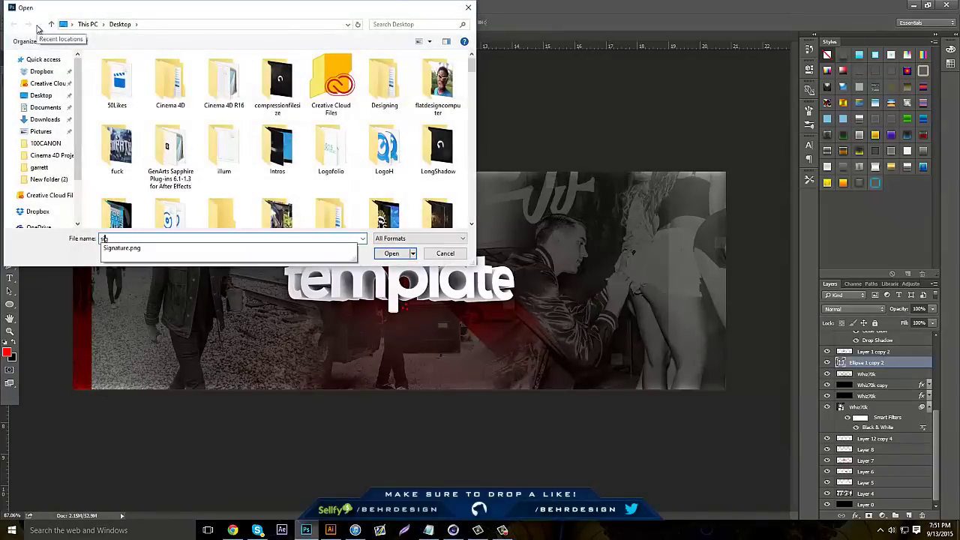
{"action": "key", "text": "Down"}
{"action": "key", "text": "Return"}
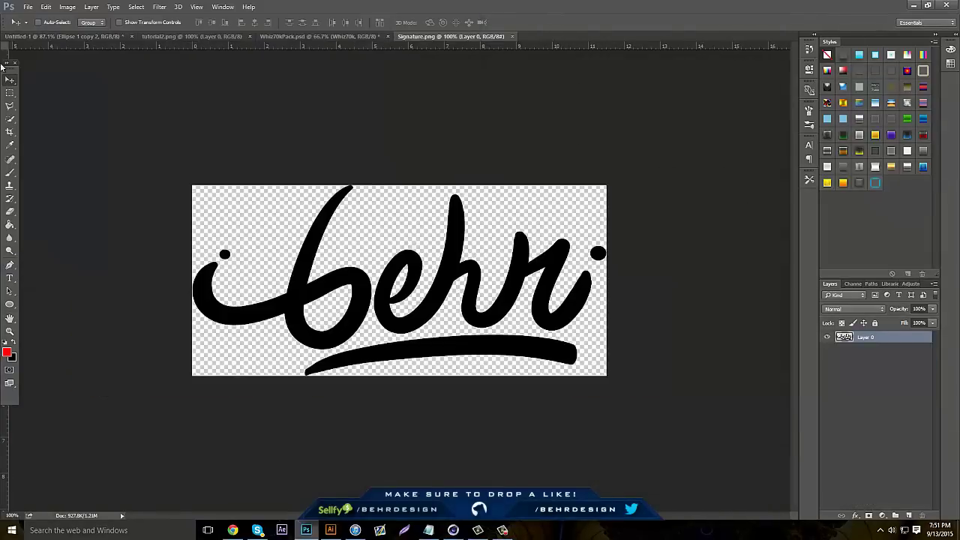
Step: Copy the signature into the header and scale it down to a small mark over the first photo
{"action": "mouse_move", "coordinate": [242, 174]}
{"action": "left_mouse_down"}
{"action": "mouse_move", "coordinate": [127, 37]}
{"action": "mouse_move", "coordinate": [290, 177]}
{"action": "left_mouse_up"}
{"action": "key", "text": "ctrl+t"}
{"action": "left_click_drag", "start_coordinate": [557, 189], "coordinate": [235, 340]}
{"action": "key", "text": "Return"}
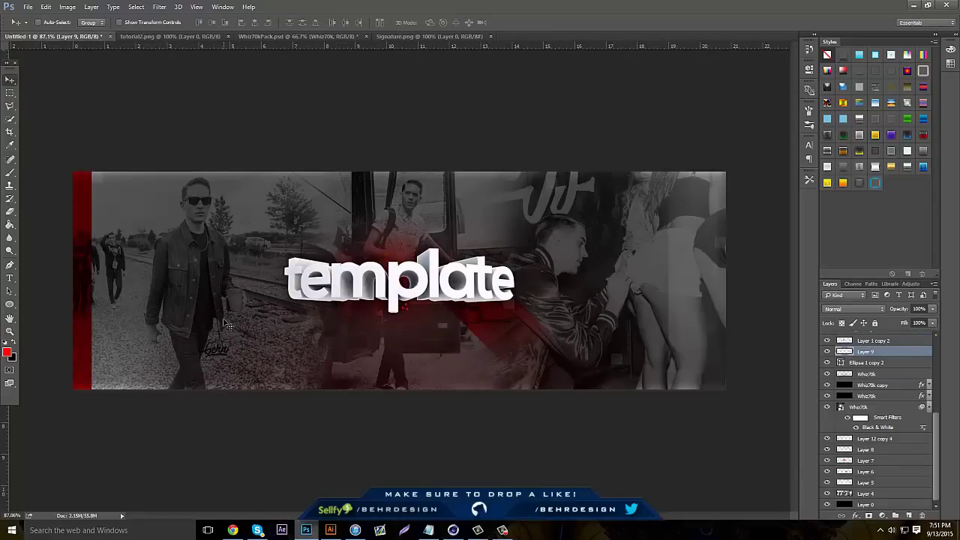
Step: Turn the signature white with Hue/Saturation and place it, scaled to about 68%, in the header's lower-right corner
{"action": "key", "text": "ctrl+u"}
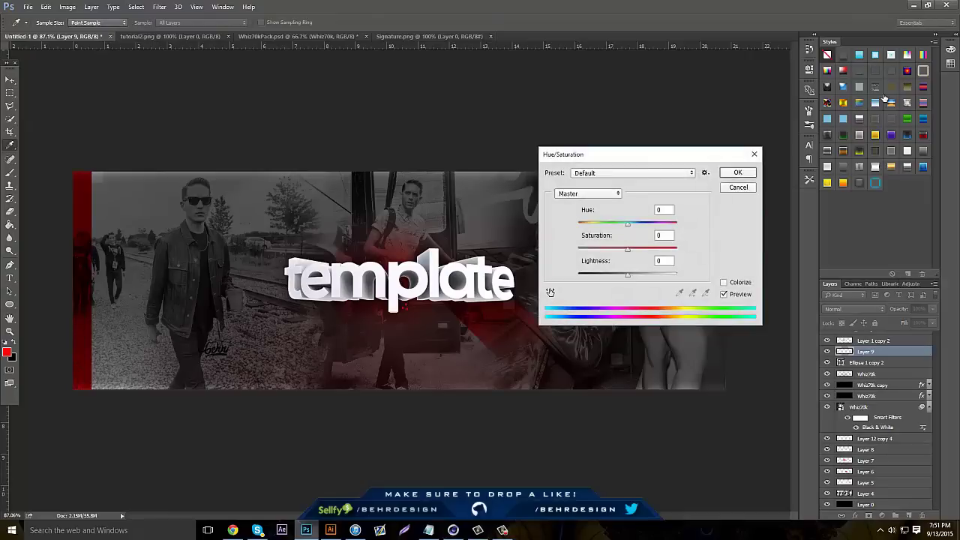
{"action": "key", "text": "Return"}
{"action": "mouse_move", "coordinate": [249, 339]}
{"action": "left_mouse_down"}
{"action": "mouse_move", "coordinate": [409, 279]}
{"action": "mouse_move", "coordinate": [403, 304]}
{"action": "mouse_move", "coordinate": [414, 281]}
{"action": "mouse_move", "coordinate": [369, 306]}
{"action": "left_mouse_up"}
{"action": "key", "text": "ctrl+t"}
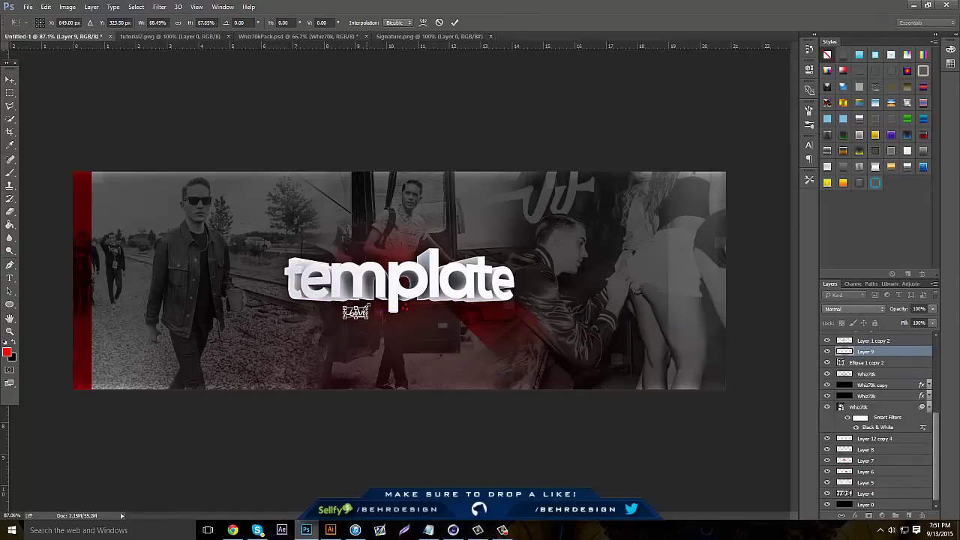
{"action": "key", "text": "Return"}
{"action": "mouse_move", "coordinate": [395, 335]}
{"action": "left_mouse_down"}
{"action": "mouse_move", "coordinate": [409, 326]}
{"action": "mouse_move", "coordinate": [611, 419]}
{"action": "mouse_move", "coordinate": [762, 415]}
{"action": "mouse_move", "coordinate": [724, 411]}
{"action": "left_mouse_up"}
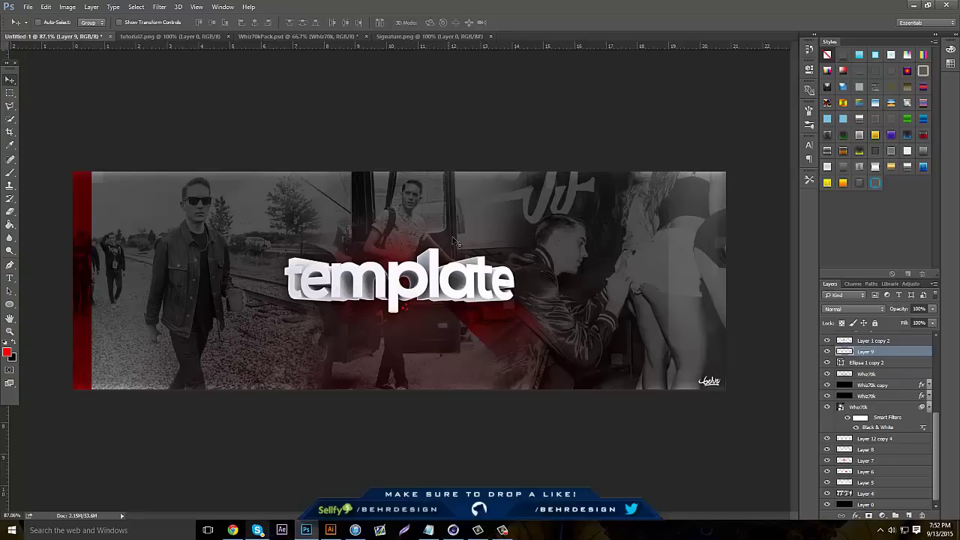
Step: Switch to Chrome and run a Google image search for "flower png"
{"action": "left_click", "coordinate": [239, 532]}
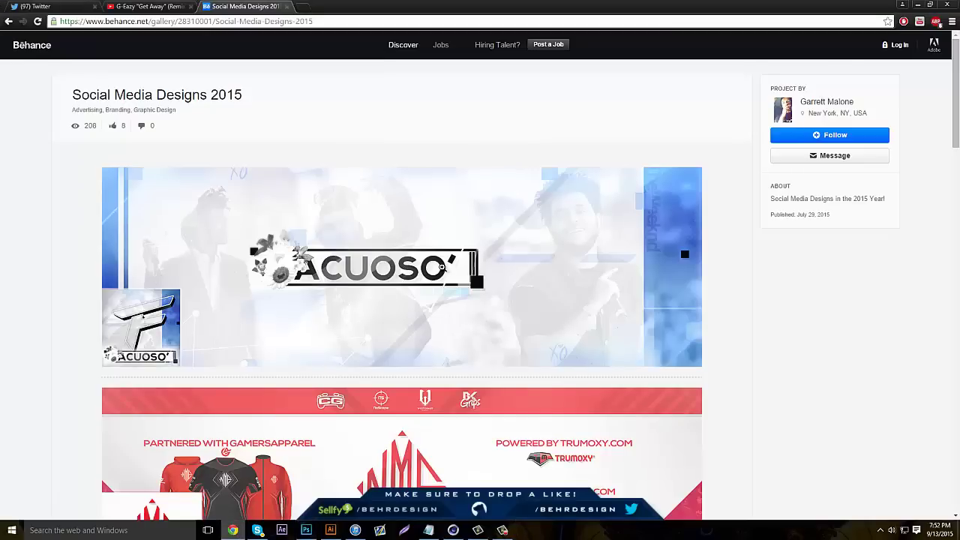
{"action": "left_click", "coordinate": [256, 531]}
{"action": "left_click", "coordinate": [236, 4]}
{"action": "left_click", "coordinate": [233, 22]}
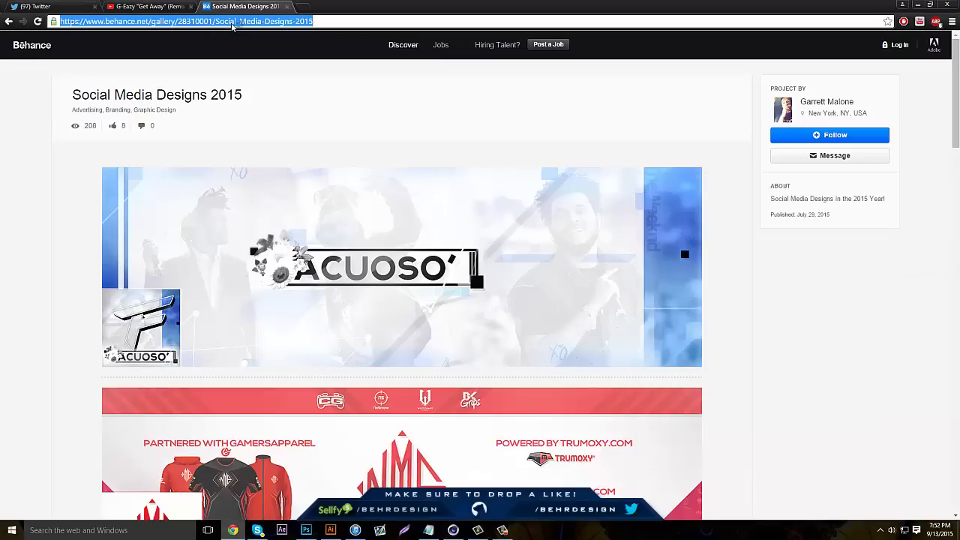
{"action": "type", "text": "glower"}
{"action": "key", "text": "BackSpace"}
{"action": "key", "text": "BackSpace"}
{"action": "key", "text": "BackSpace"}
{"action": "key", "text": "BackSpace"}
{"action": "key", "text": "BackSpace"}
{"action": "key", "text": "BackSpace"}
{"action": "type", "text": "flower "}
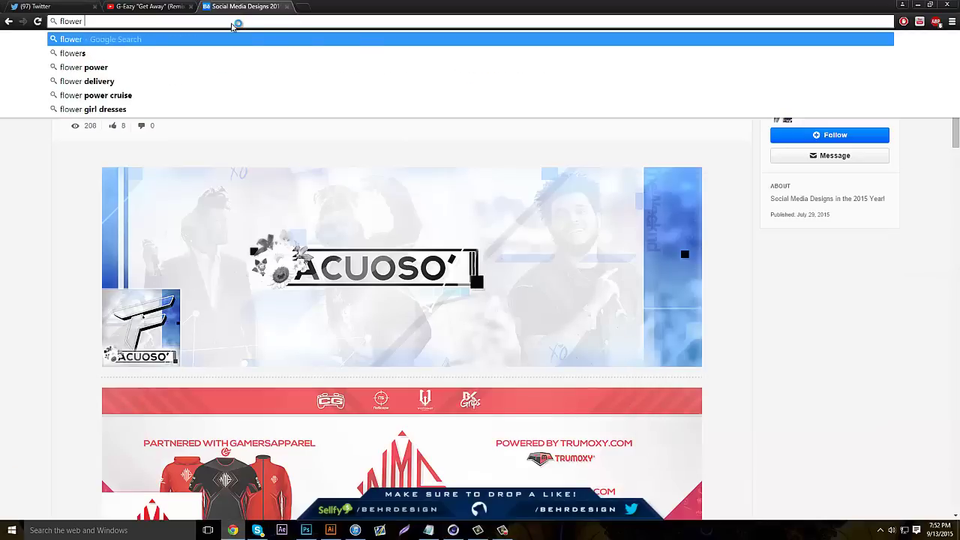
{"action": "type", "text": " png"}
{"action": "key", "text": "Return"}
{"action": "left_click", "coordinate": [105, 78]}
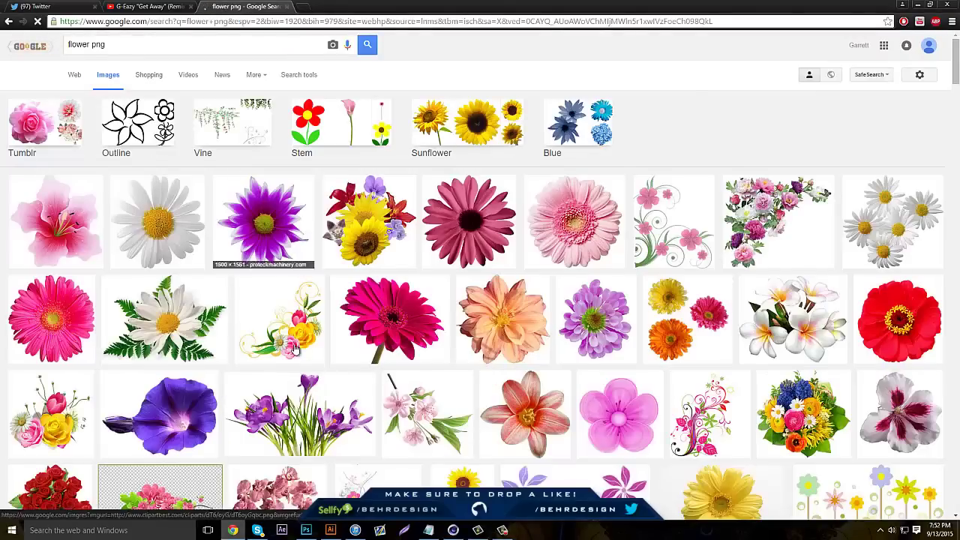
Step: Open the full-size sunflower bouquet image and save it to the Desktop as Flower_bouquet (1)
{"action": "scroll", "coordinate": [298, 345], "scroll_direction": "down", "scroll_amount": 2}
{"action": "scroll", "coordinate": [298, 345], "scroll_direction": "up", "scroll_amount": 2}
{"action": "left_click", "coordinate": [368, 225]}
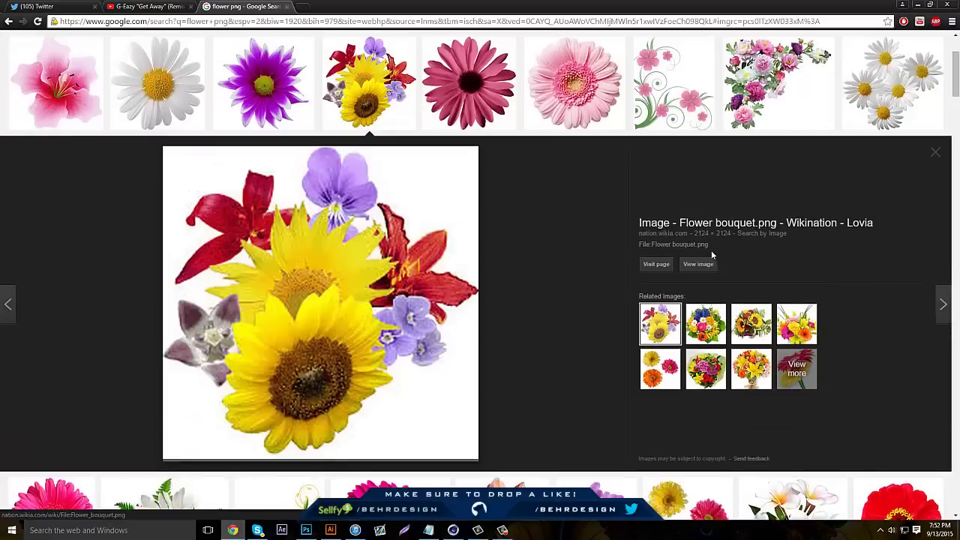
{"action": "left_click", "coordinate": [697, 264]}
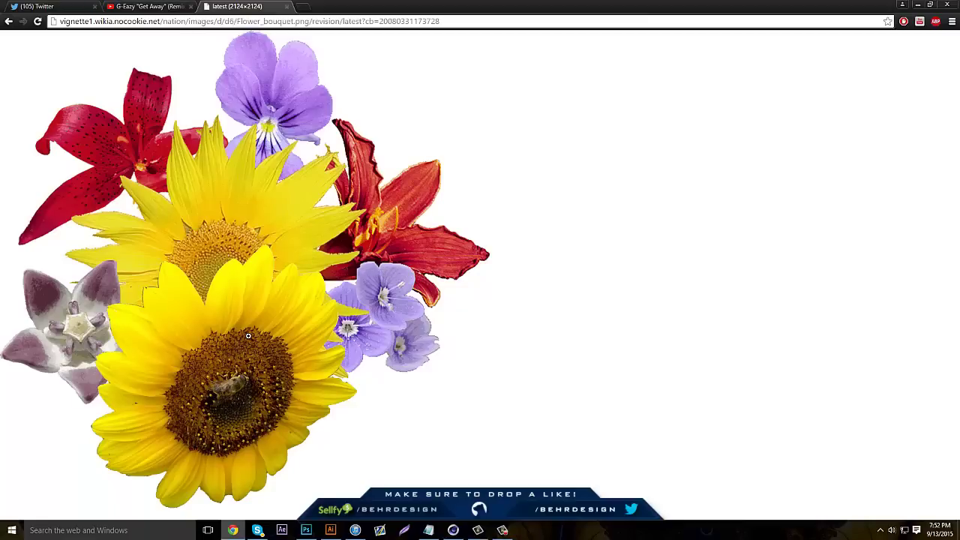
{"action": "key", "text": "ctrl+s"}
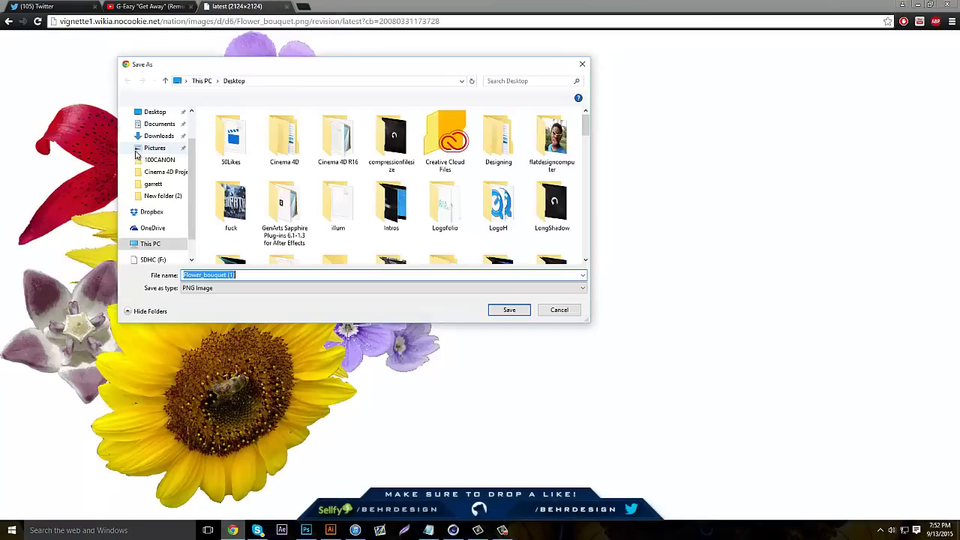
{"action": "left_click", "coordinate": [159, 116]}
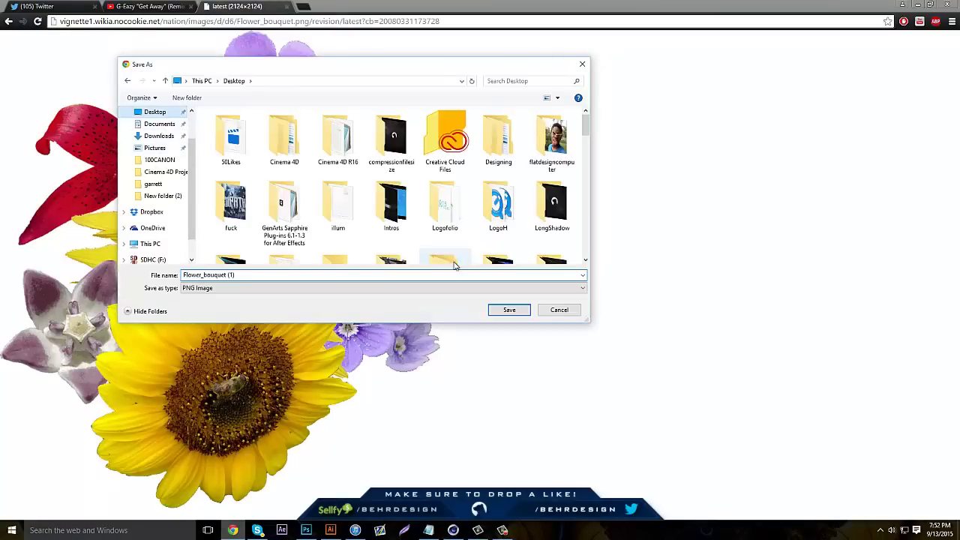
{"action": "left_click", "coordinate": [492, 310]}
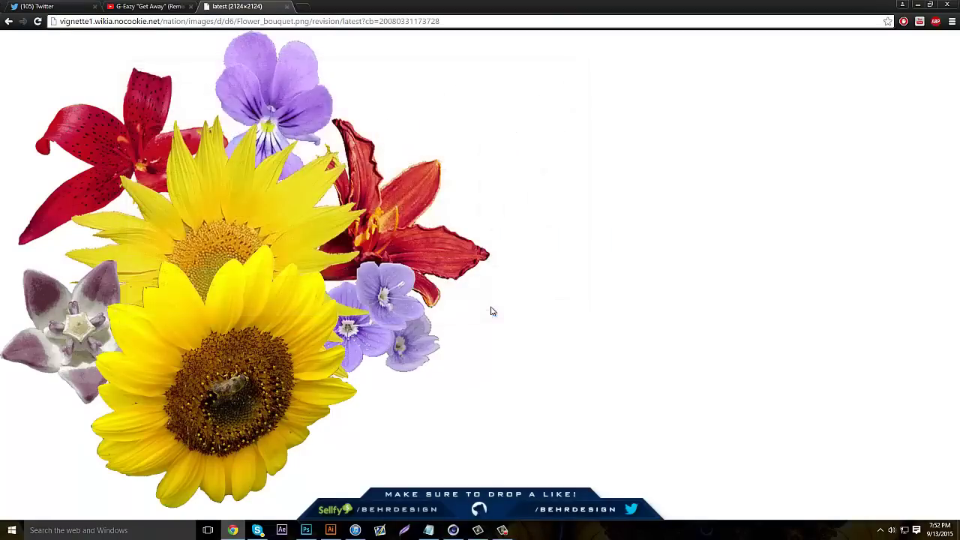
Step: Switch back to Photoshop and open Flower_bouquet (1).png
{"action": "left_click", "coordinate": [309, 531]}
{"action": "left_click", "coordinate": [28, 7]}
{"action": "left_click", "coordinate": [27, 27]}
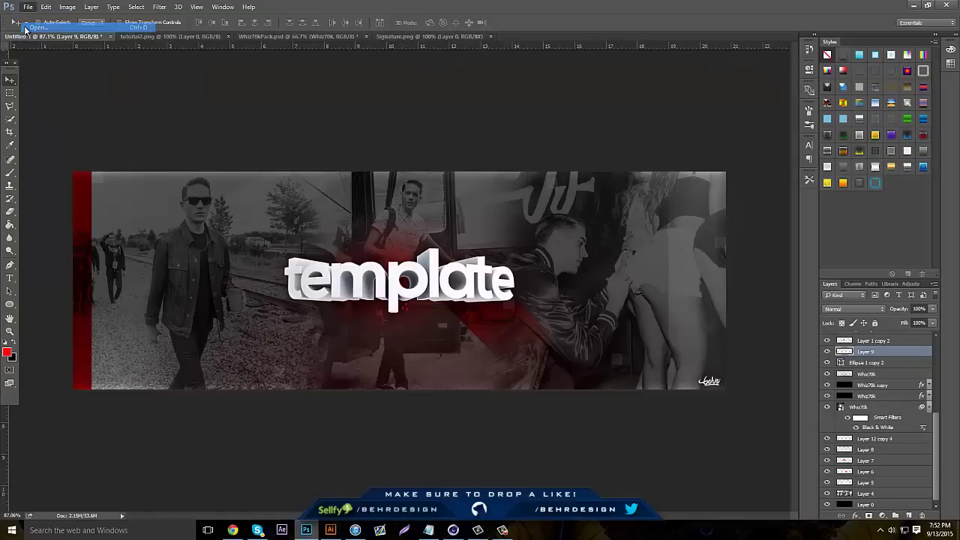
{"action": "type", "text": "fl"}
{"action": "key", "text": "Down"}
{"action": "key", "text": "Return"}
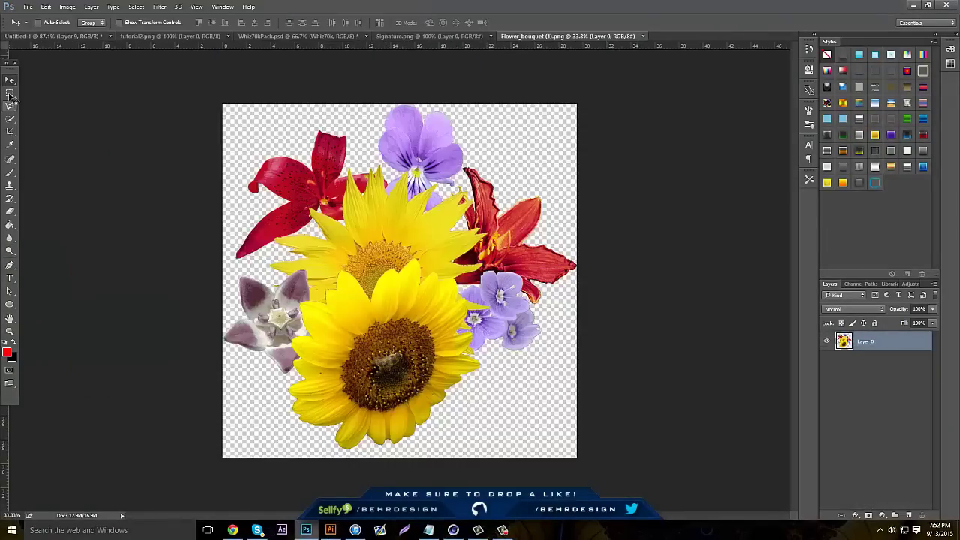
Step: Copy the flower bouquet into the header, scale it to about 6.7% and place it behind the first letter of the template text
{"action": "left_click_drag", "start_coordinate": [232, 249], "coordinate": [403, 300]}
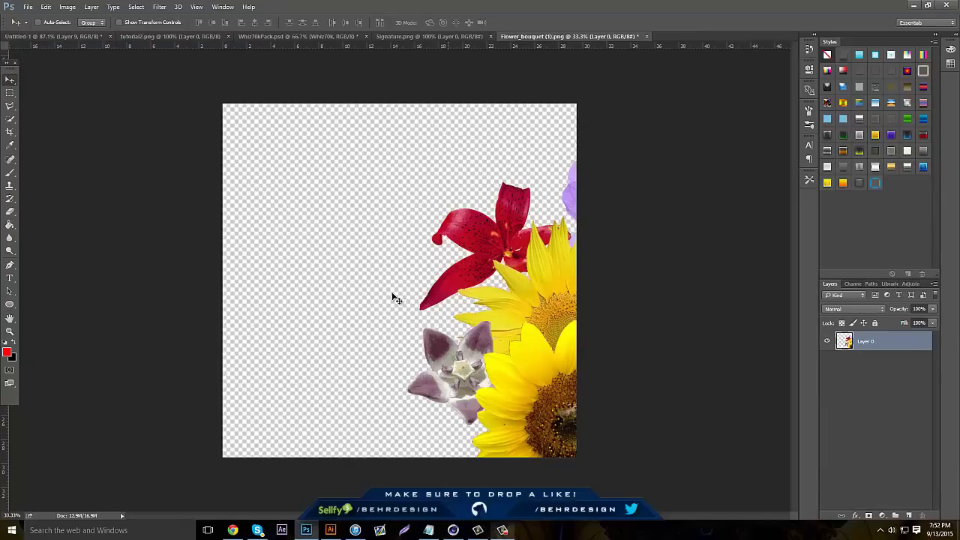
{"action": "left_click_drag", "start_coordinate": [387, 288], "coordinate": [590, 391]}
{"action": "key", "text": "ctrl+t"}
{"action": "left_click_drag", "start_coordinate": [465, 343], "coordinate": [487, 521]}
{"action": "left_click_drag", "start_coordinate": [207, 129], "coordinate": [532, 446], "text": "shift"}
{"action": "left_click_drag", "start_coordinate": [647, 481], "coordinate": [289, 131]}
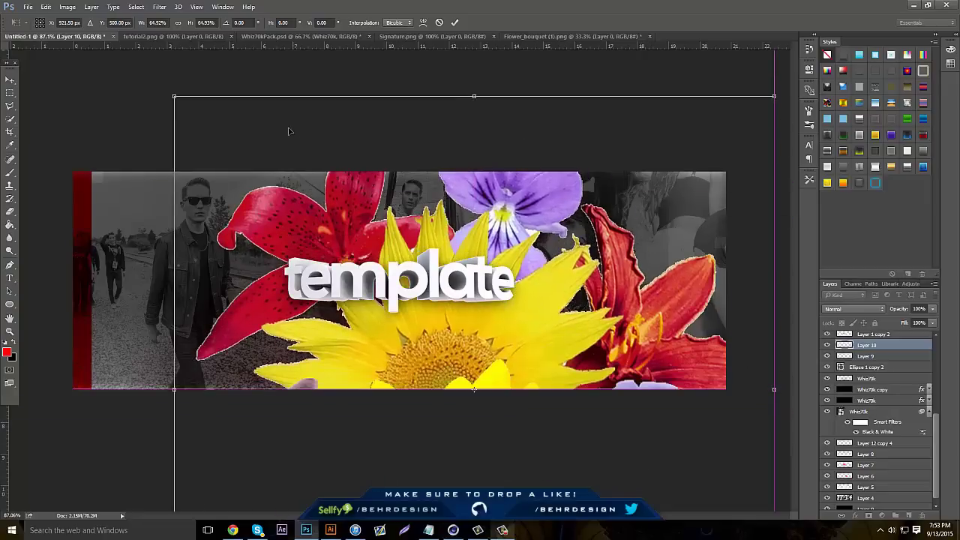
{"action": "left_click_drag", "start_coordinate": [175, 97], "coordinate": [523, 435], "text": "shift"}
{"action": "left_click_drag", "start_coordinate": [638, 468], "coordinate": [238, 112]}
{"action": "left_click_drag", "start_coordinate": [428, 149], "coordinate": [232, 322], "text": "shift"}
{"action": "left_click_drag", "start_coordinate": [228, 365], "coordinate": [318, 272]}
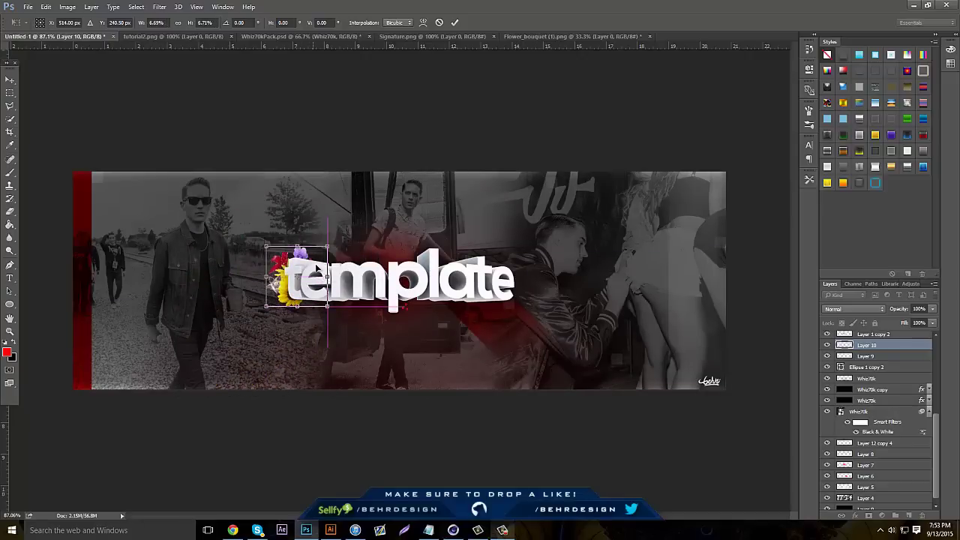
{"action": "key", "text": "Return"}
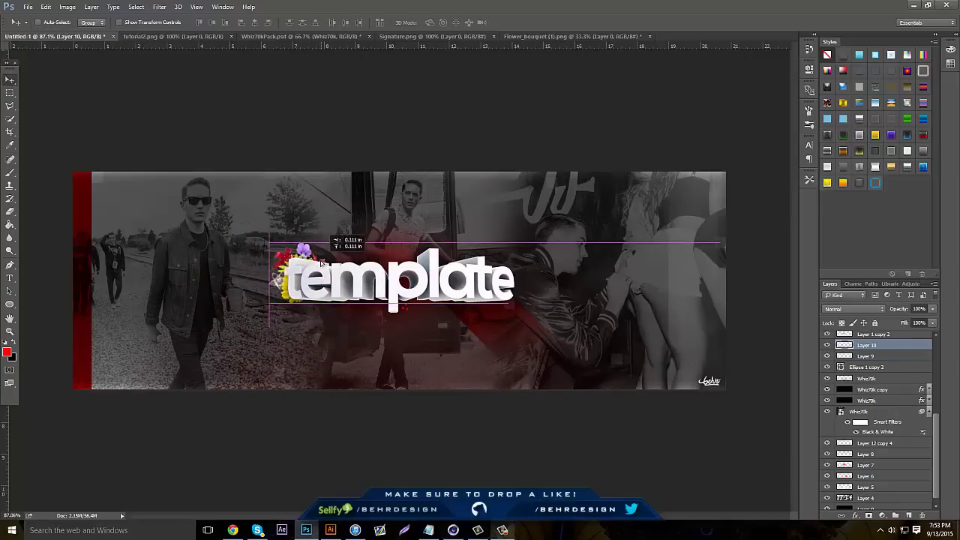
Step: Try the flower bouquet in default Black & White behind the letter "p" and delete its layer
{"action": "left_click", "coordinate": [66, 7]}
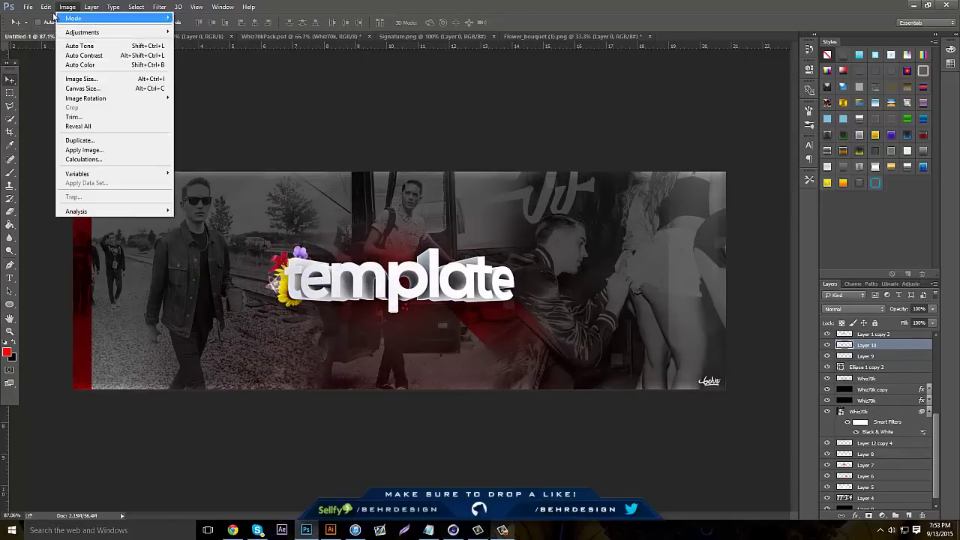
{"action": "mouse_move", "coordinate": [100, 33]}
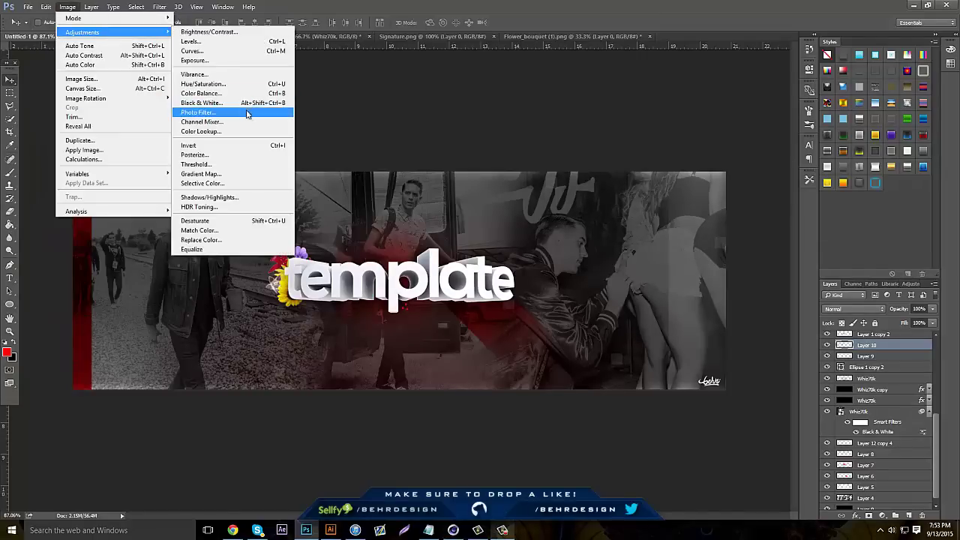
{"action": "left_click", "coordinate": [240, 102]}
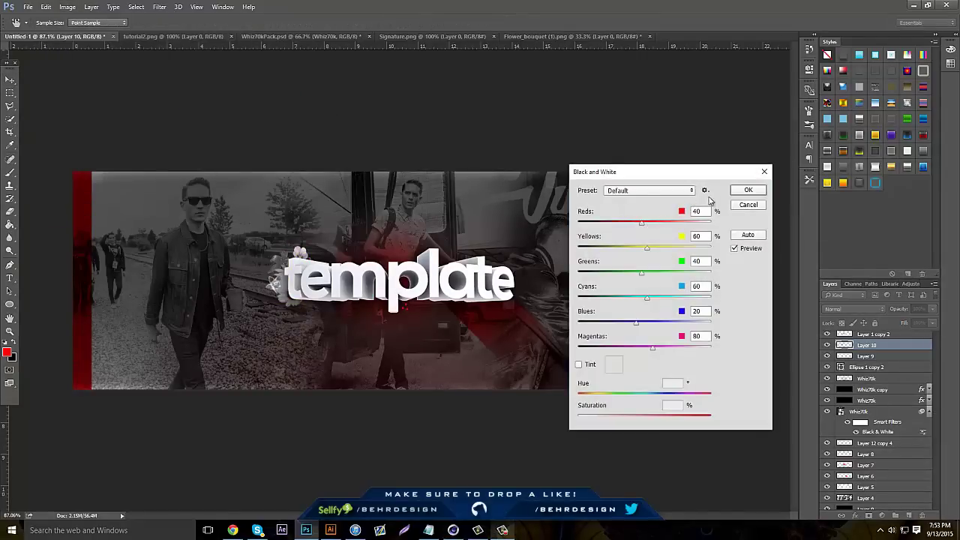
{"action": "left_click", "coordinate": [746, 191]}
{"action": "left_click_drag", "start_coordinate": [435, 224], "coordinate": [539, 223]}
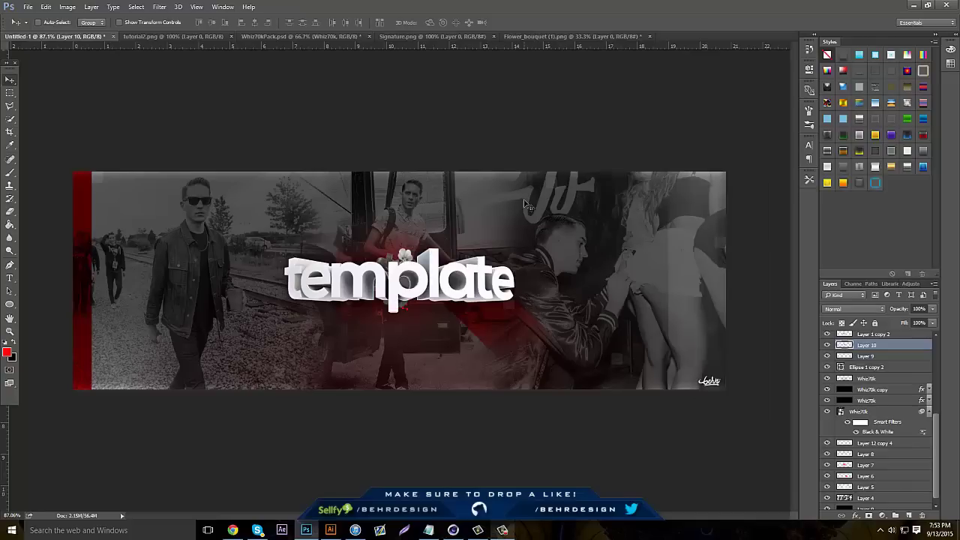
{"action": "left_click", "coordinate": [923, 516]}
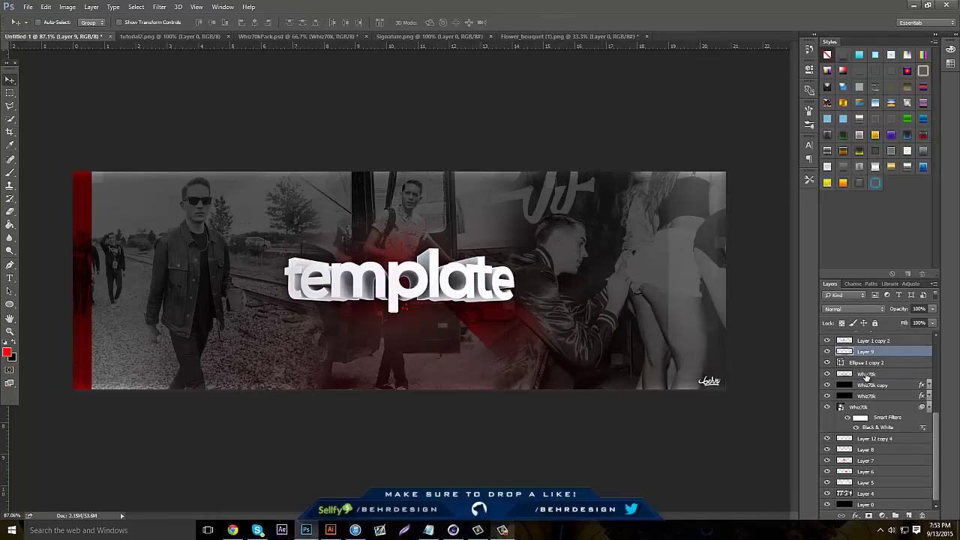
Step: Save the header to the Desktop as a PNG named asa
{"action": "scroll", "coordinate": [867, 375], "scroll_direction": "up", "scroll_amount": 5}
{"action": "left_click", "coordinate": [27, 6]}
{"action": "left_click", "coordinate": [44, 117]}
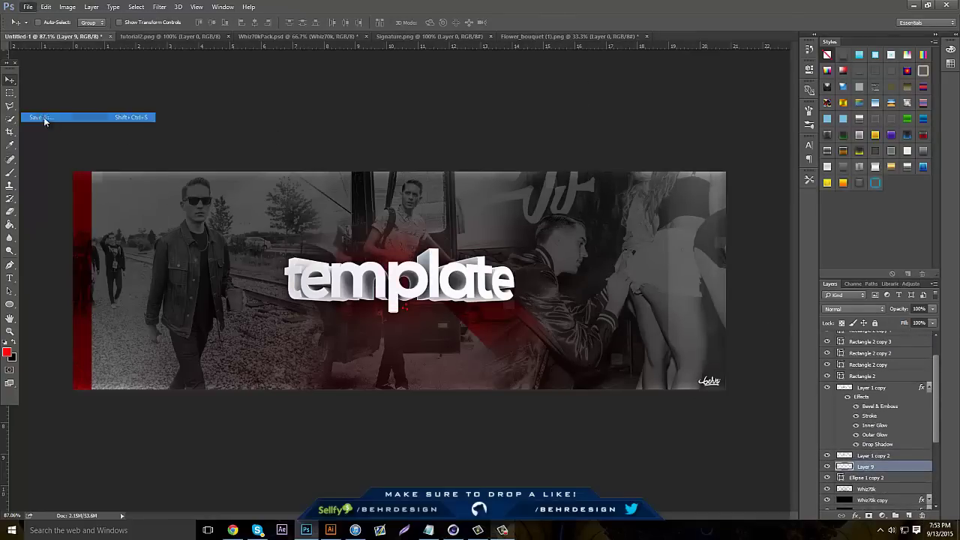
{"action": "left_click", "coordinate": [200, 233]}
{"action": "left_click", "coordinate": [105, 357]}
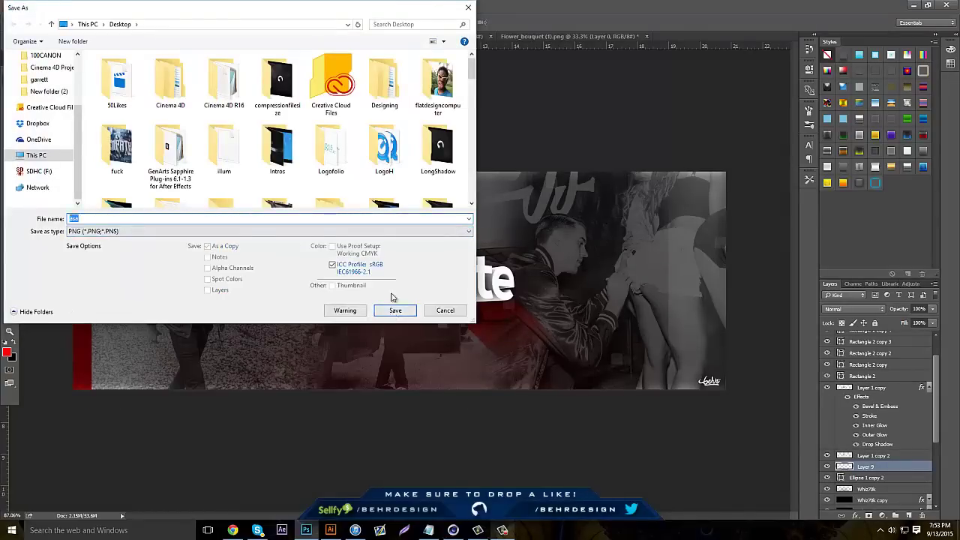
{"action": "left_click", "coordinate": [395, 310]}
{"action": "left_click", "coordinate": [512, 167]}
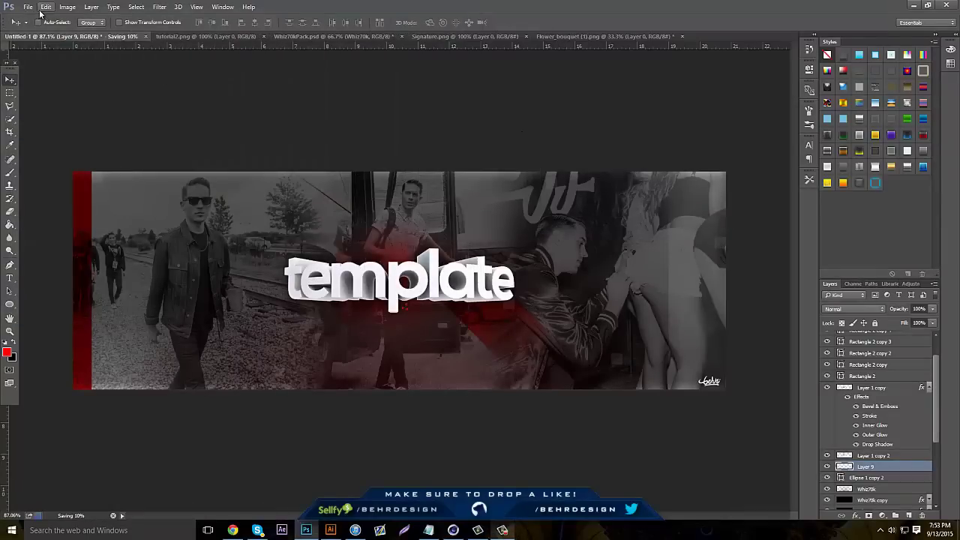
Step: Open the saved asa.png from the Desktop
{"action": "left_click", "coordinate": [28, 7]}
{"action": "left_click", "coordinate": [41, 30]}
{"action": "type", "text": "asa"}
{"action": "left_click", "coordinate": [313, 248]}
{"action": "left_click", "coordinate": [390, 253]}
Step: Duplicate the image layer and start Displace with Stretch To Fit and Repeat Edge Pixels
{"action": "key", "text": "ctrl+j"}
{"action": "left_click", "coordinate": [164, 9]}
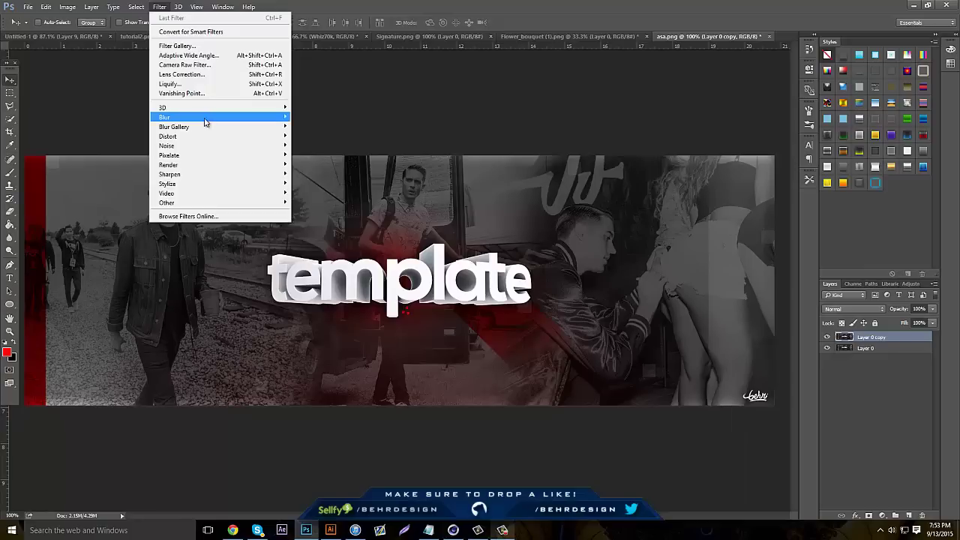
{"action": "mouse_move", "coordinate": [229, 137]}
{"action": "left_click", "coordinate": [331, 140]}
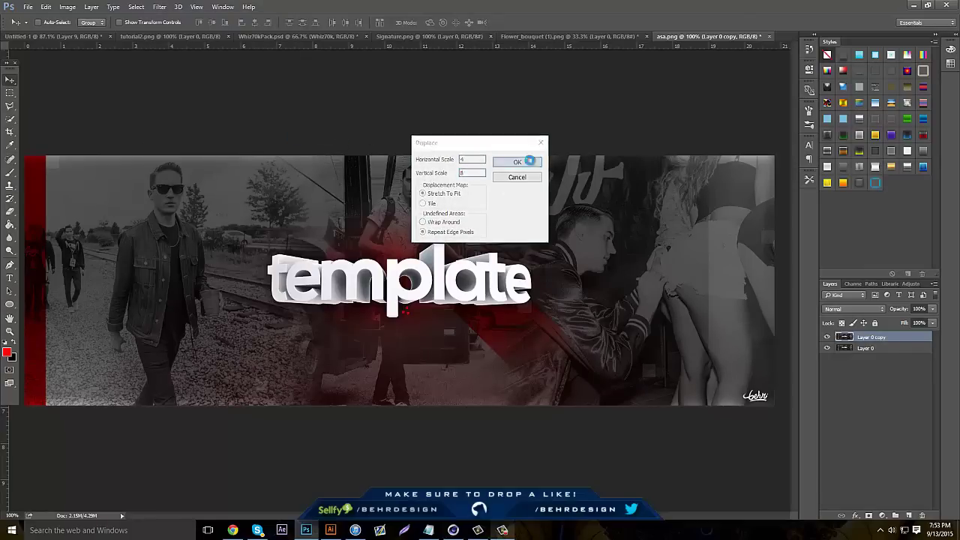
{"action": "left_click", "coordinate": [525, 163]}
Step: Try Displacement1 from the Designing/Displacement folder as the displacement map and delete the displaced layer
{"action": "type", "text": "designig"}
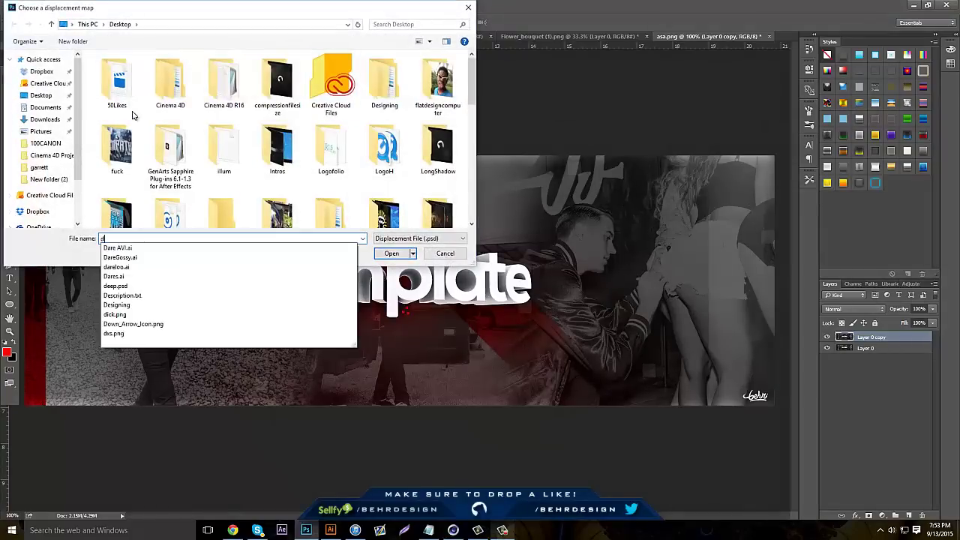
{"action": "key", "text": "Return"}
{"action": "key", "text": "Return"}
{"action": "type", "text": "designgn"}
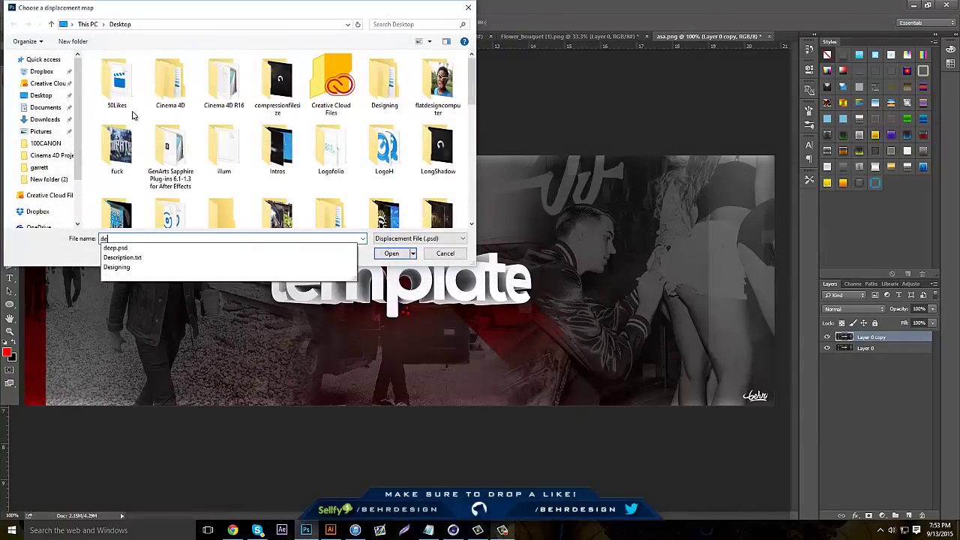
{"action": "key", "text": "Return"}
{"action": "key", "text": "Return"}
{"action": "type", "text": "designing"}
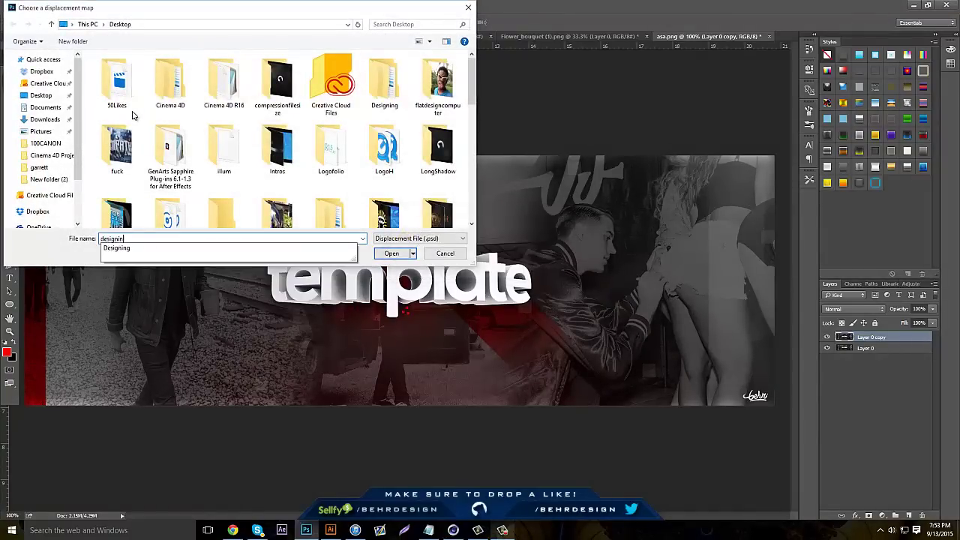
{"action": "key", "text": "Return"}
{"action": "type", "text": "Displacement"}
{"action": "key", "text": "Down"}
{"action": "key", "text": "Return"}
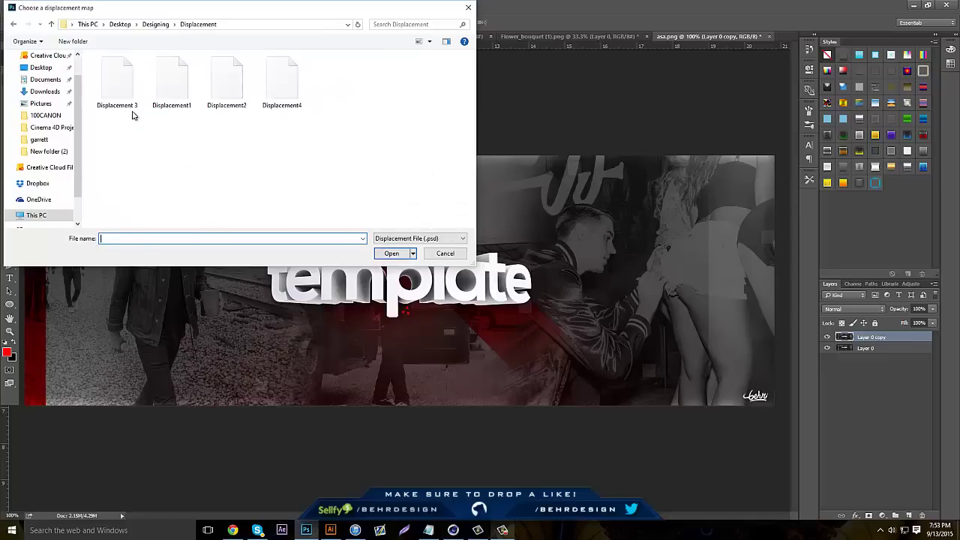
{"action": "double_click", "coordinate": [174, 81]}
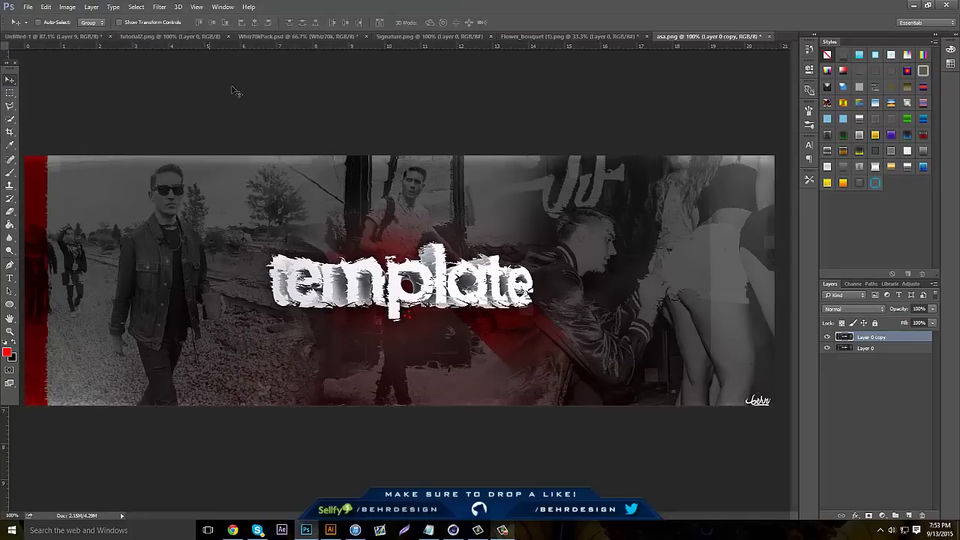
{"action": "left_click", "coordinate": [922, 516]}
Step: Duplicate the image layer and apply a Gaussian Blur of 3.3 pixels to the copy
{"action": "key", "text": "ctrl+j"}
{"action": "left_click", "coordinate": [159, 6]}
{"action": "mouse_move", "coordinate": [210, 120]}
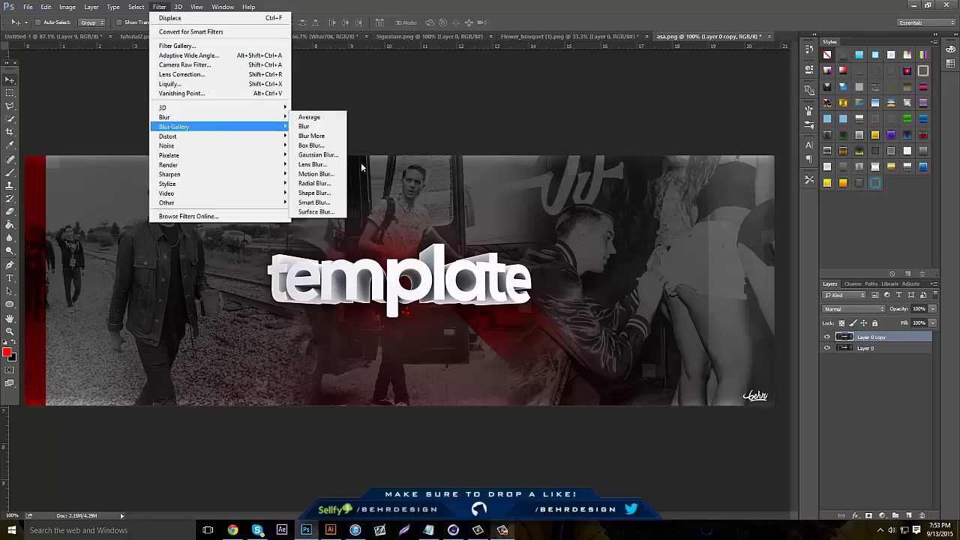
{"action": "left_click", "coordinate": [318, 154]}
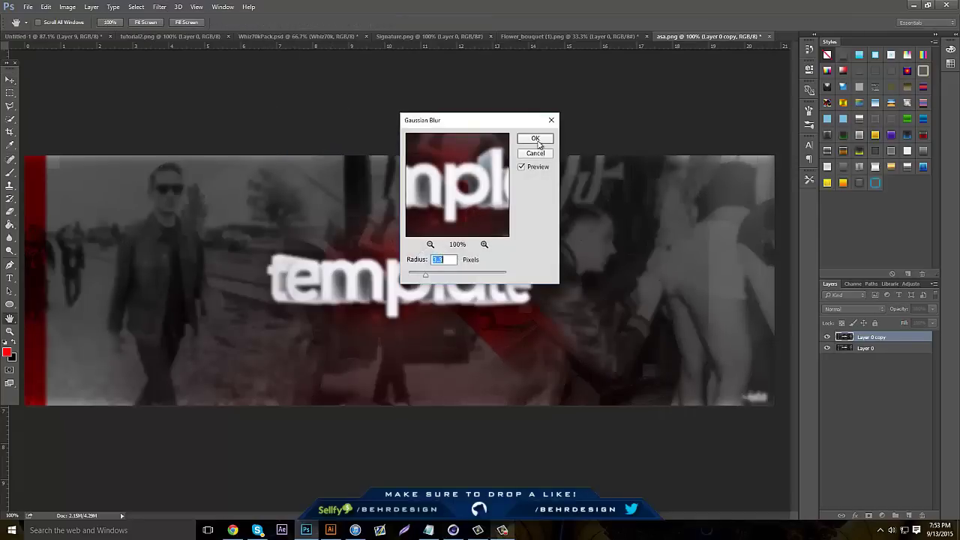
{"action": "left_click", "coordinate": [536, 139]}
Step: Erase the blur over the template text, the main photo areas and the signature, and merge the two layers
{"action": "left_click", "coordinate": [10, 212]}
{"action": "mouse_move", "coordinate": [132, 379]}
{"action": "left_mouse_down"}
{"action": "mouse_move", "coordinate": [476, 278]}
{"action": "mouse_move", "coordinate": [253, 236]}
{"action": "mouse_move", "coordinate": [607, 318]}
{"action": "mouse_move", "coordinate": [722, 313]}
{"action": "mouse_move", "coordinate": [682, 365]}
{"action": "mouse_move", "coordinate": [385, 183]}
{"action": "mouse_move", "coordinate": [600, 396]}
{"action": "mouse_move", "coordinate": [385, 433]}
{"action": "left_mouse_up"}
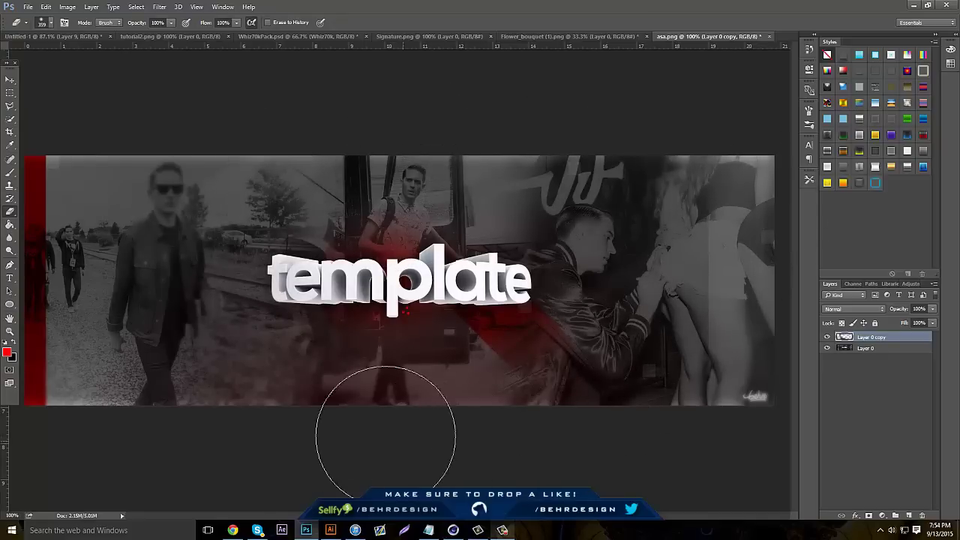
{"action": "left_click", "coordinate": [772, 384]}
{"action": "left_click", "coordinate": [871, 349], "text": "shift"}
{"action": "right_click", "coordinate": [875, 348]}
{"action": "left_click", "coordinate": [834, 367]}
Step: Try erasing parts of a duplicate of the merged layer and adding a blank layer, and discard these changes
{"action": "key", "text": "ctrl+j"}
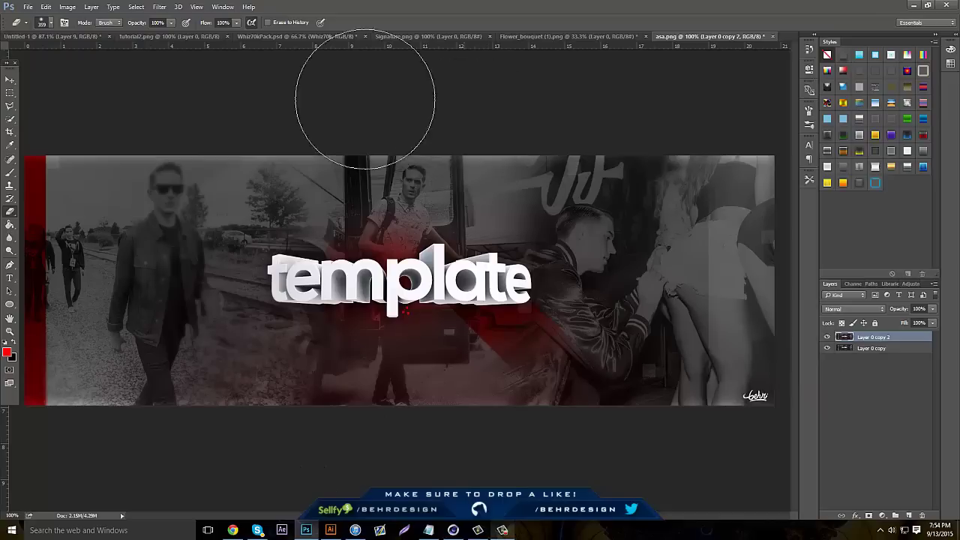
{"action": "left_click", "coordinate": [67, 7]}
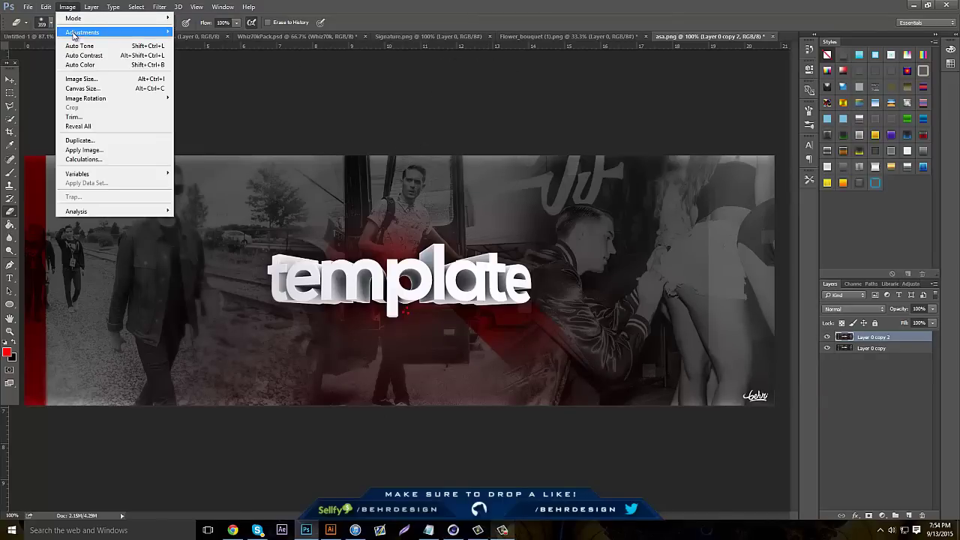
{"action": "left_click", "coordinate": [128, 361]}
{"action": "left_click_drag", "start_coordinate": [129, 360], "coordinate": [104, 348]}
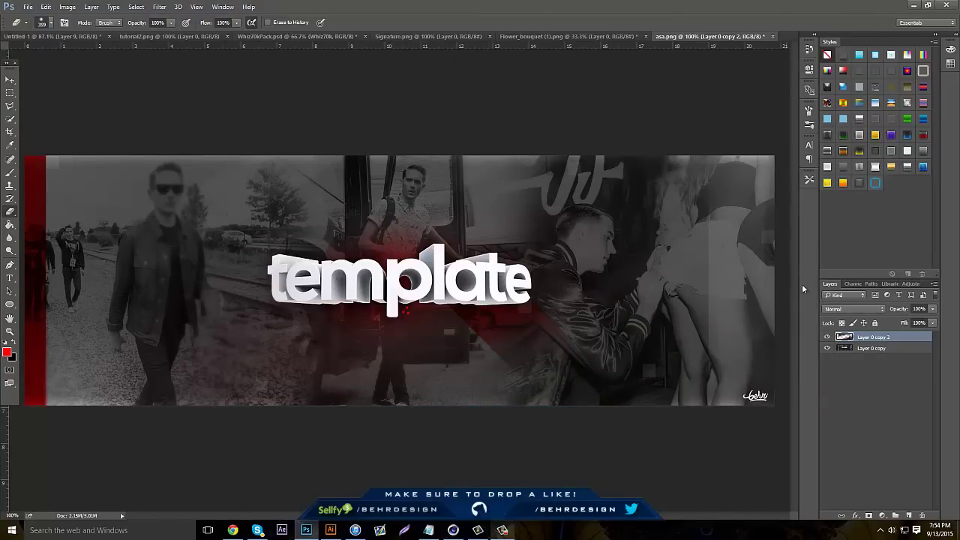
{"action": "left_click", "coordinate": [910, 515]}
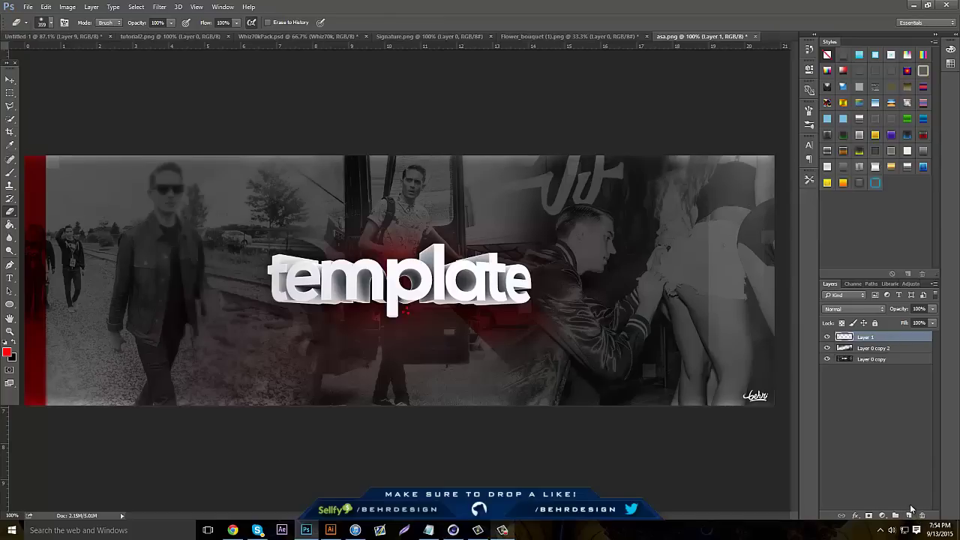
{"action": "left_click", "coordinate": [922, 516]}
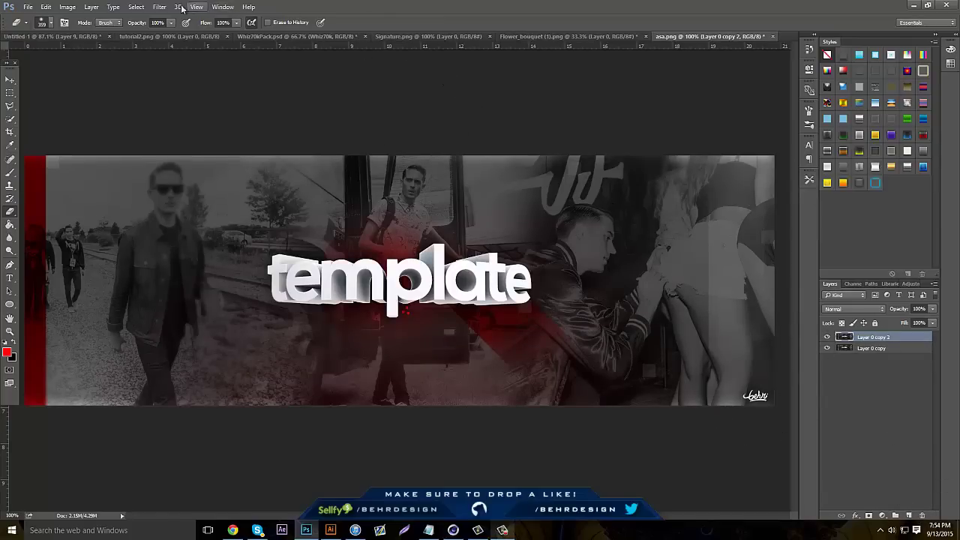
Step: Try the Mosaic filter on the duplicate layer, cancel it and delete that layer
{"action": "left_click", "coordinate": [159, 7]}
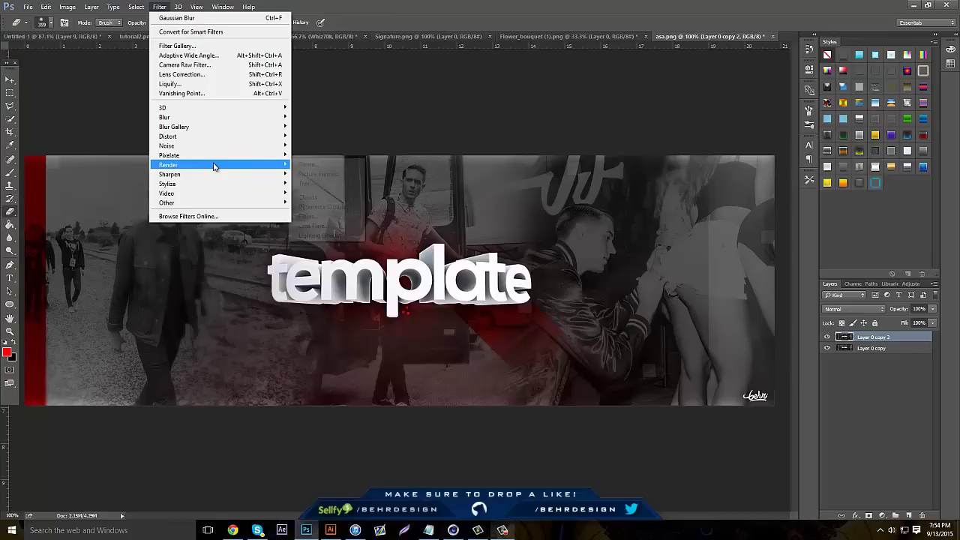
{"action": "mouse_move", "coordinate": [211, 174]}
{"action": "mouse_move", "coordinate": [210, 156]}
{"action": "left_click", "coordinate": [319, 203]}
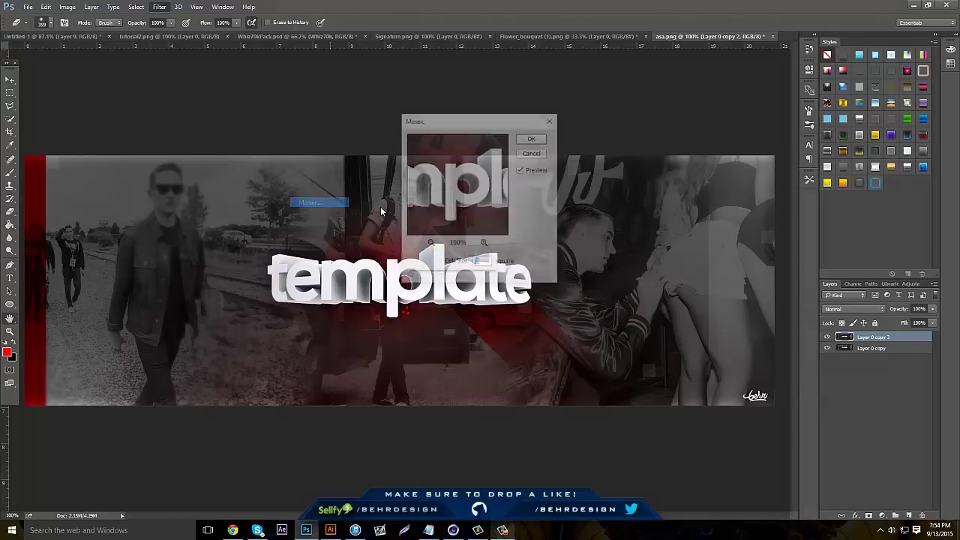
{"action": "left_click", "coordinate": [550, 121]}
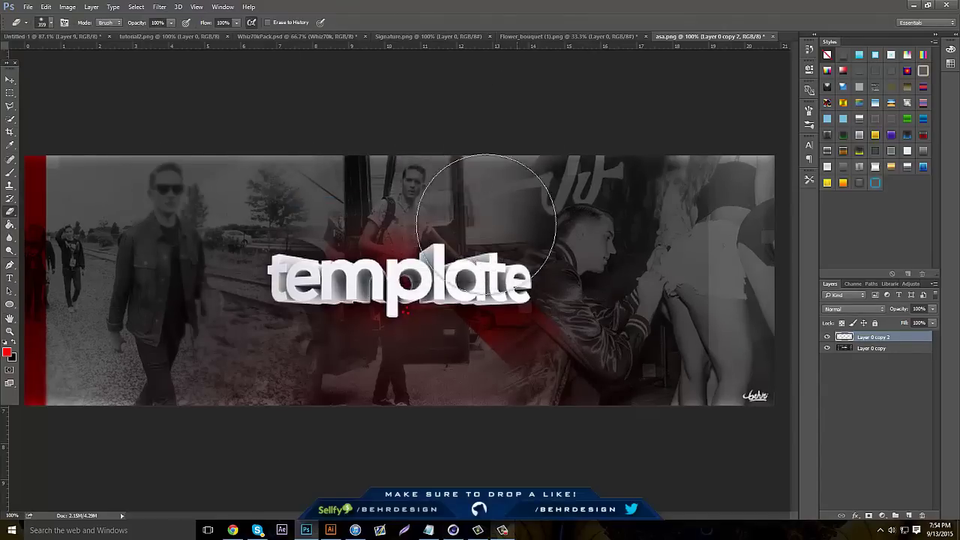
{"action": "left_click", "coordinate": [920, 515]}
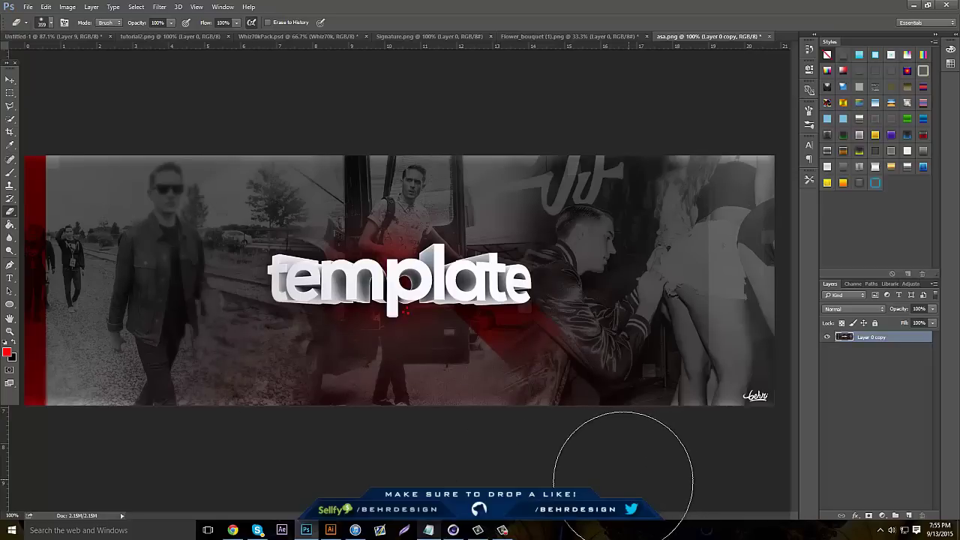
{"action": "left_click", "coordinate": [504, 531]}
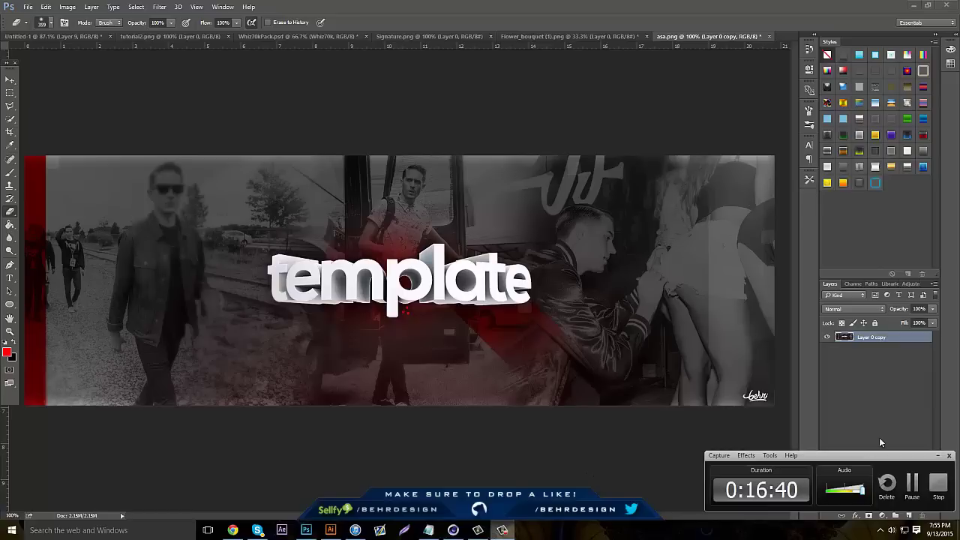